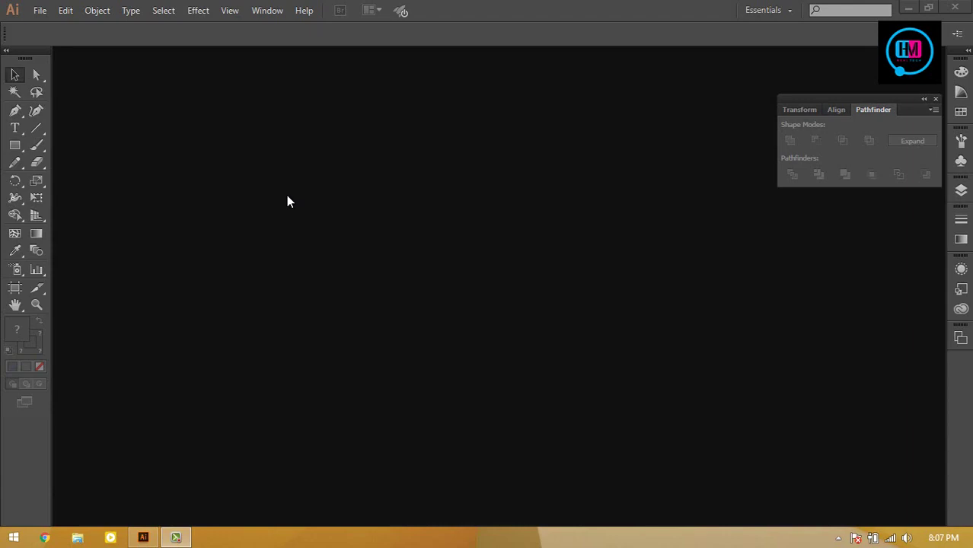
Create a new document with two 3.5 × 2 in artboards and 0.125 in bleed.
left_click(37, 12)
left_click(107, 28)
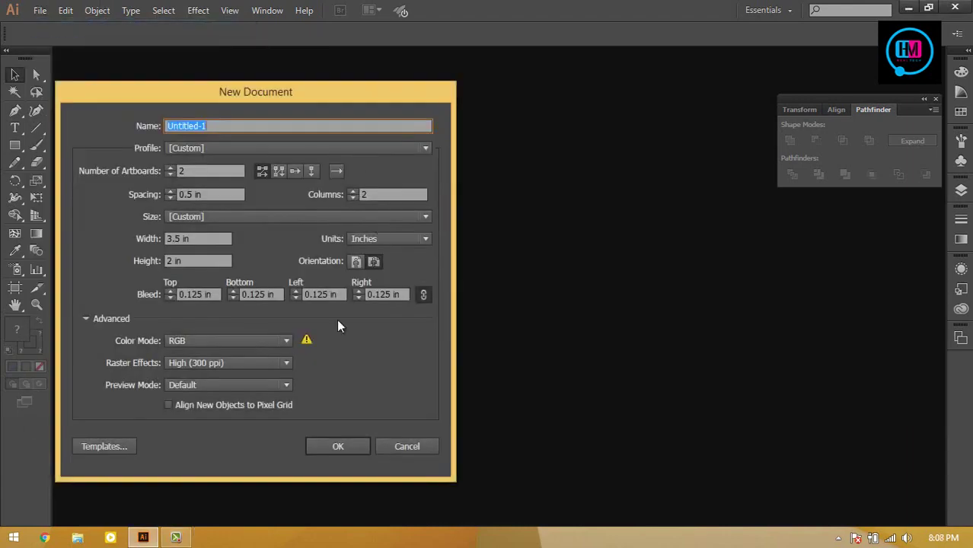
left_click(356, 446)
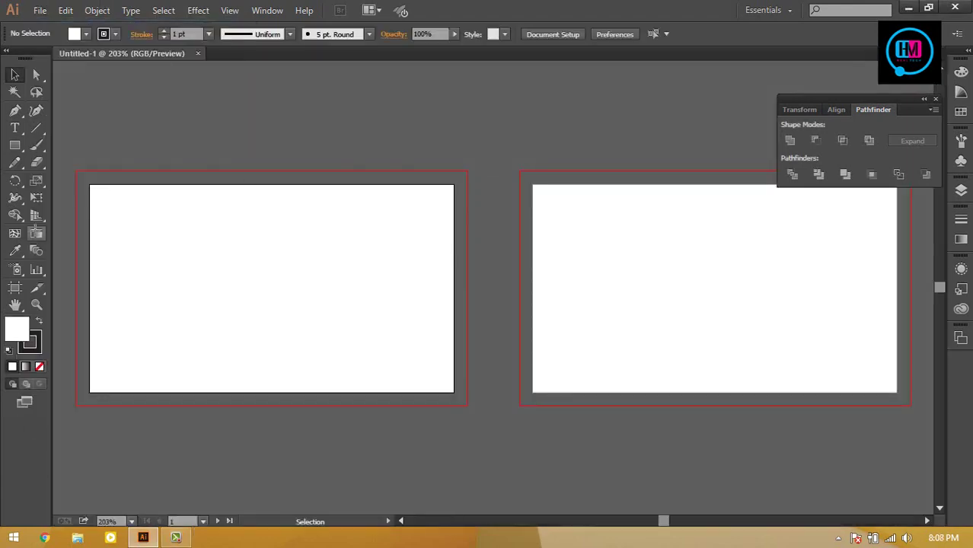
Draw a 3.5 × 2 in rectangle and align it to the first artboard.
left_click(14, 145)
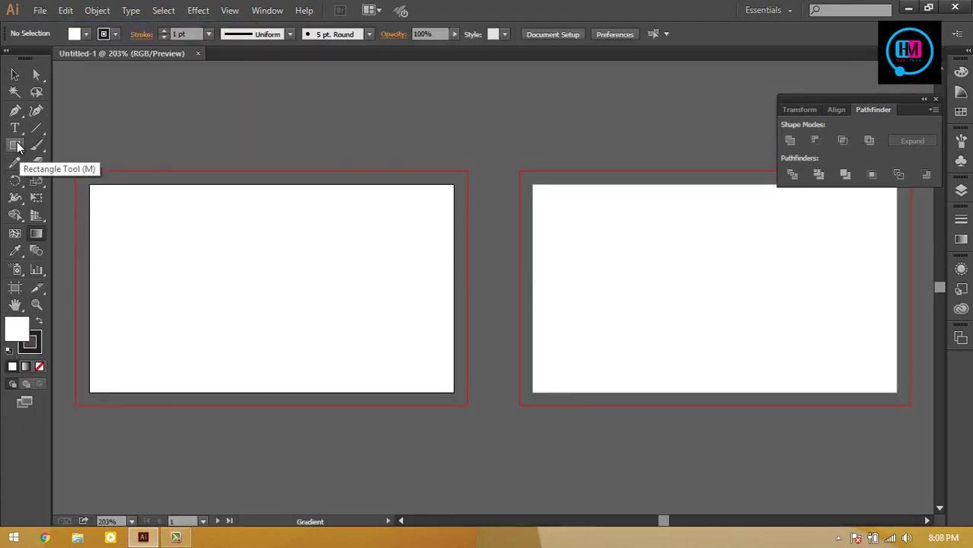
left_click(215, 186)
type("3.5")
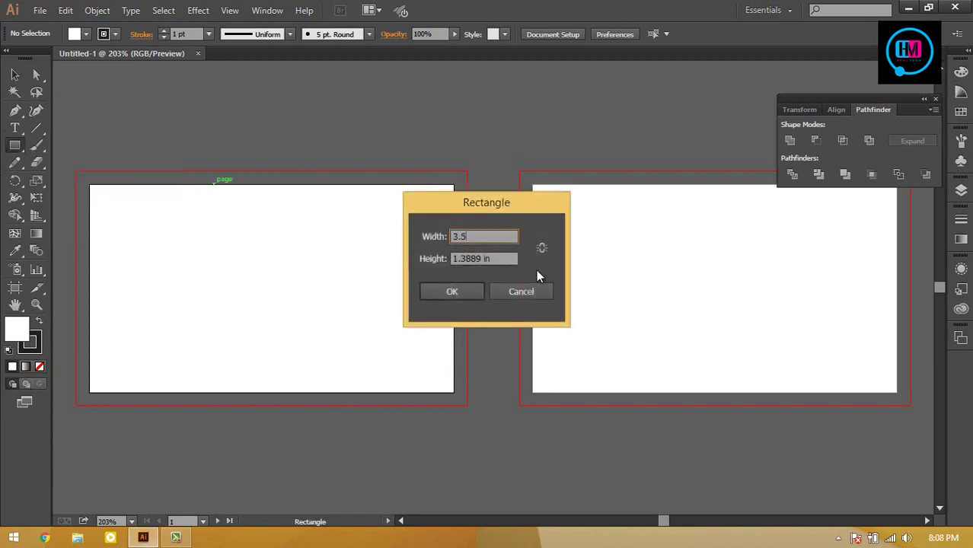
type(" in")
key("Tab")
type("2")
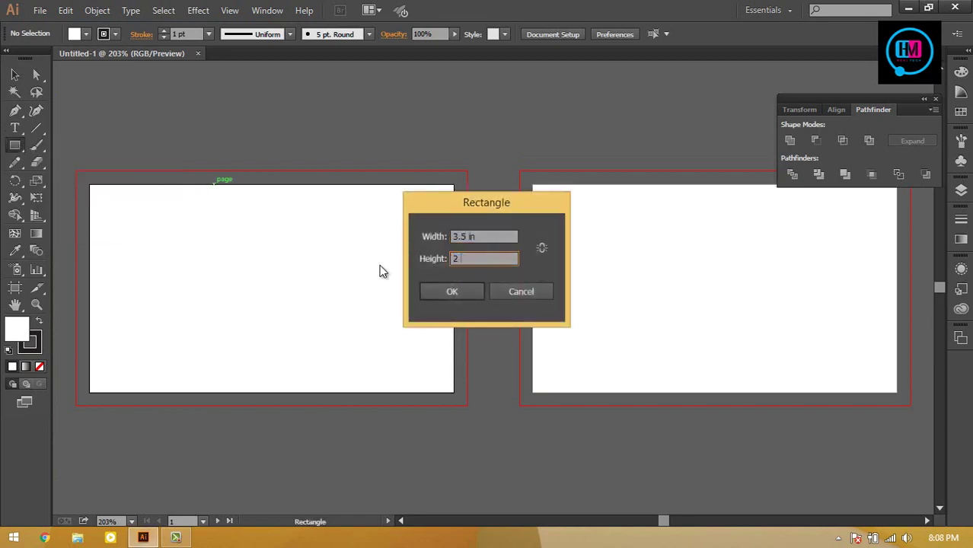
left_click(438, 292)
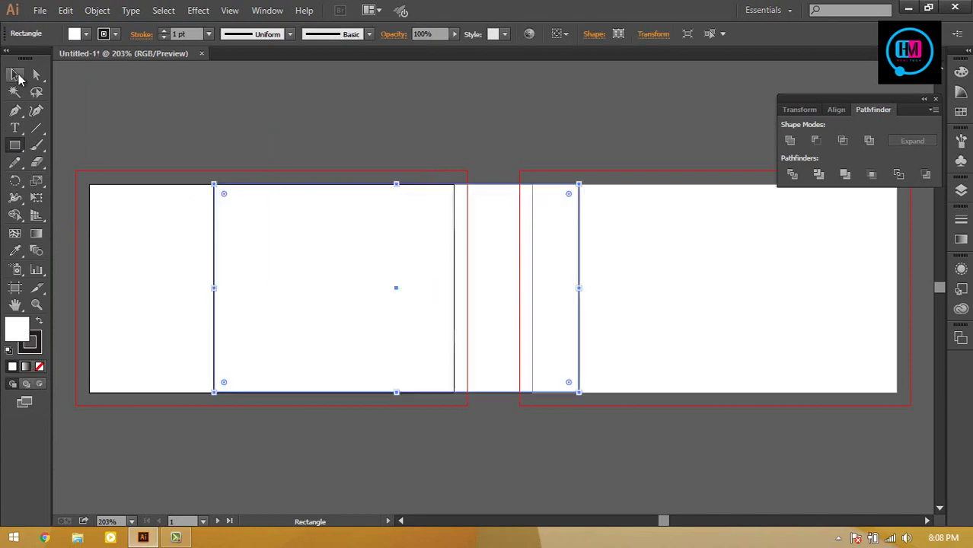
left_click(15, 74)
left_click(855, 34)
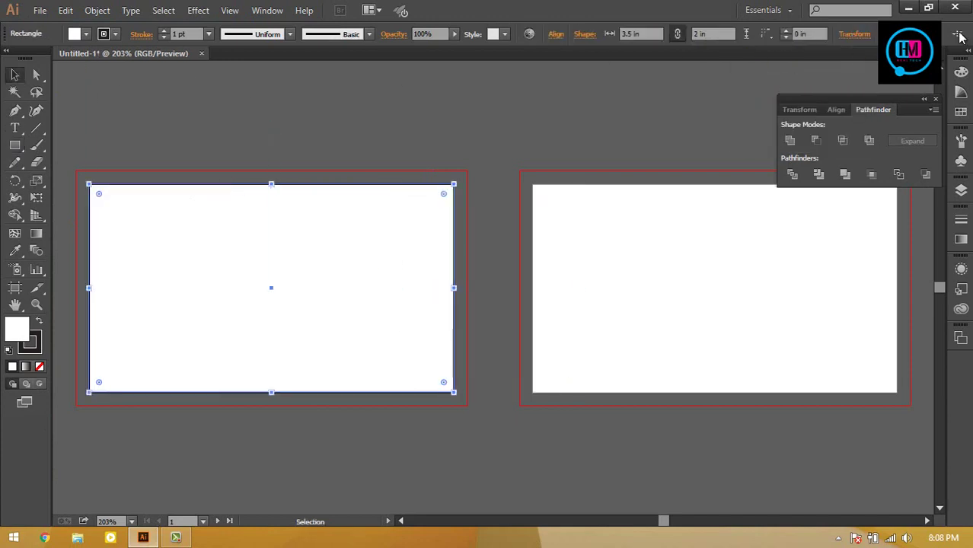
left_click_drag(321, 304, 331, 352)
Give the card rectangle a green fill and no stroke.
key("ctrl+z")
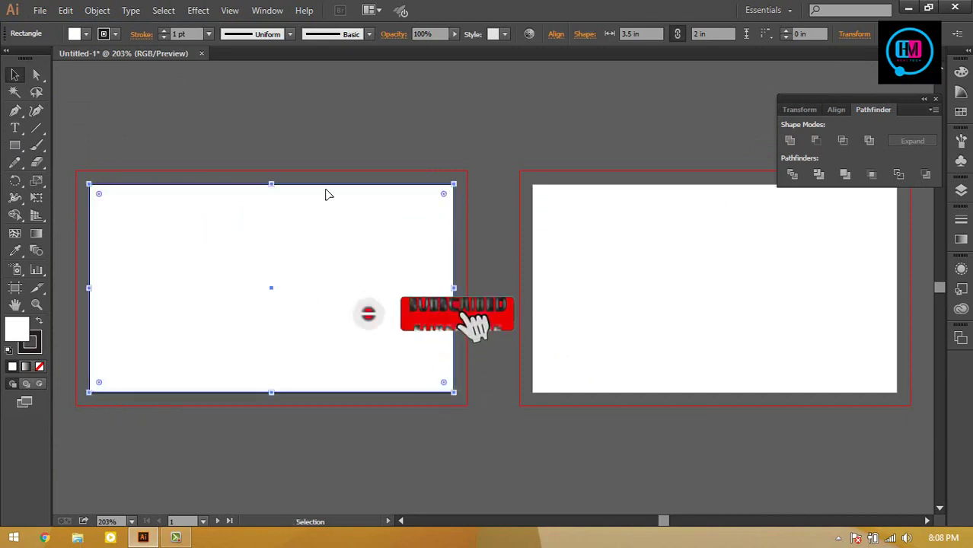
left_click(294, 112)
left_click(294, 226)
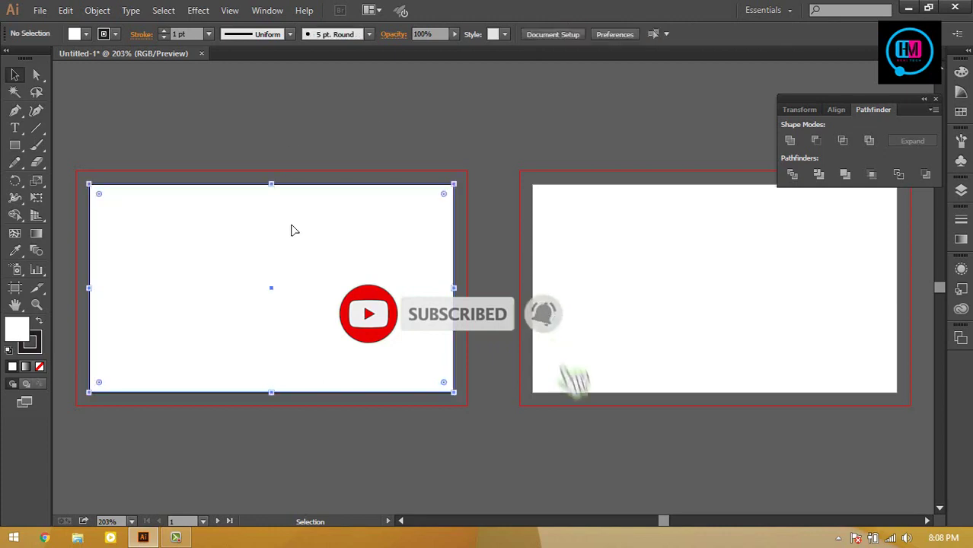
left_click(74, 35)
left_click(76, 66)
left_click(104, 34)
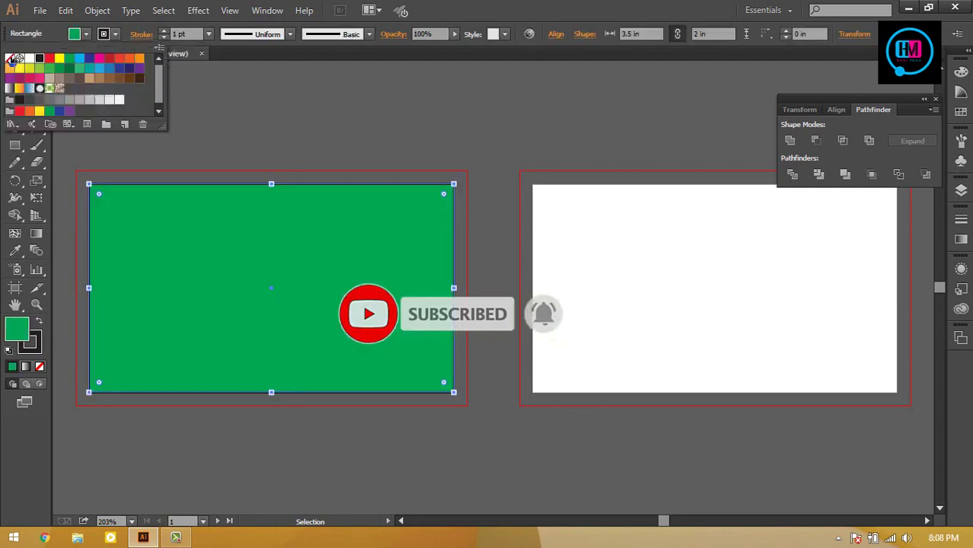
left_click(13, 62)
left_click(128, 65)
left_click(193, 364)
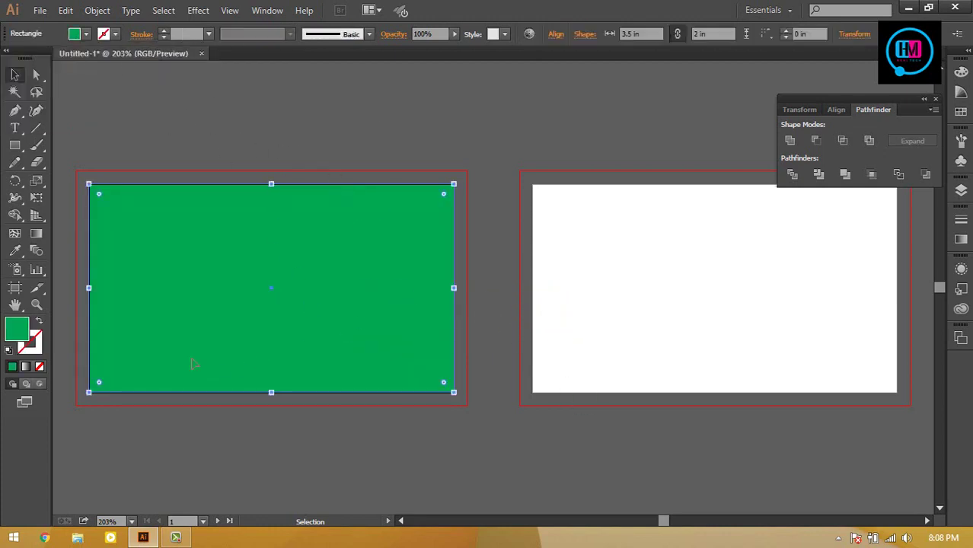
Create a -0.125 in offset path inside the rectangle and turn it into a guide.
left_click(301, 107)
left_click(326, 222)
left_click(98, 9)
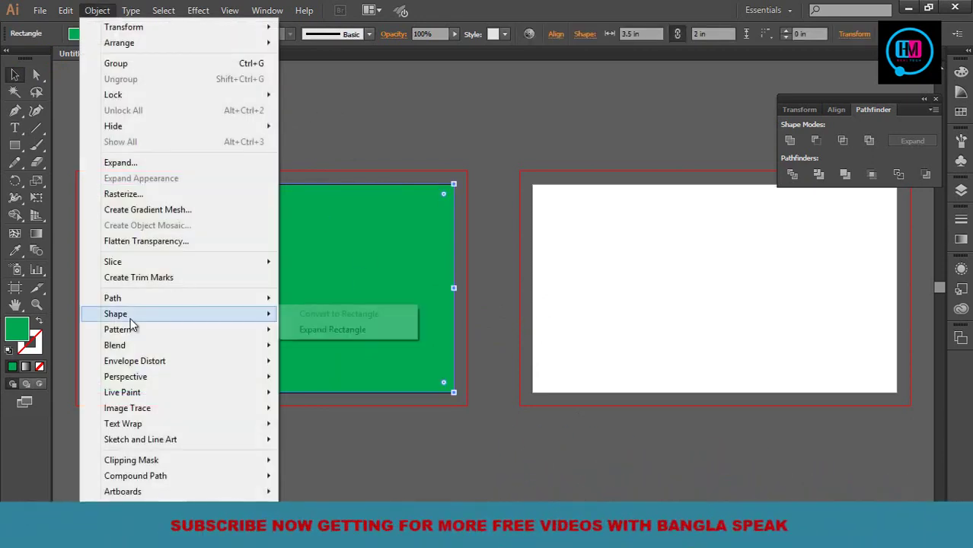
left_click(324, 351)
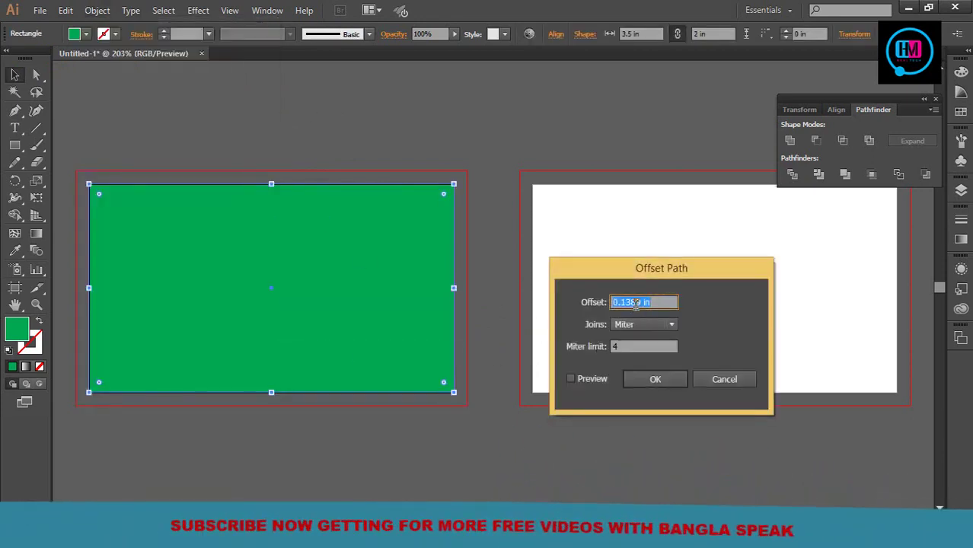
type("-.125")
left_click(591, 379)
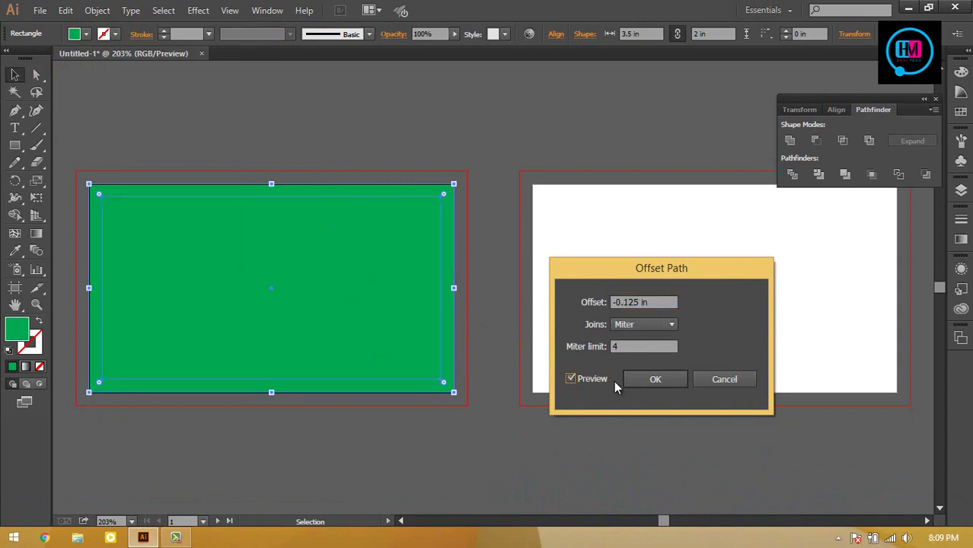
left_click(656, 380)
left_click(77, 34)
left_click(79, 58)
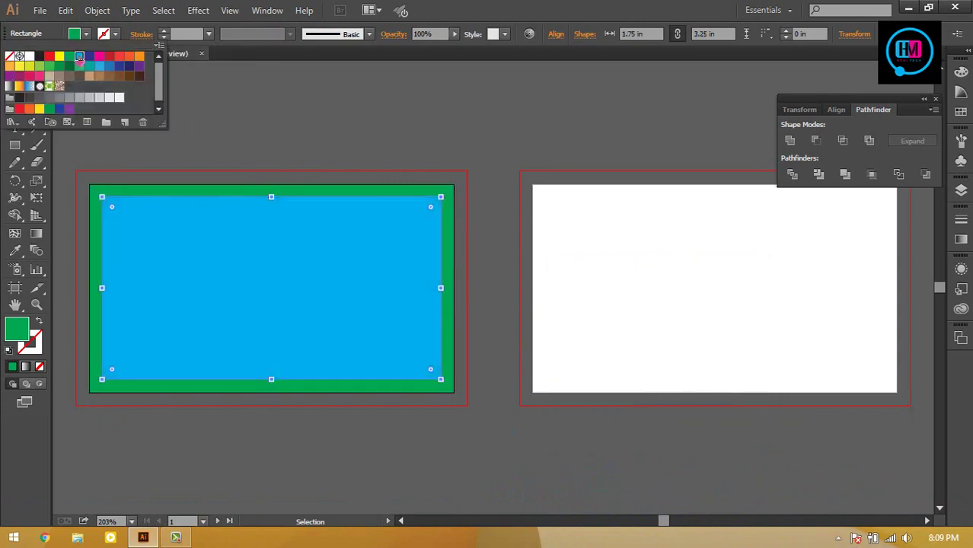
left_click(219, 132)
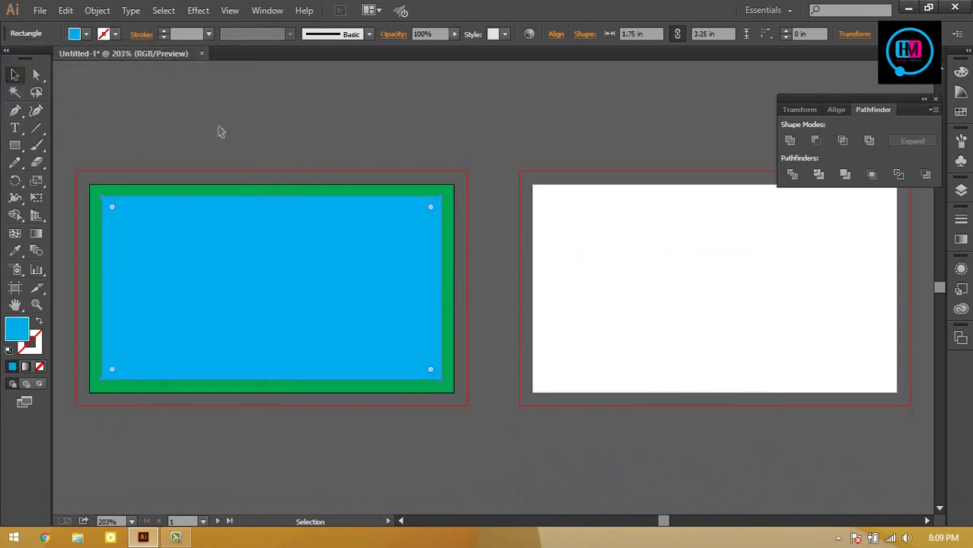
key("ctrl+z")
Change the outer card rectangle's fill to white.
left_click(239, 232)
left_click(76, 34)
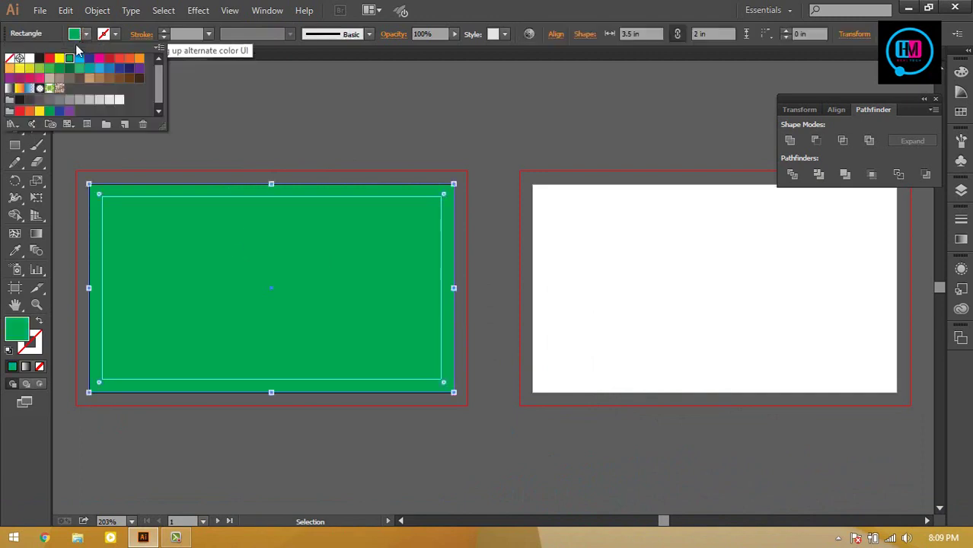
left_click(59, 58)
left_click(30, 58)
left_click(380, 148)
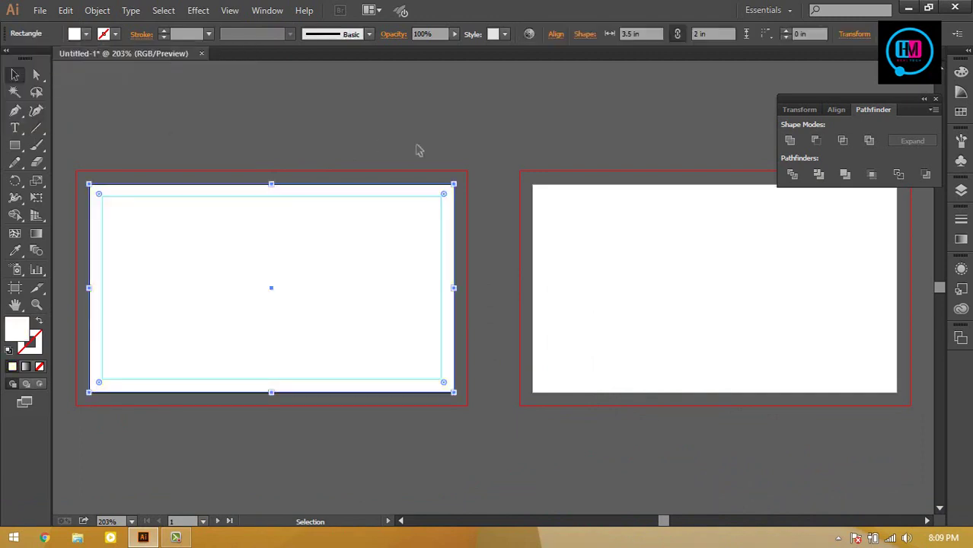
left_click(417, 151)
Copy the white card rectangle onto the second artboard.
left_click_drag(233, 221, 585, 243)
key("ctrl+z")
left_click(146, 161)
left_click_drag(279, 318, 684, 306)
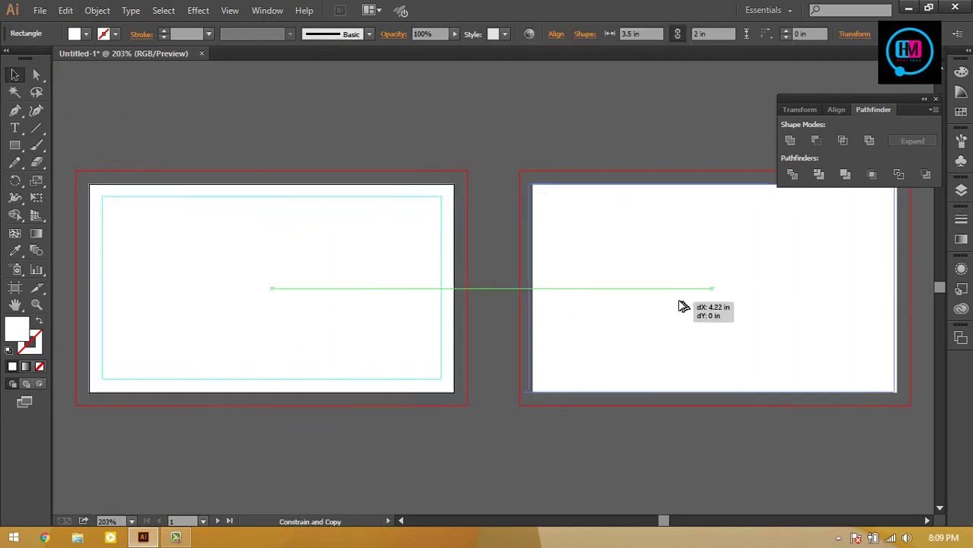
key("ctrl+z")
left_click(292, 287)
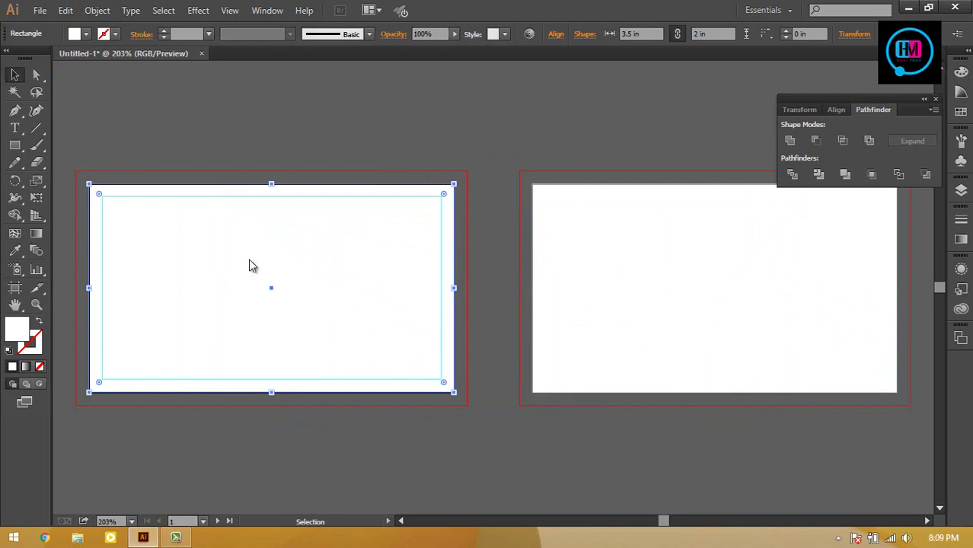
right_click(251, 265)
left_click(321, 391)
double_click(637, 316)
key("Escape")
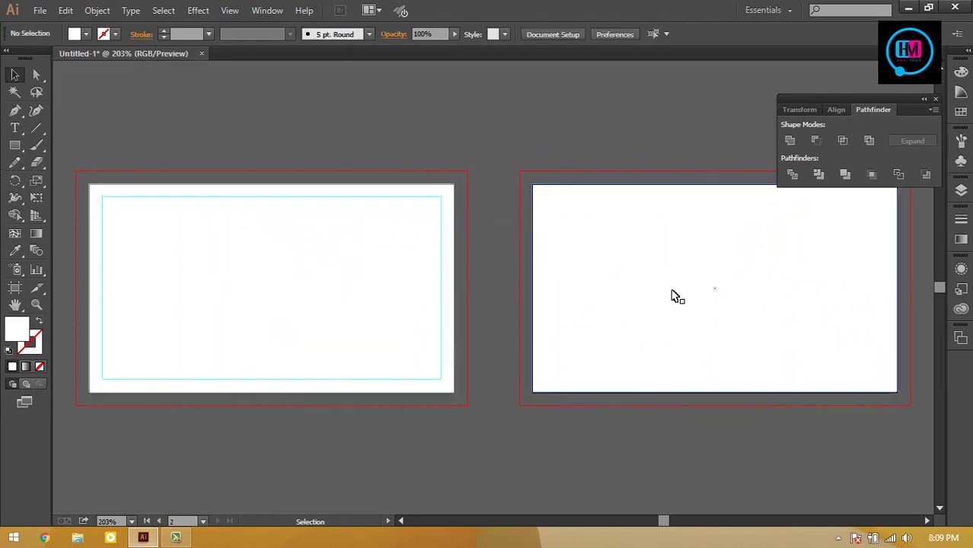
left_click(676, 296)
Add a 0.125 in inset path inside the copy and show the rulers.
left_click(98, 10)
left_click(326, 351)
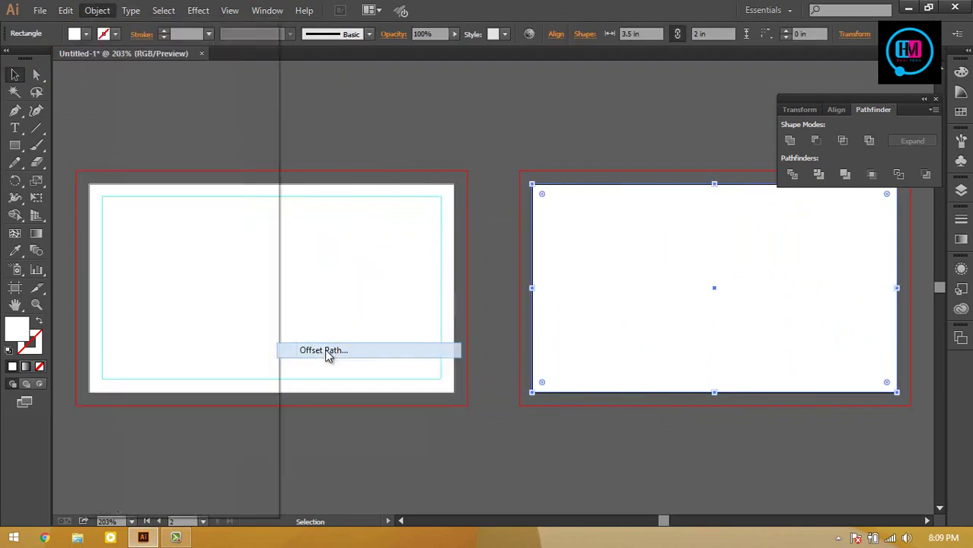
left_click(647, 378)
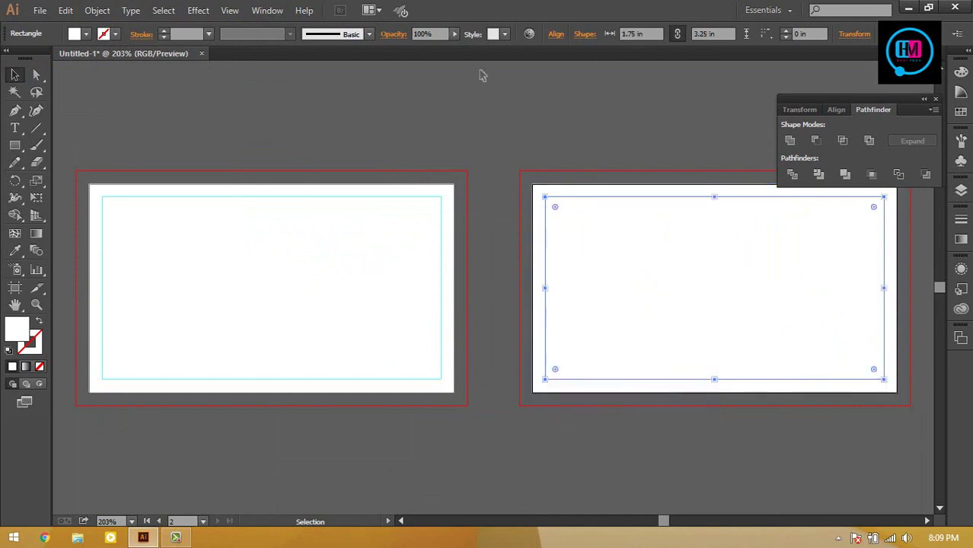
left_click(522, 83)
key("ctrl+r")
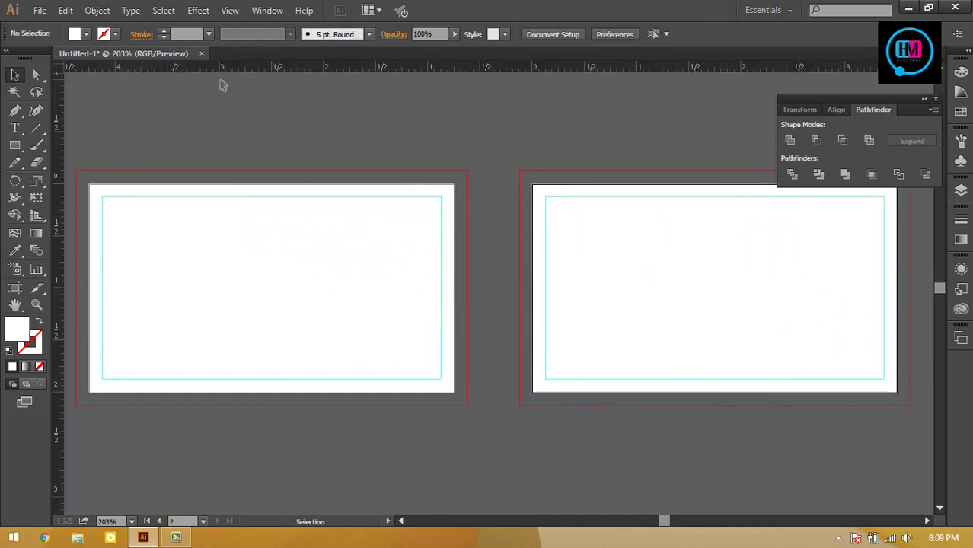
left_click(221, 187)
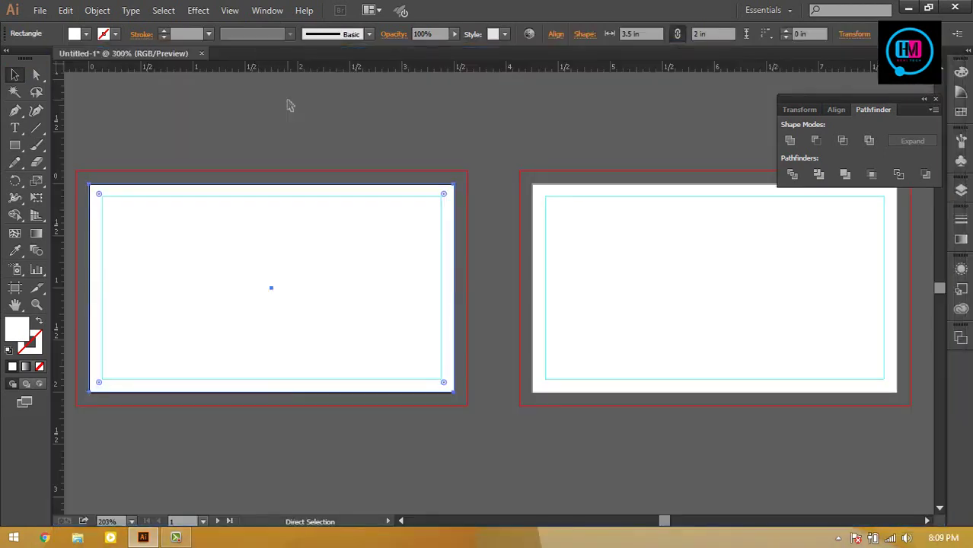
Add ruler guides along the first card's four inset edges.
key("ctrl+0")
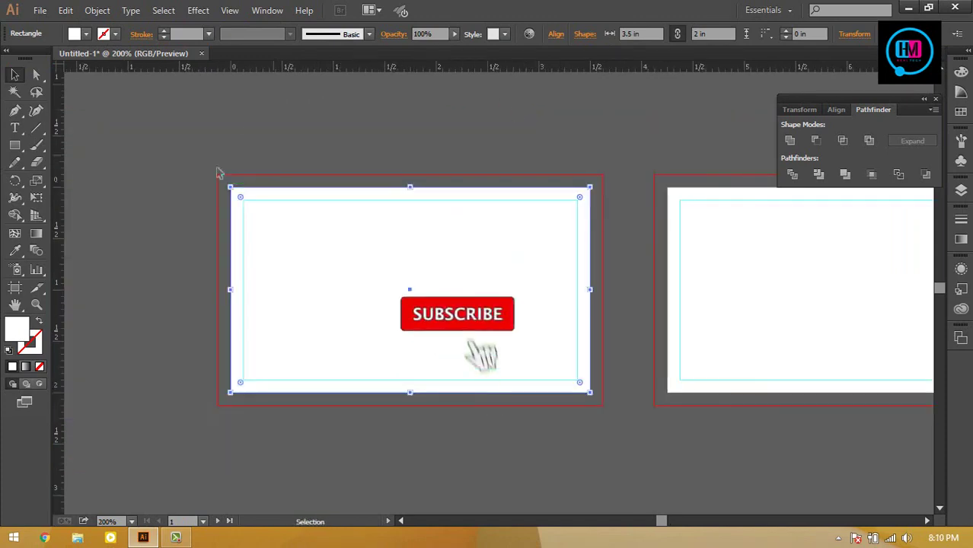
left_click_drag(333, 67, 332, 201)
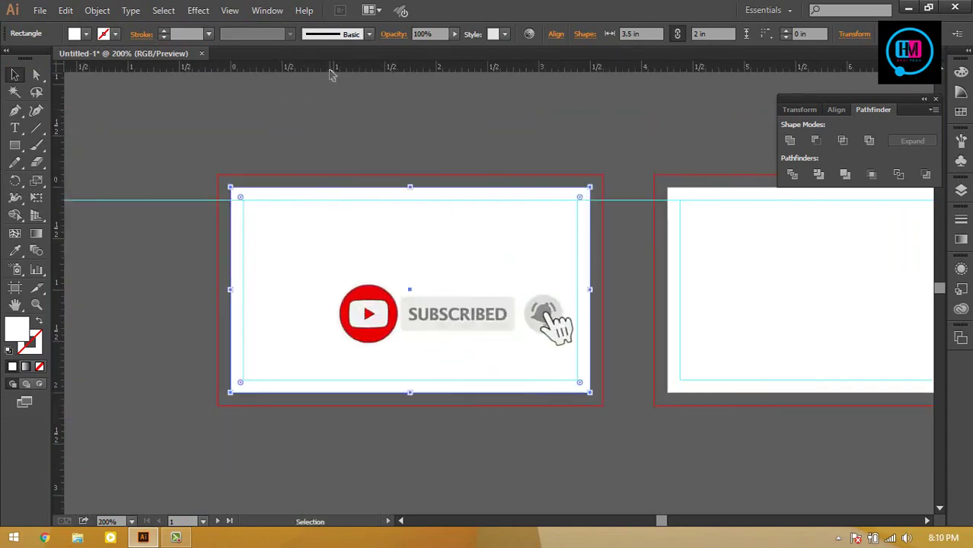
left_click_drag(332, 70, 358, 381)
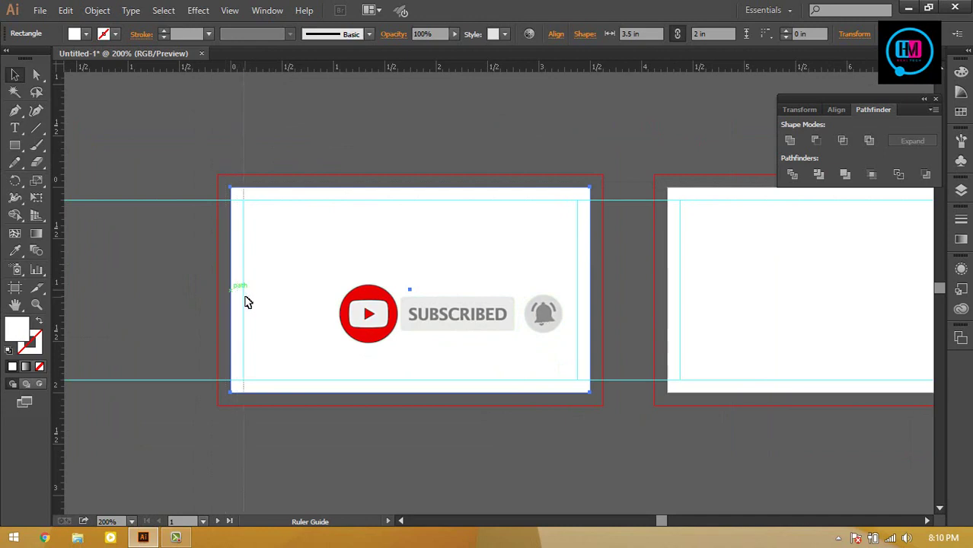
left_click_drag(247, 302, 244, 303)
left_click_drag(60, 267, 577, 275)
Exit isolation mode, toggle the guides off and on, and drag in business-card-design.png.
double_click(434, 286)
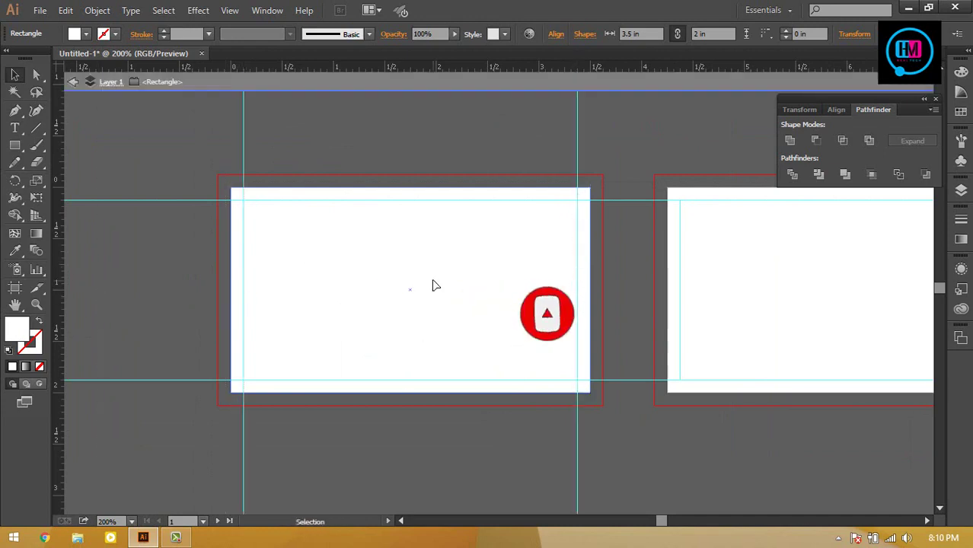
left_click(432, 274)
double_click(412, 155)
key("ctrl+semicolon")
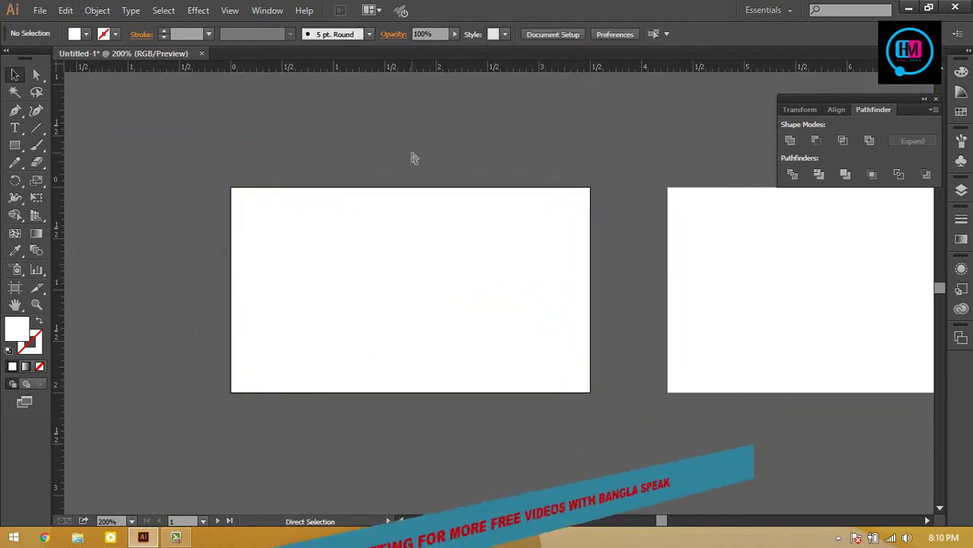
key("ctrl+semicolon")
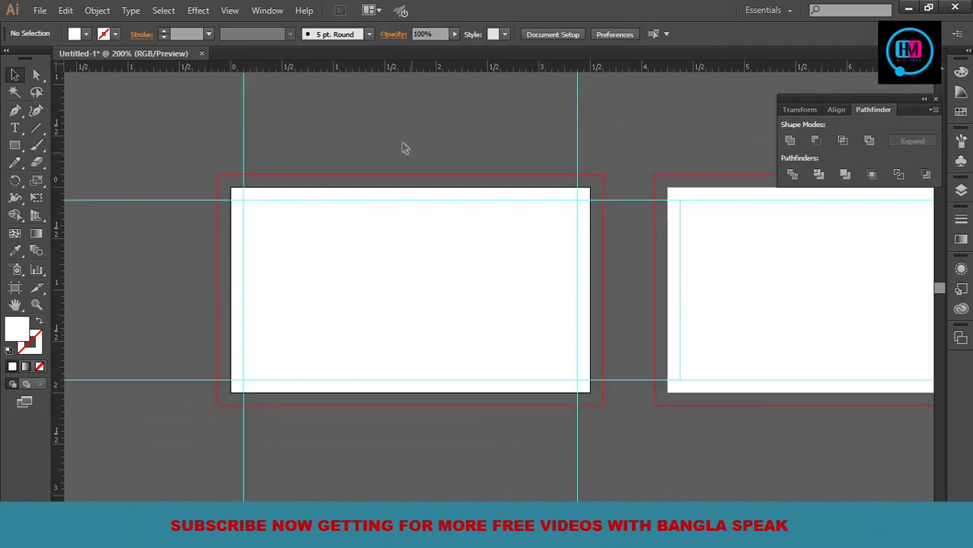
mouse_move(89, 293)
left_mouse_down()
mouse_move(170, 490)
mouse_move(307, 313)
left_mouse_up()
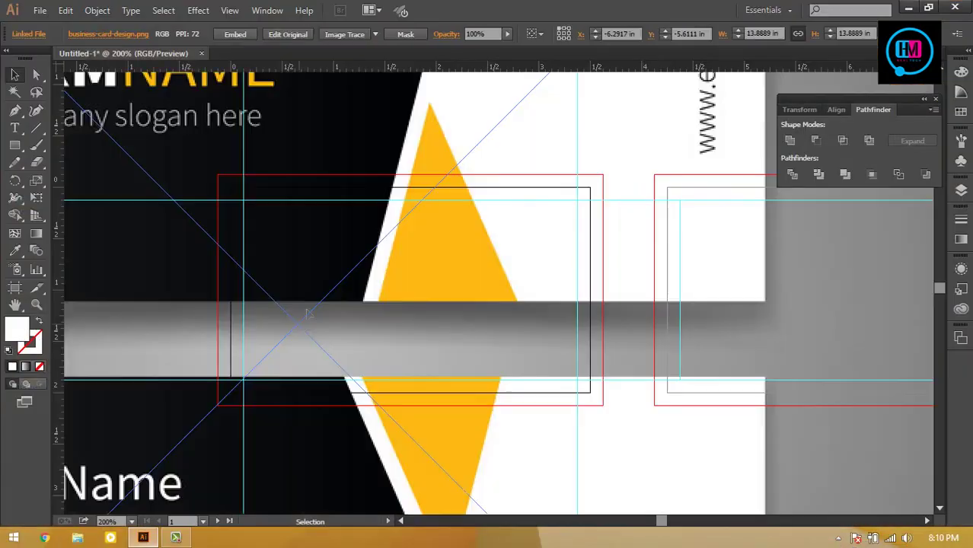
Move the business-card-design.png reference left of the artboards and scale it down to 4.75 in.
left_click(489, 239, "alt")
left_click_drag(490, 210, 302, 211)
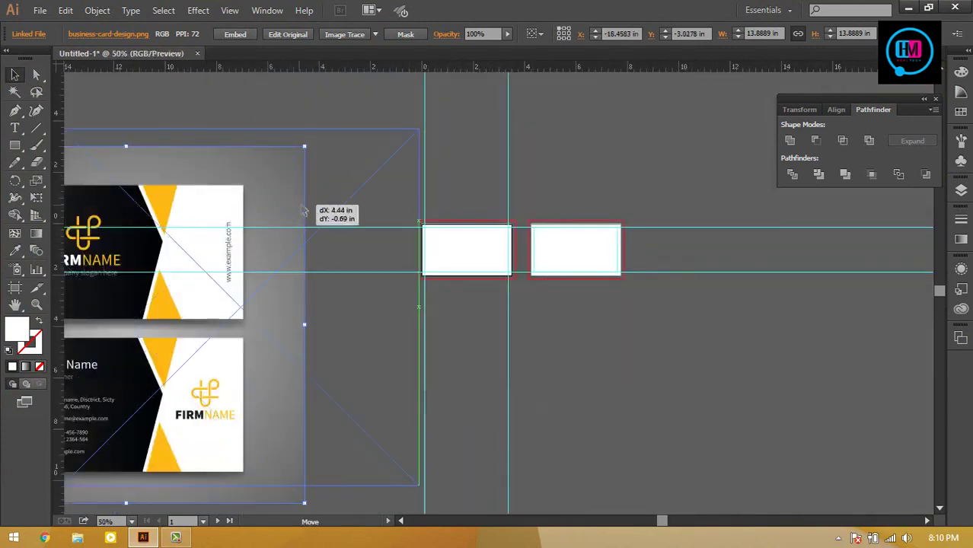
mouse_move(419, 483)
left_mouse_down()
mouse_move(278, 358)
mouse_move(355, 262)
left_mouse_up()
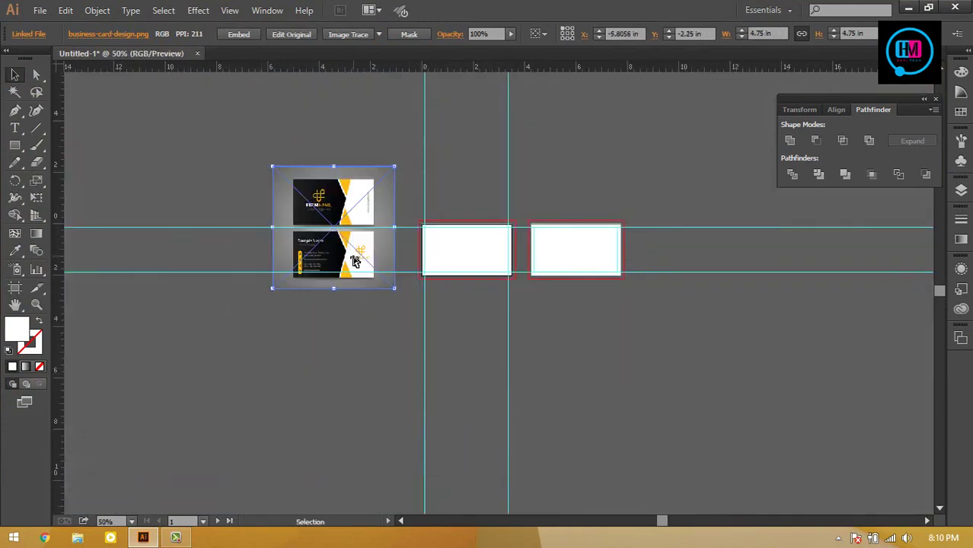
key("ctrl+semicolon")
key("ctrl+plus")
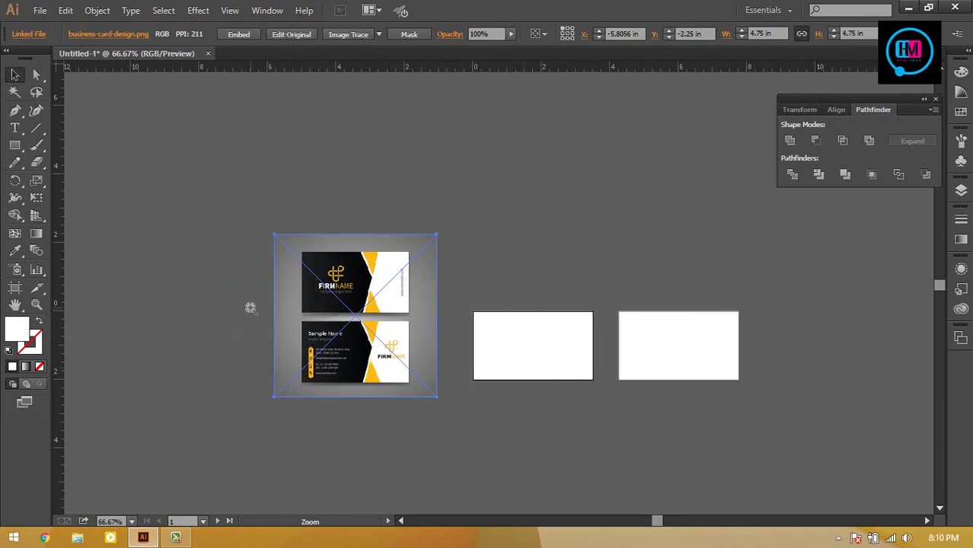
left_click(414, 309)
left_click(414, 309)
scroll(545, 328, "right", 3)
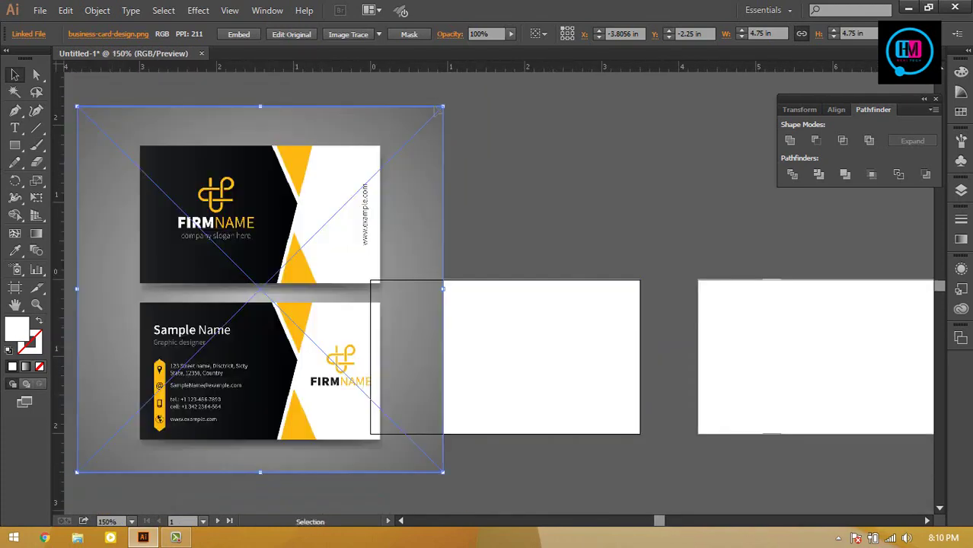
mouse_move(444, 109)
left_mouse_down()
mouse_move(357, 328)
mouse_move(470, 128)
left_mouse_up()
key("ctrl+plus")
key("ctrl+plus")
key("ctrl+plus")
key("ctrl+minus")
left_click(226, 443)
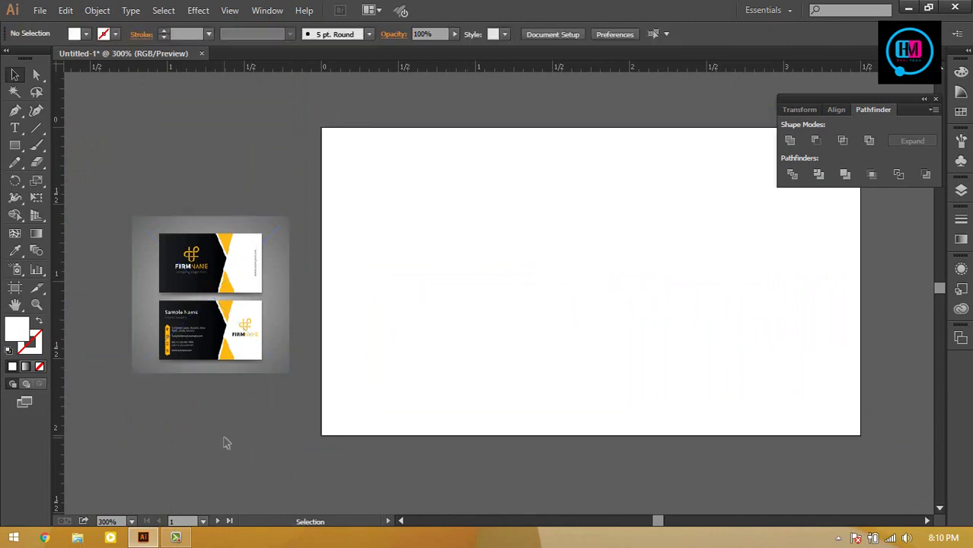
Draw a black rectangle over the card and a narrowed duplicate to its right.
left_click(11, 147)
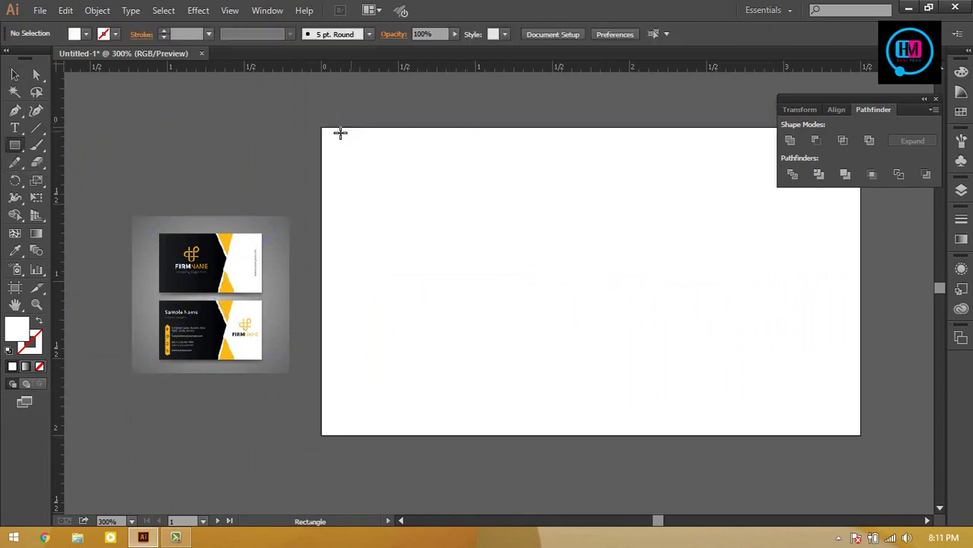
left_click_drag(321, 127, 622, 436)
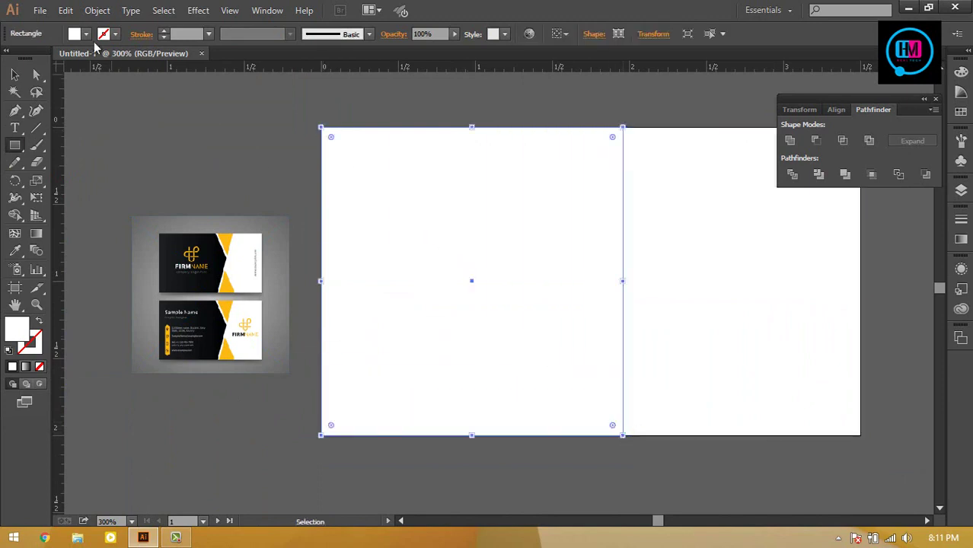
left_click(86, 34)
left_click(36, 65)
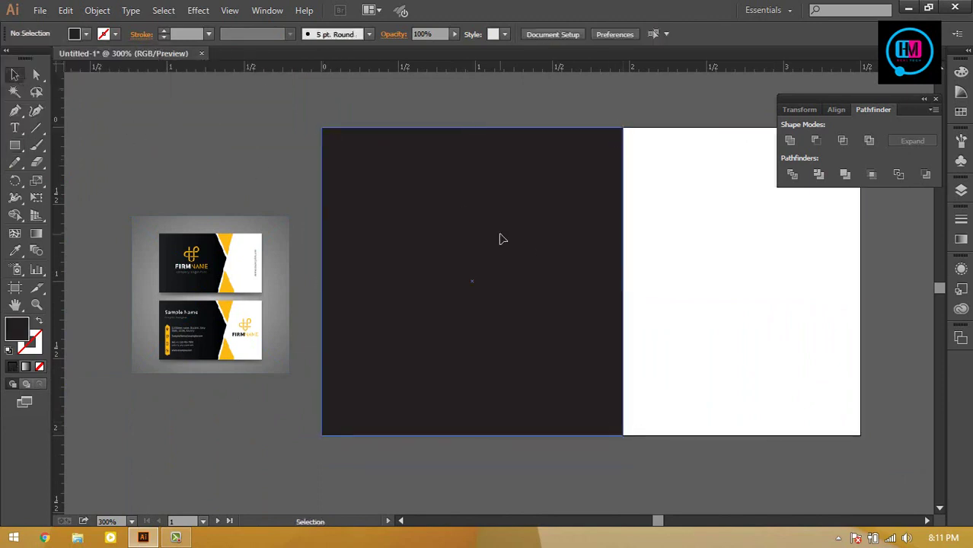
left_click_drag(525, 244, 763, 255)
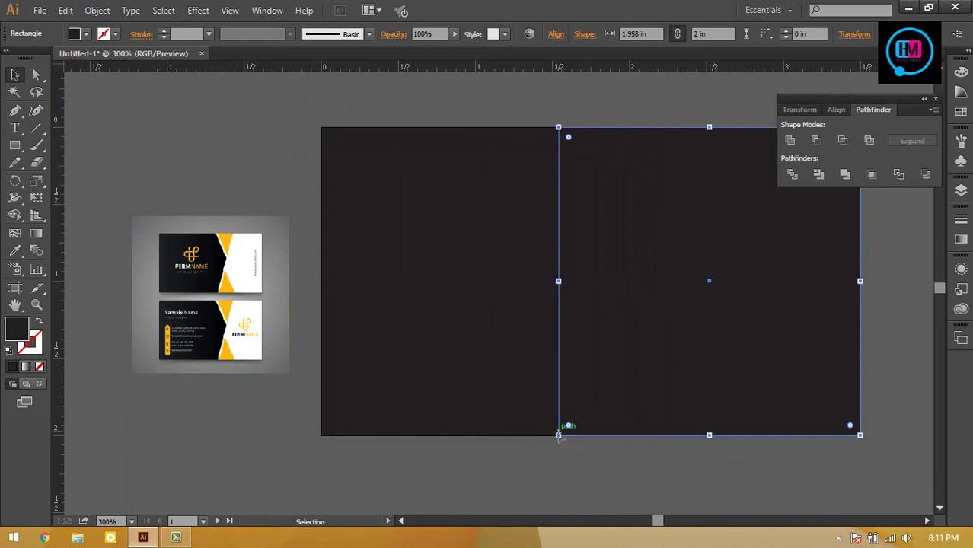
mouse_move(559, 436)
left_mouse_down()
mouse_move(662, 434)
mouse_move(631, 441)
left_mouse_up()
Fill the duplicate yellow and butt it against the black block.
key("ctrl+equal")
scroll(621, 409, "right", 5)
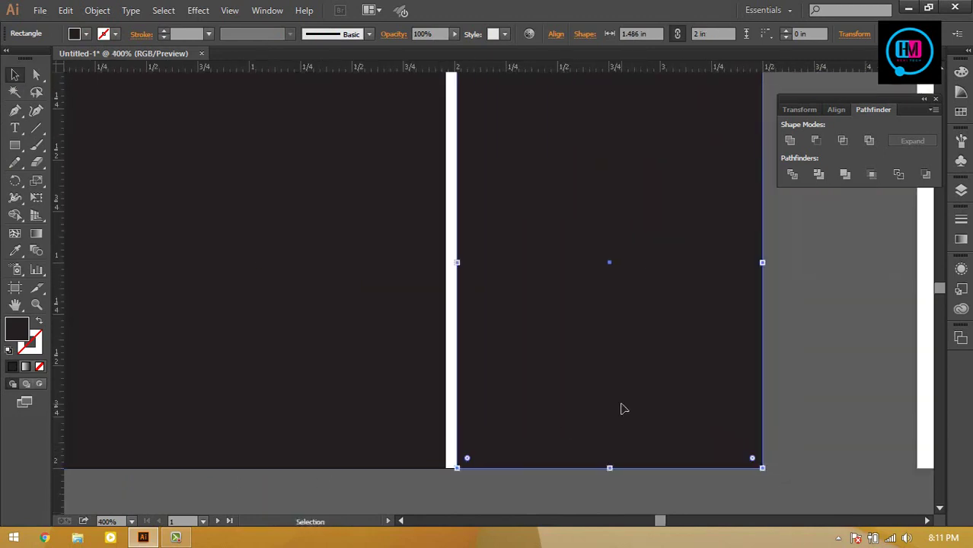
left_click(85, 33)
left_click(59, 59)
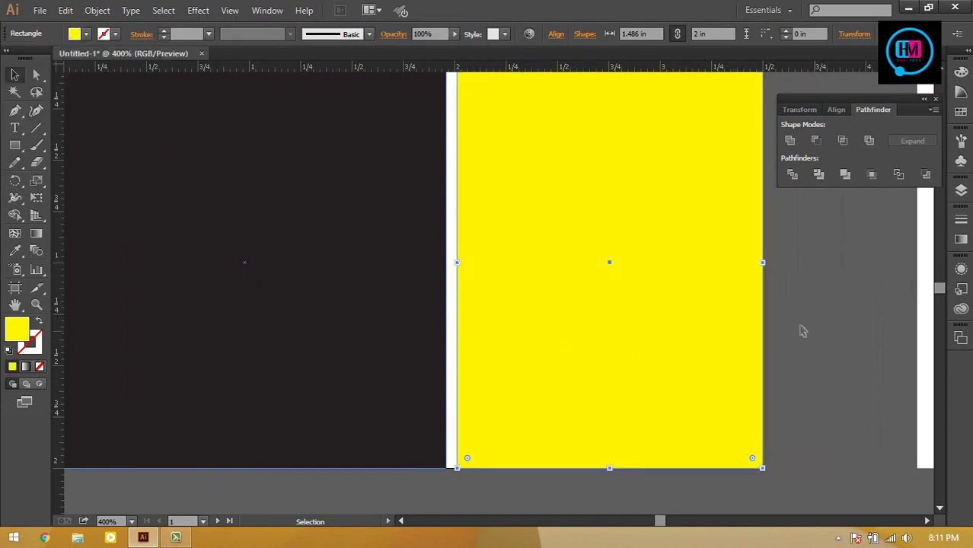
left_click_drag(457, 263, 446, 263)
key("ctrl+minus")
key("ctrl+minus")
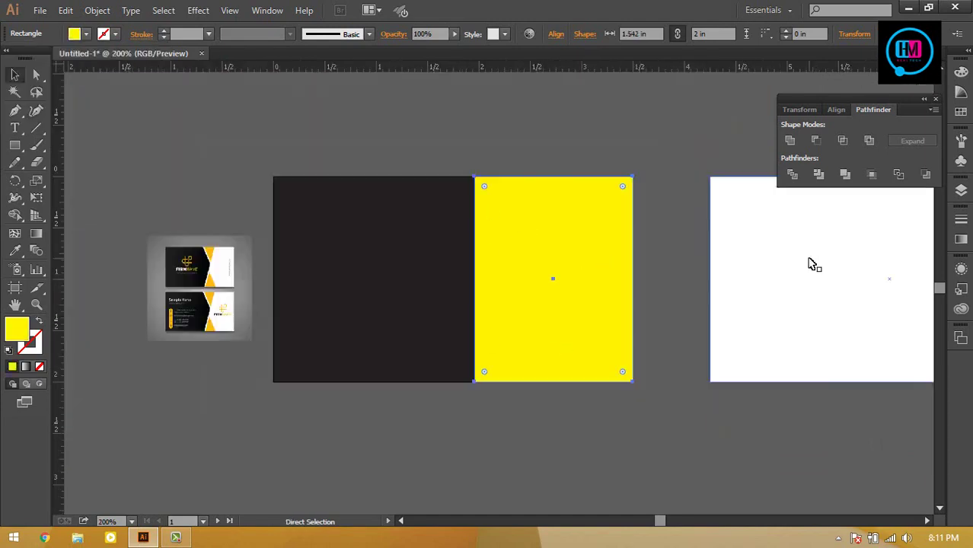
left_click(512, 439)
Select the black block and move the reference image up out of the way.
left_click(455, 370)
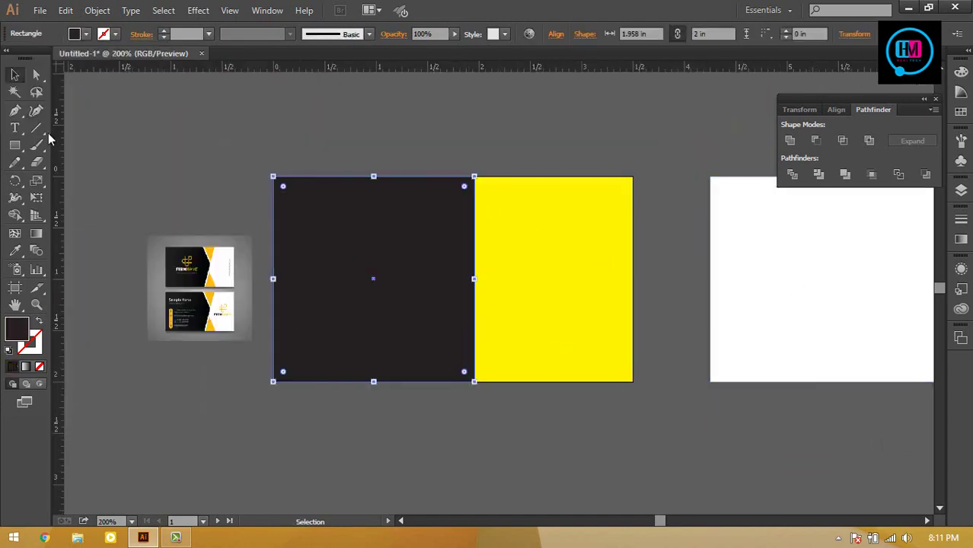
left_click_drag(15, 110, 88, 126)
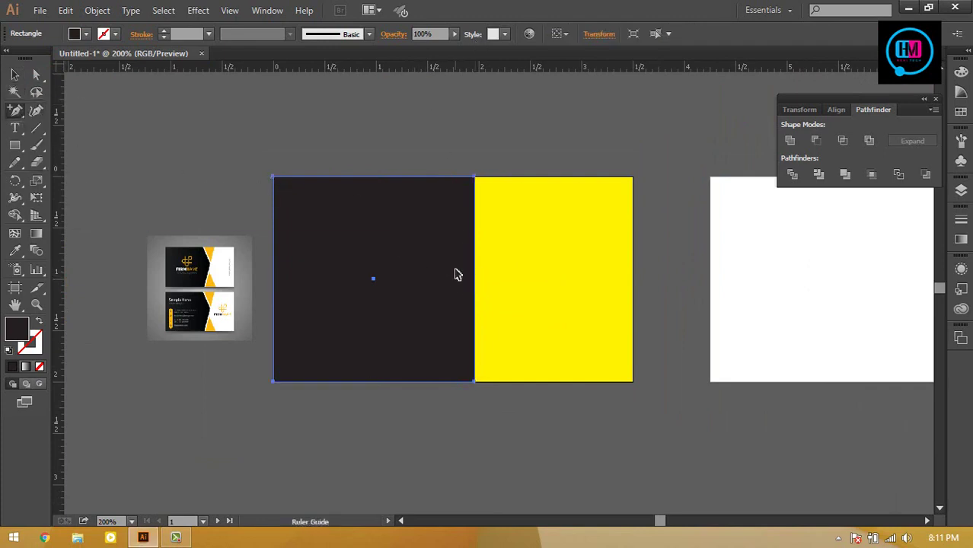
key("v")
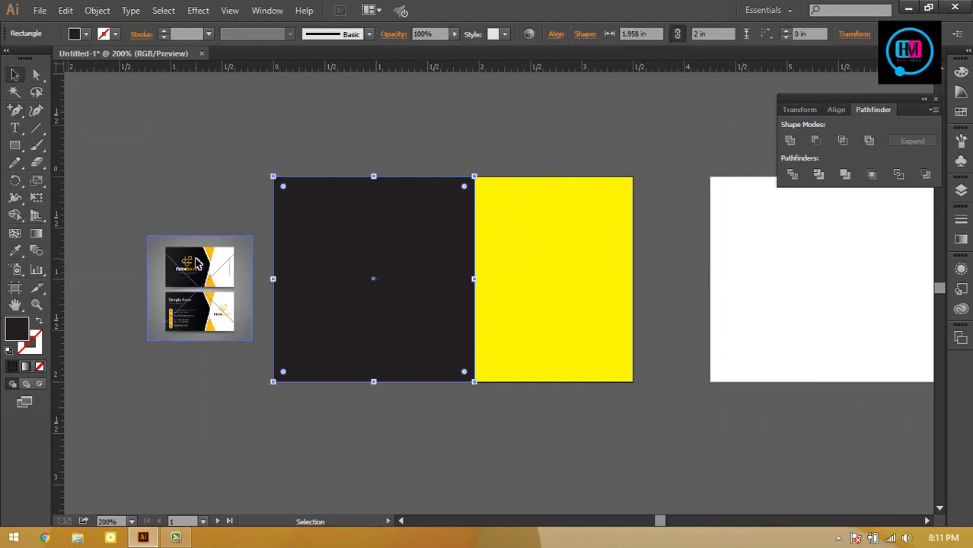
left_click_drag(195, 263, 195, 122)
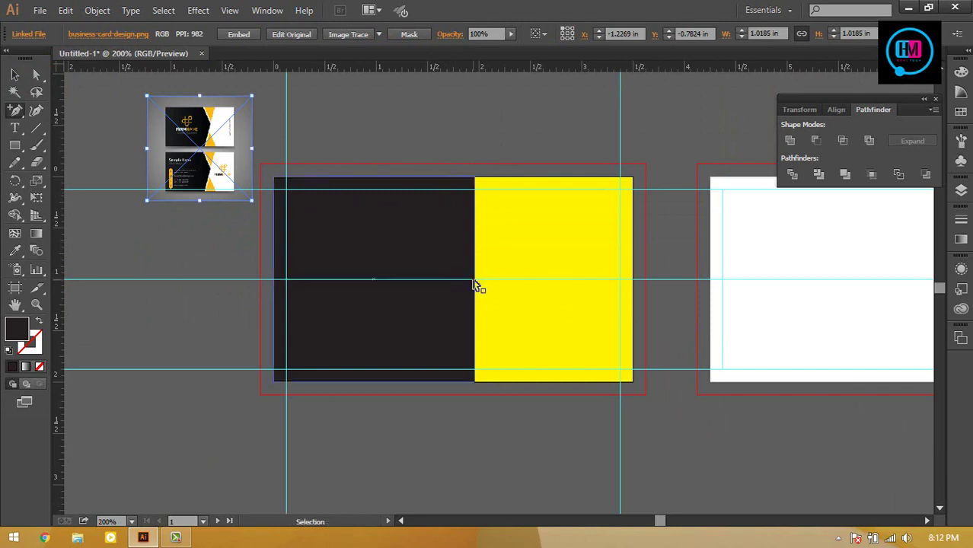
key("ctrl+plus")
Add a midpoint to the yellow block's left edge and slide its corners right to form a point.
left_click(450, 265)
key("ctrl+minus")
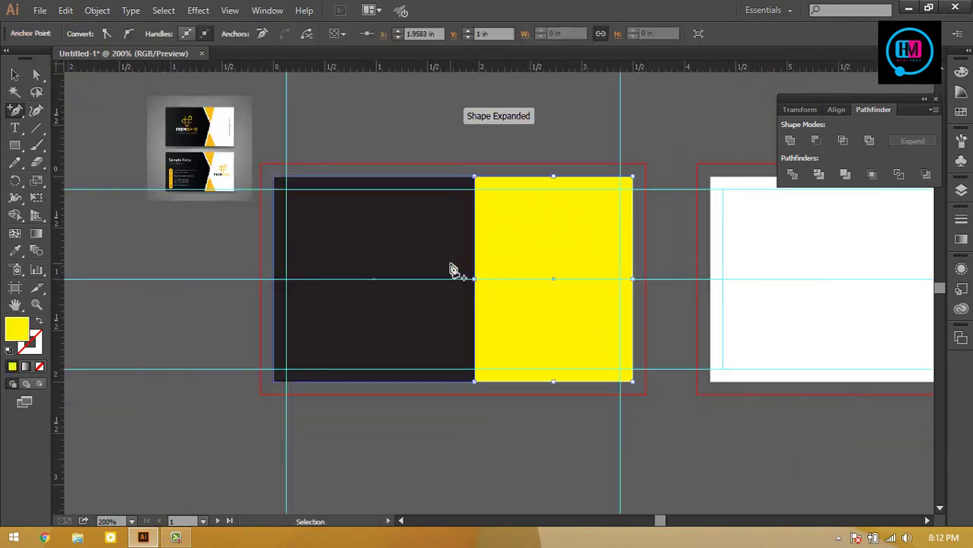
key("a")
left_click(474, 197)
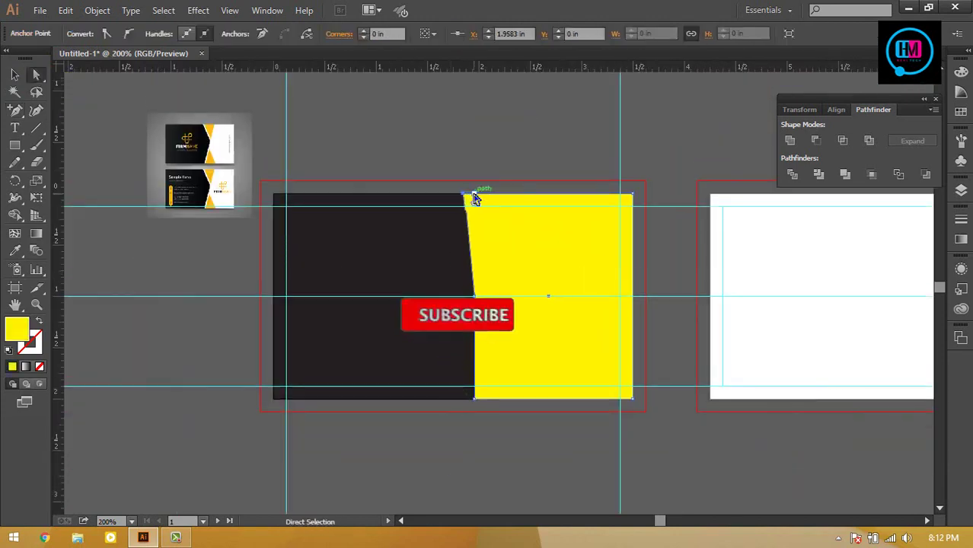
left_click_drag(475, 198, 503, 196)
left_click(475, 400)
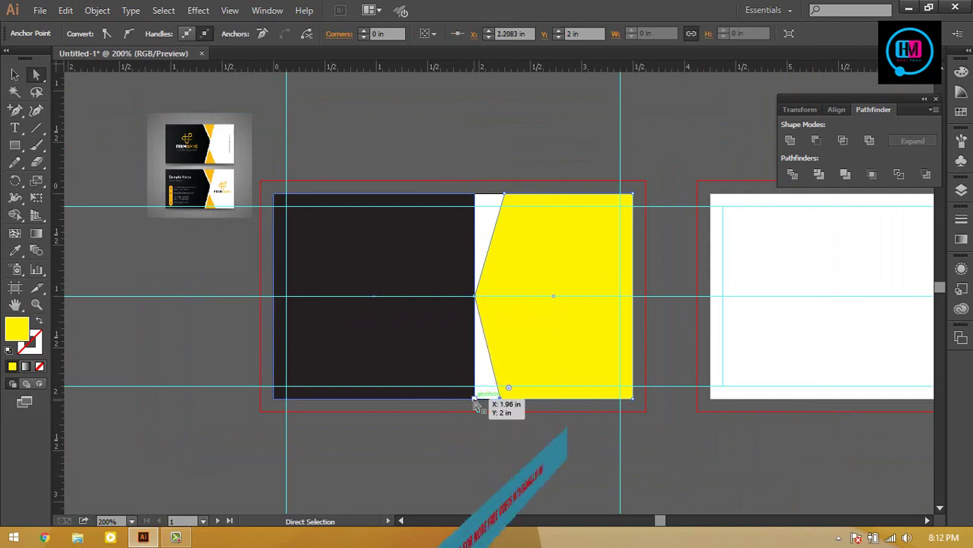
left_click_drag(475, 402, 499, 398)
left_click(481, 379)
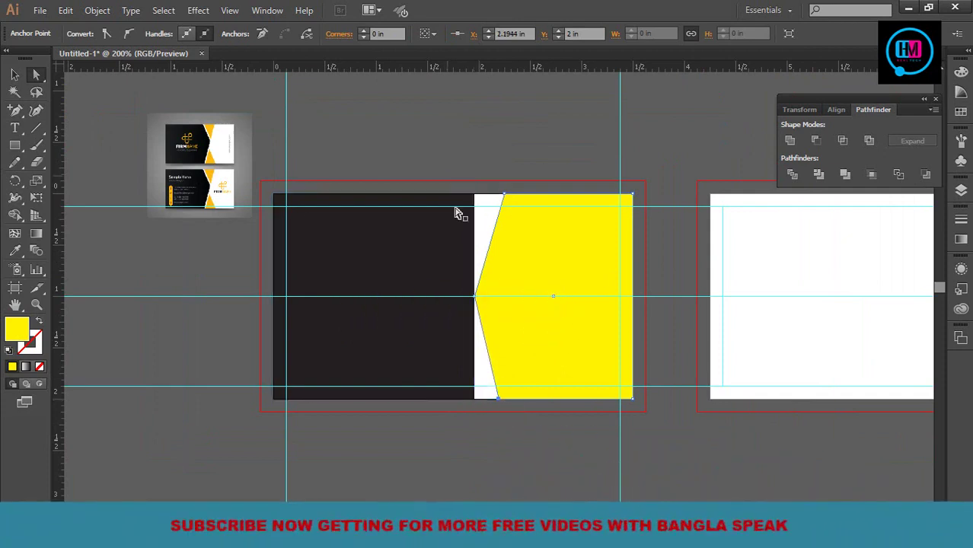
Add a midpoint to the black block's right edge and pull its corners left.
left_click(461, 244)
key("p")
left_click(475, 296)
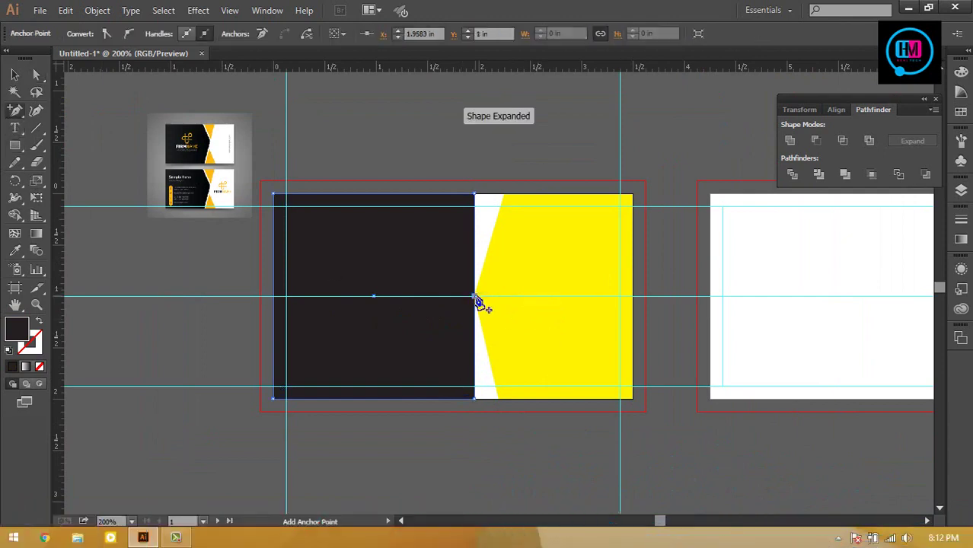
left_click(36, 74)
left_click_drag(475, 195, 470, 195)
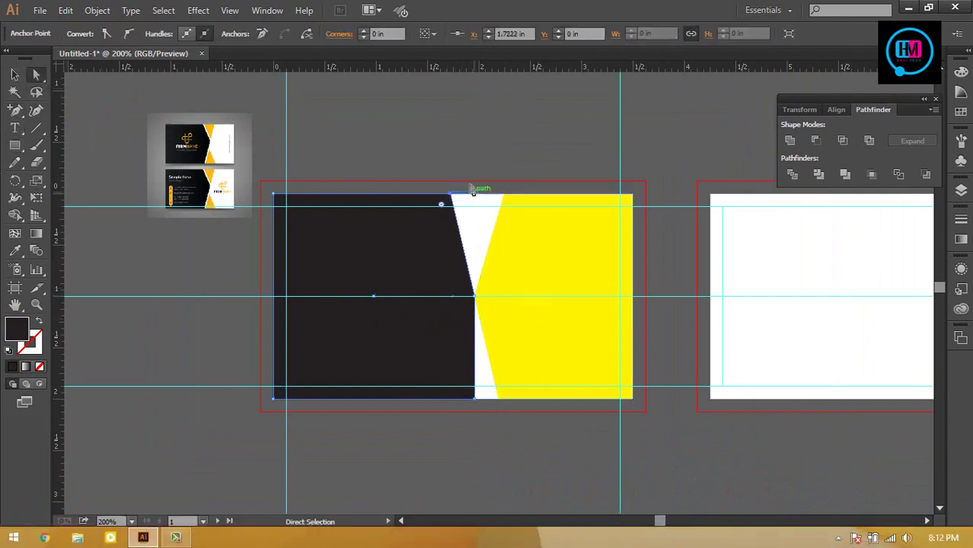
left_click_drag(477, 404, 477, 404)
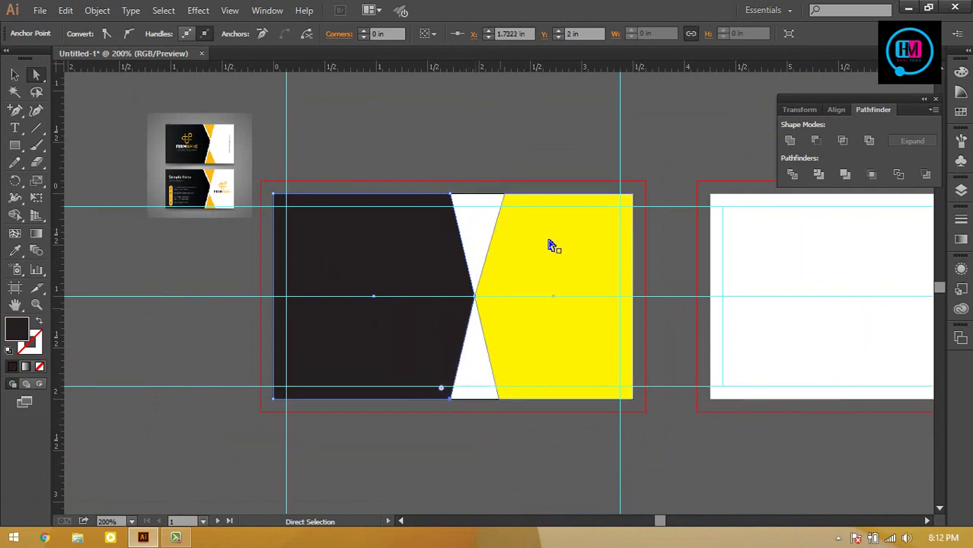
left_click_drag(452, 198, 447, 195)
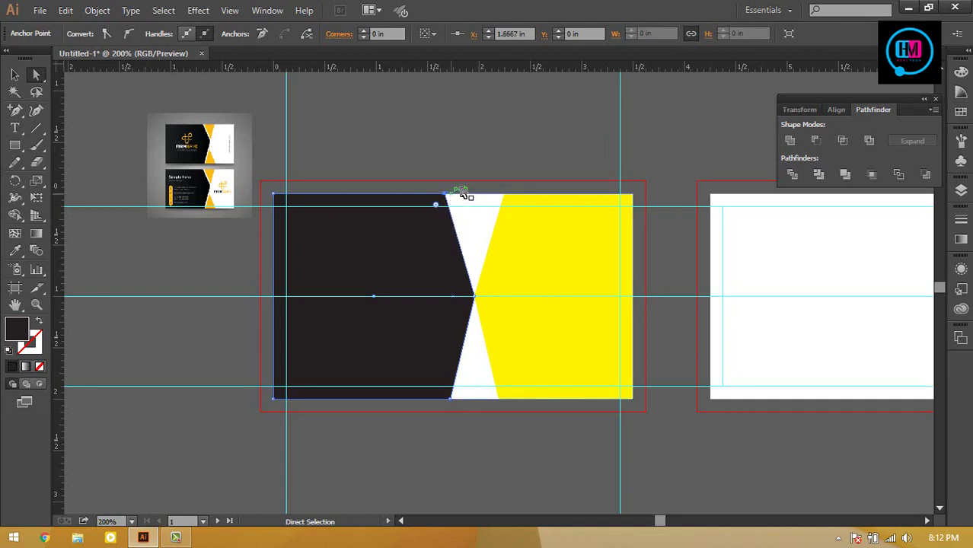
left_click(482, 153)
key("ctrl+semicolon")
key("ctrl+equal")
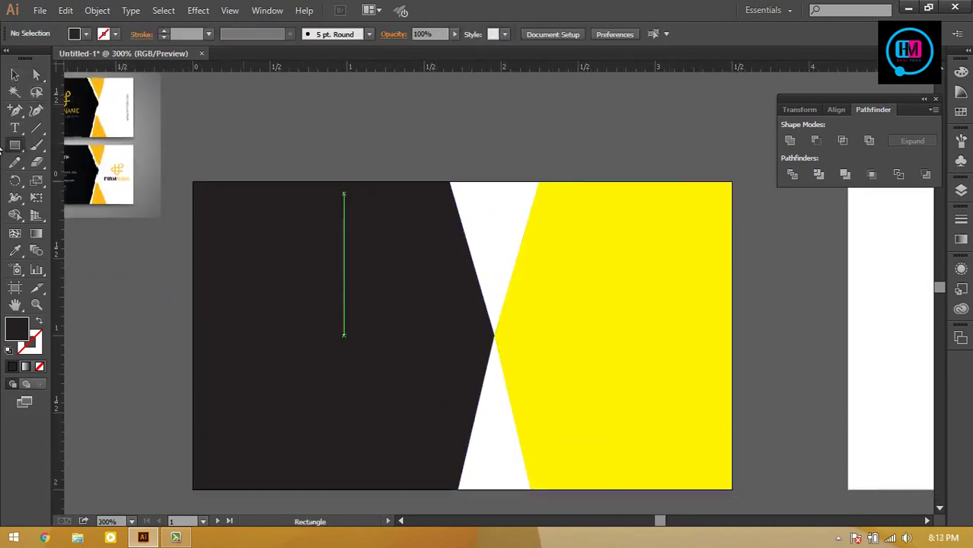
Adjust the blocks' bottom corner points and place a vertical guide at the black corner.
left_click_drag(532, 457, 527, 427)
key("a")
left_click(531, 460)
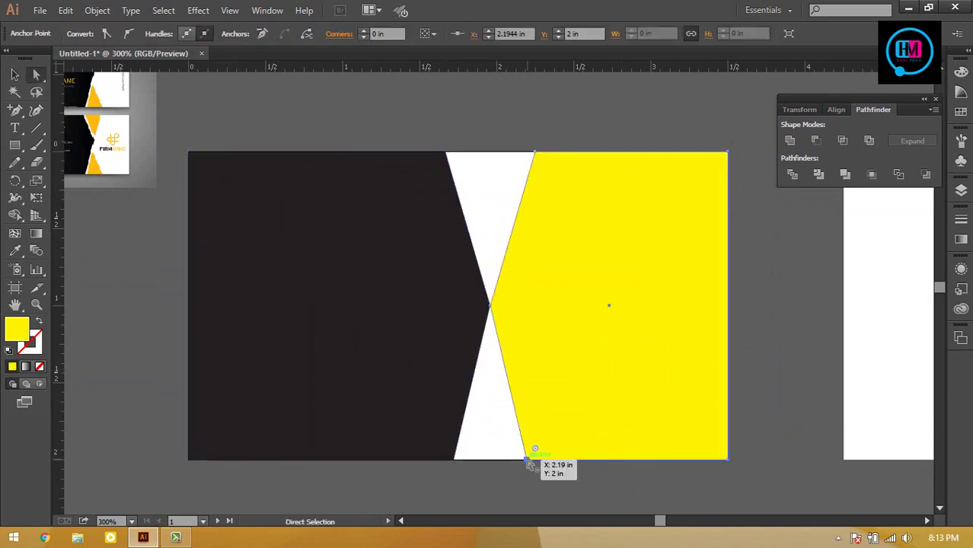
left_click_drag(528, 461, 529, 463)
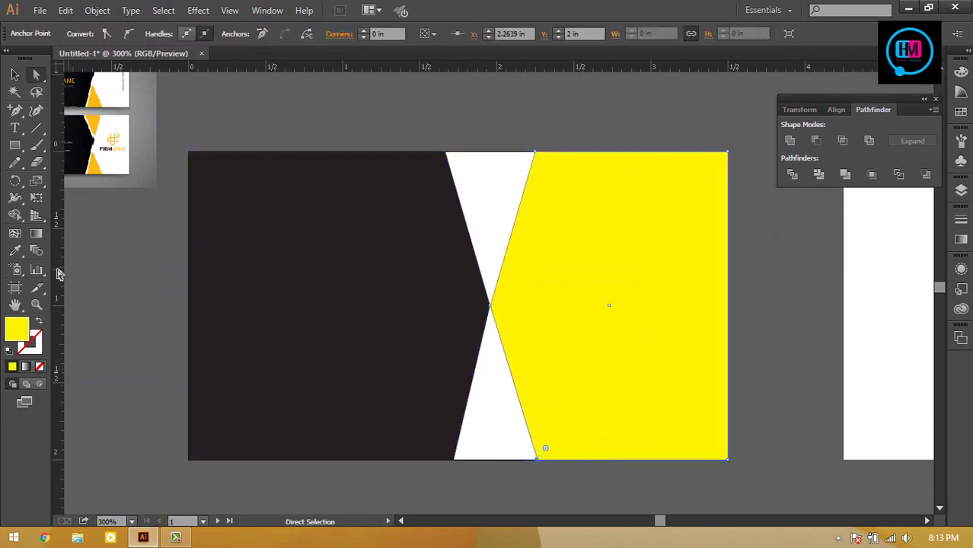
left_click_drag(533, 349, 540, 353)
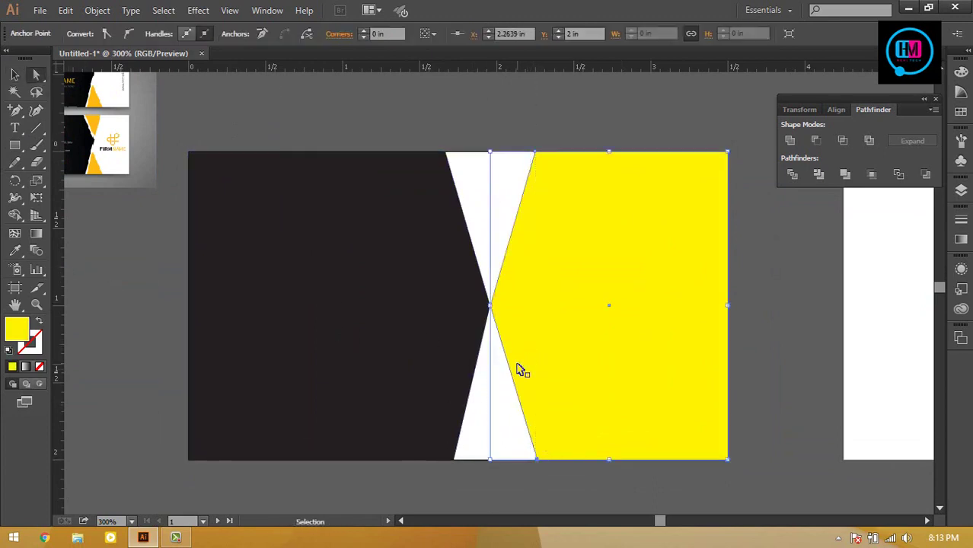
key("ctrl+;")
left_click_drag(537, 459, 535, 460)
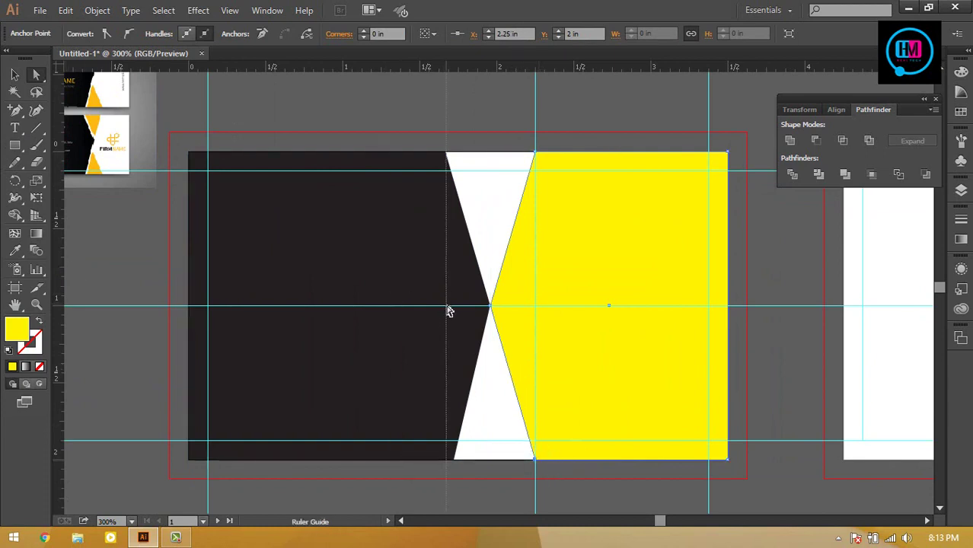
left_click_drag(450, 310, 448, 310)
Delete the two vertical guides from the front card.
left_click(457, 460)
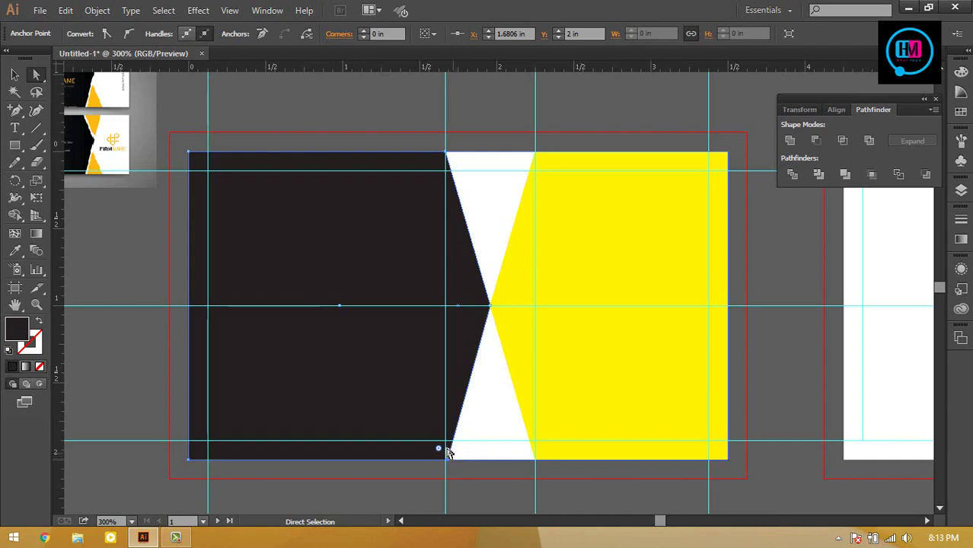
left_click(447, 396)
right_click(448, 396)
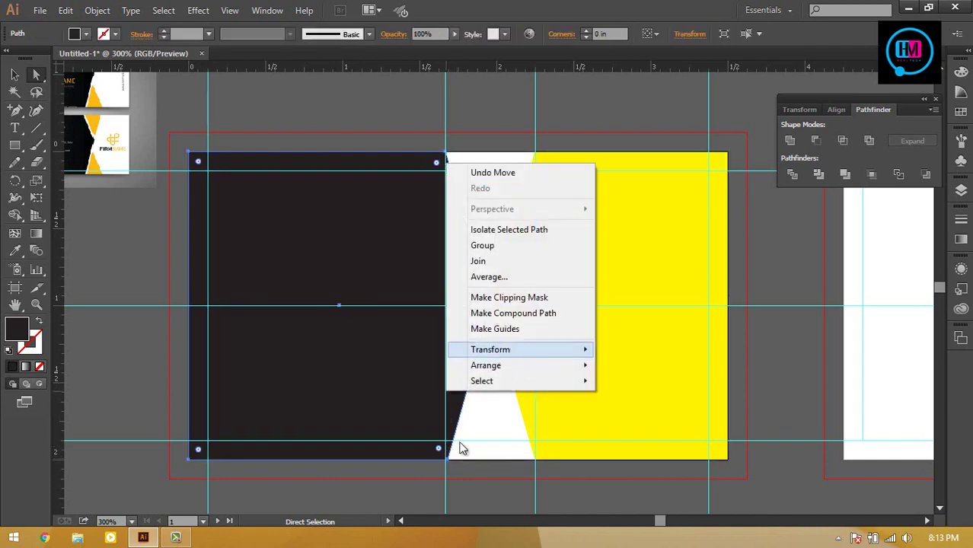
right_click(452, 464)
left_click(489, 420)
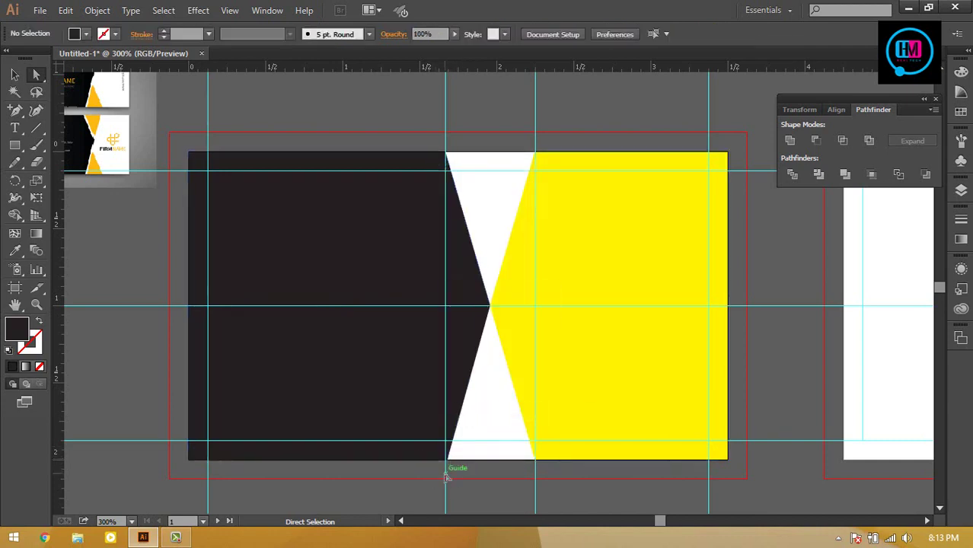
left_click(447, 476)
key("Delete")
left_click(536, 474)
key("Delete")
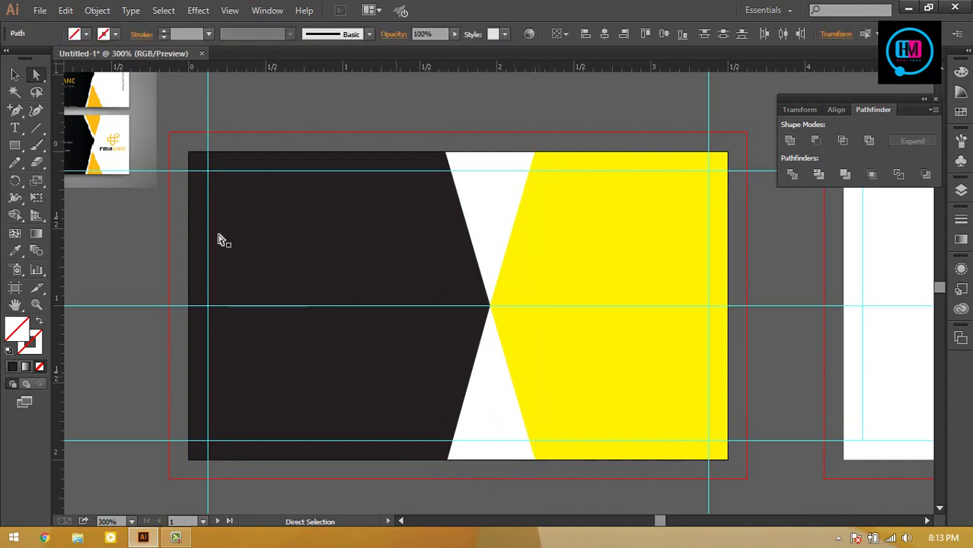
scroll(221, 240, "up", 2)
scroll(220, 240, "up", 1)
left_click(15, 110)
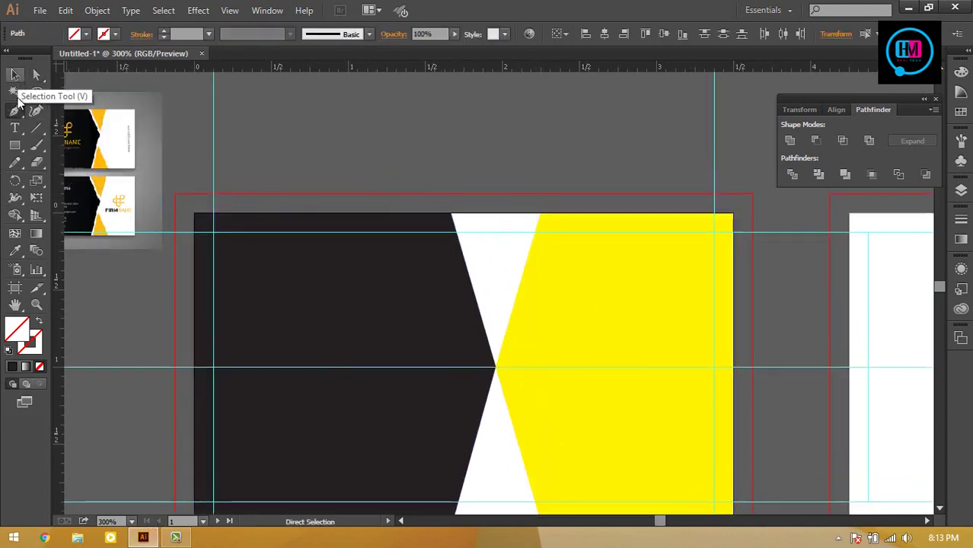
Draw a Pen-tool triangle filling the top white notch between the black and yellow blocks.
left_click(14, 145)
key("p")
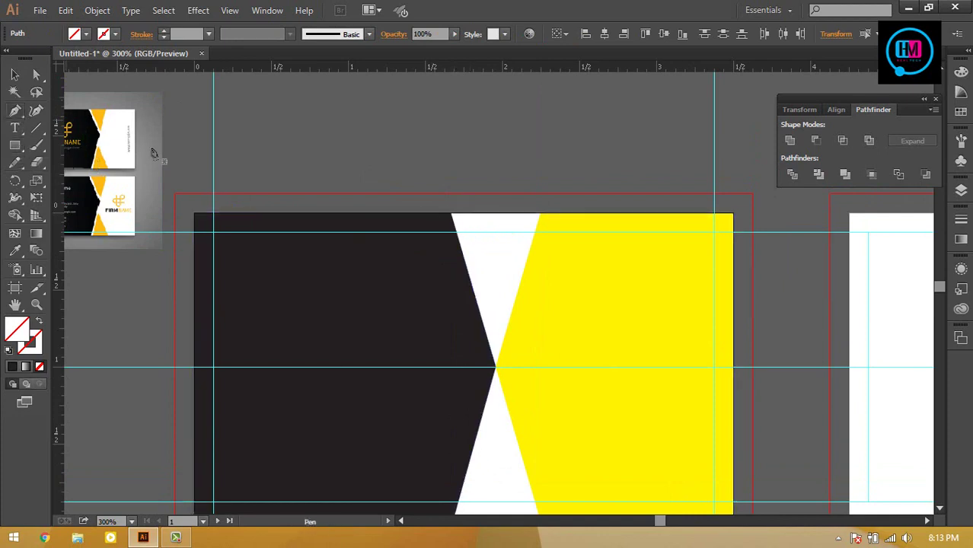
left_click(452, 214)
left_click(495, 368)
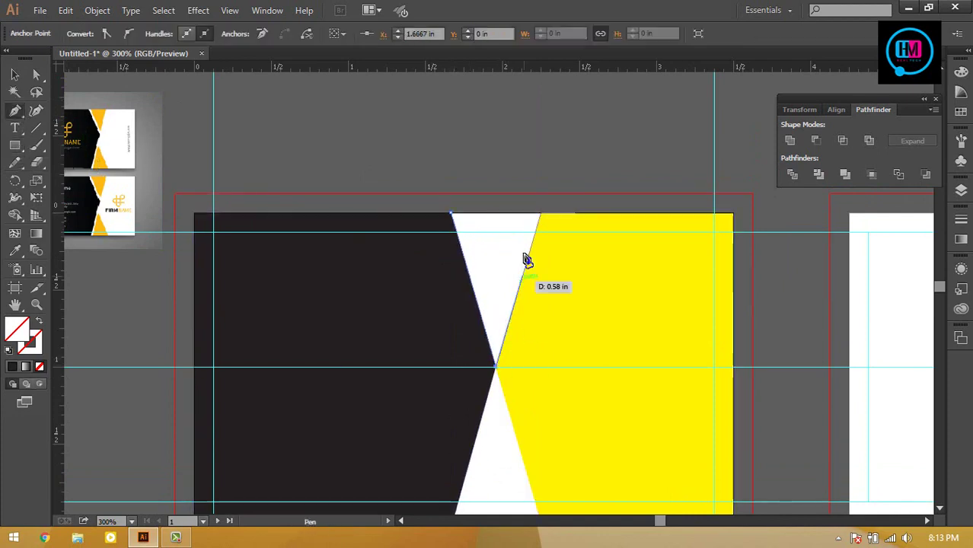
left_click(540, 213)
left_click(452, 214)
key("v")
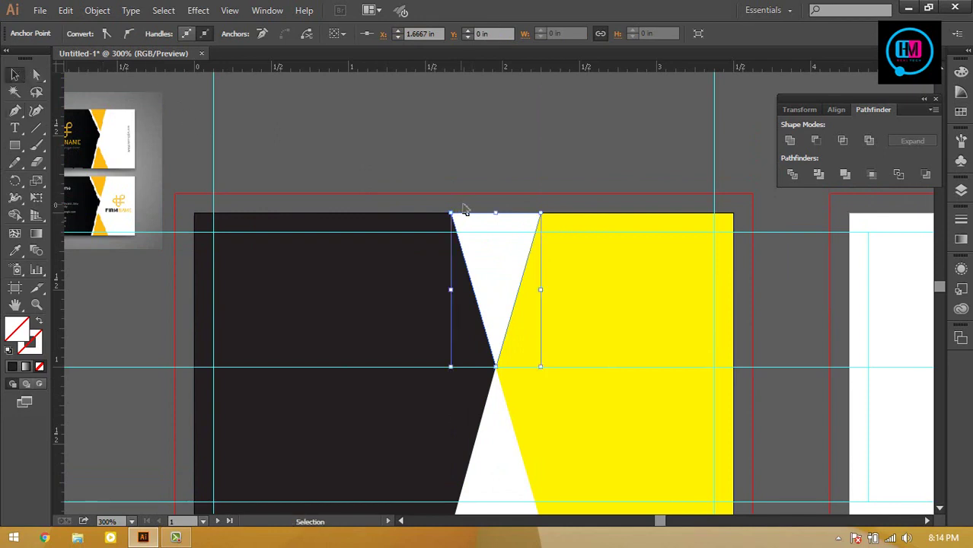
Release and delete the cyan guides, then hide the leftover guide shape.
left_click(213, 244)
key("i")
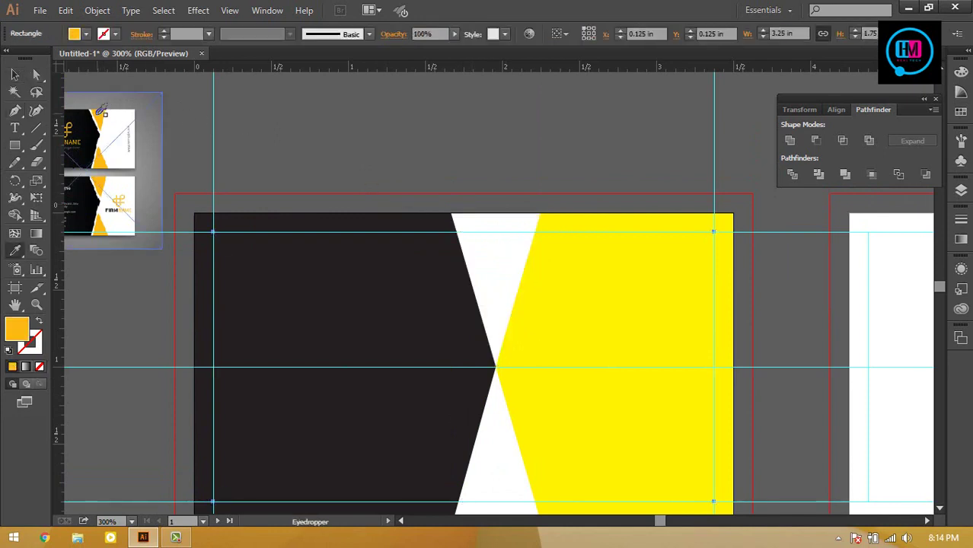
key("v")
left_click(509, 264)
right_click(509, 260)
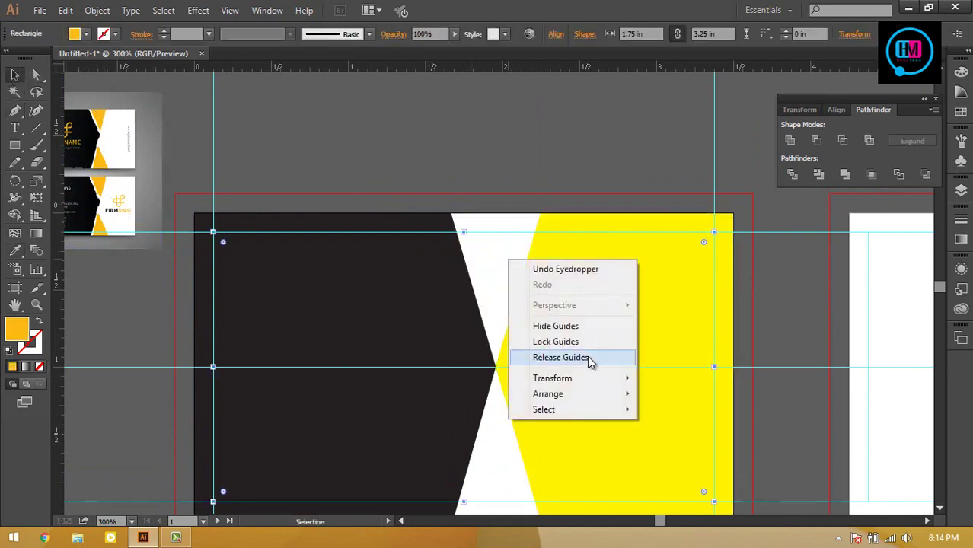
left_click(579, 160)
key("ctrl+semicolon")
Lock the card's white background rectangle with Object > Lock > Selection.
left_click(508, 251)
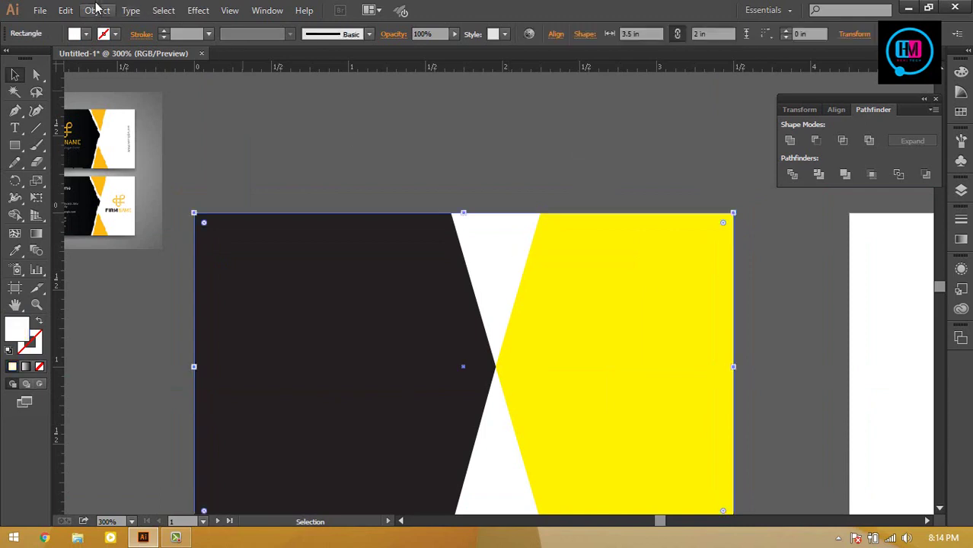
left_click(98, 10)
left_click(309, 94)
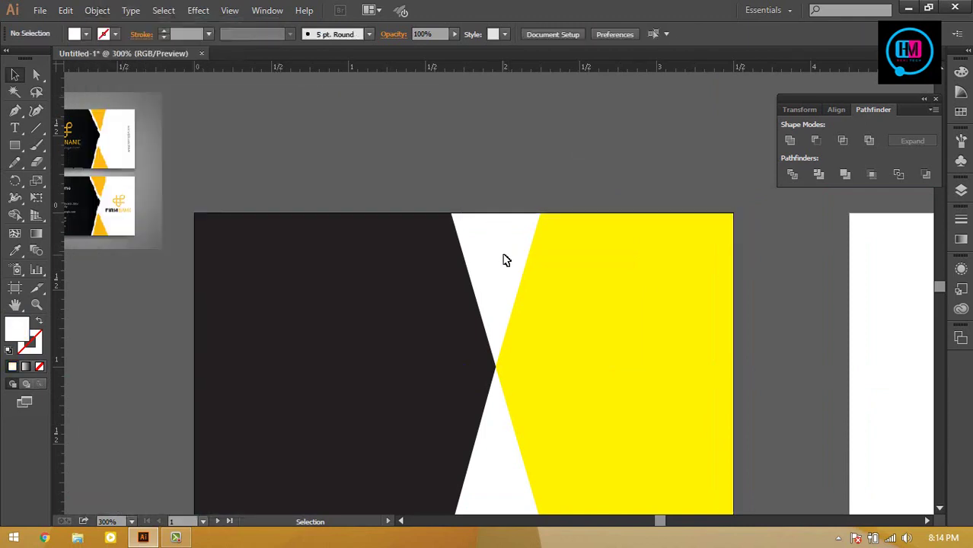
left_click(504, 229, "ctrl")
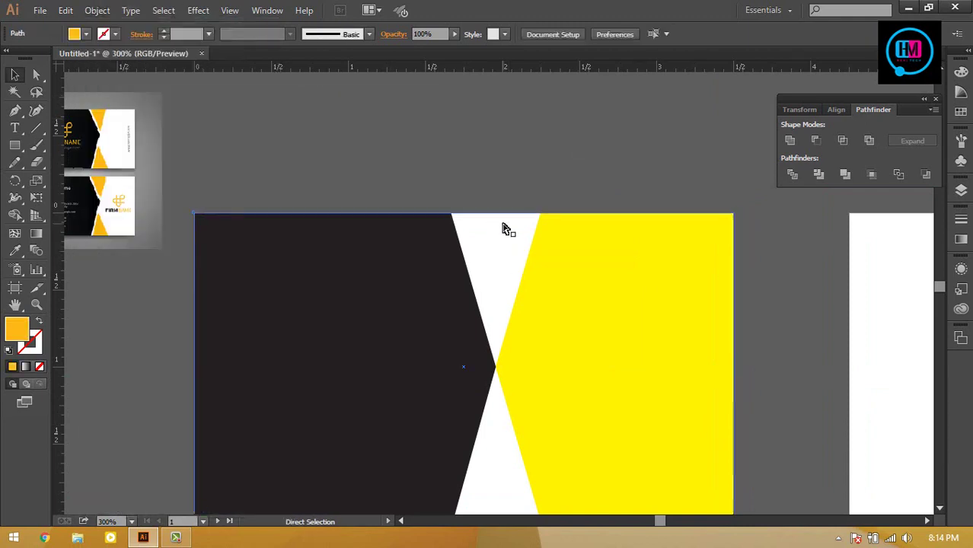
left_click(491, 157)
key("ctrl+minus")
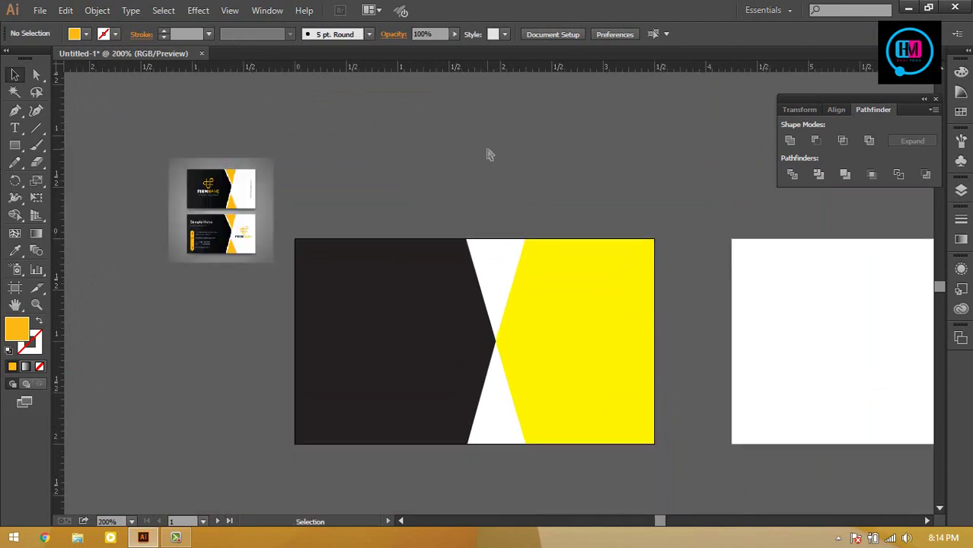
left_click(503, 265)
left_click(96, 10)
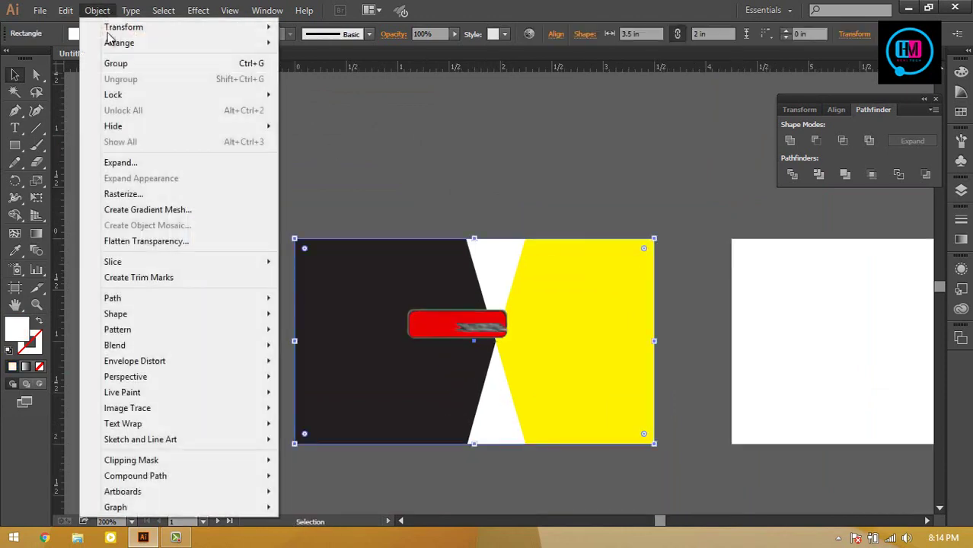
left_click(315, 94)
left_click(492, 259)
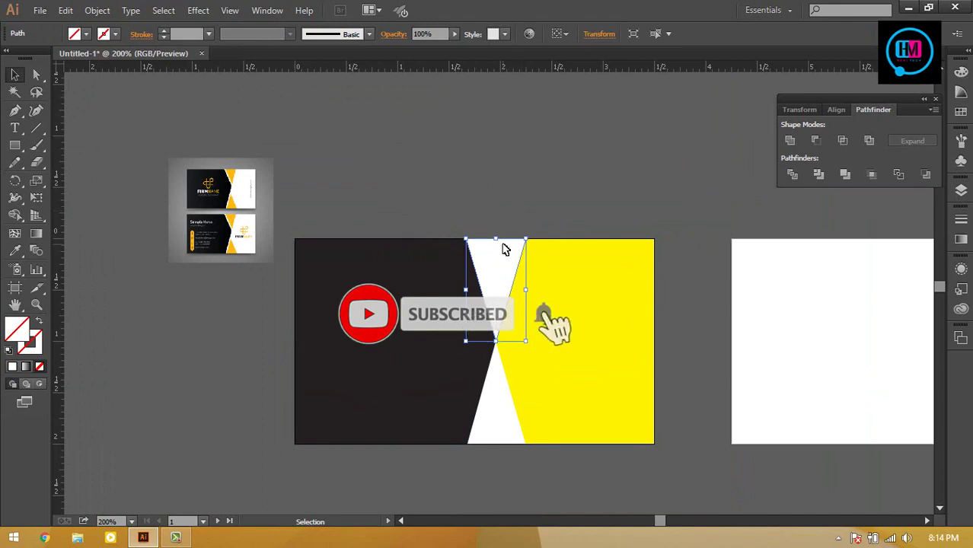
Fill the top notch triangle with a green swatch.
left_click(86, 33)
left_click(87, 59)
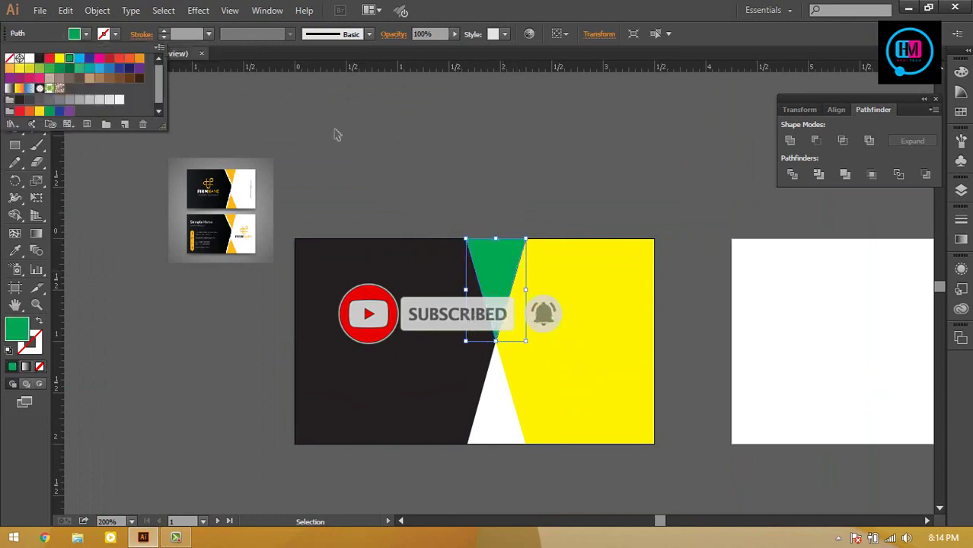
left_click(336, 137)
Reflect a horizontal copy of the green triangle and drag it into the bottom notch.
left_click(500, 254)
right_click(509, 249)
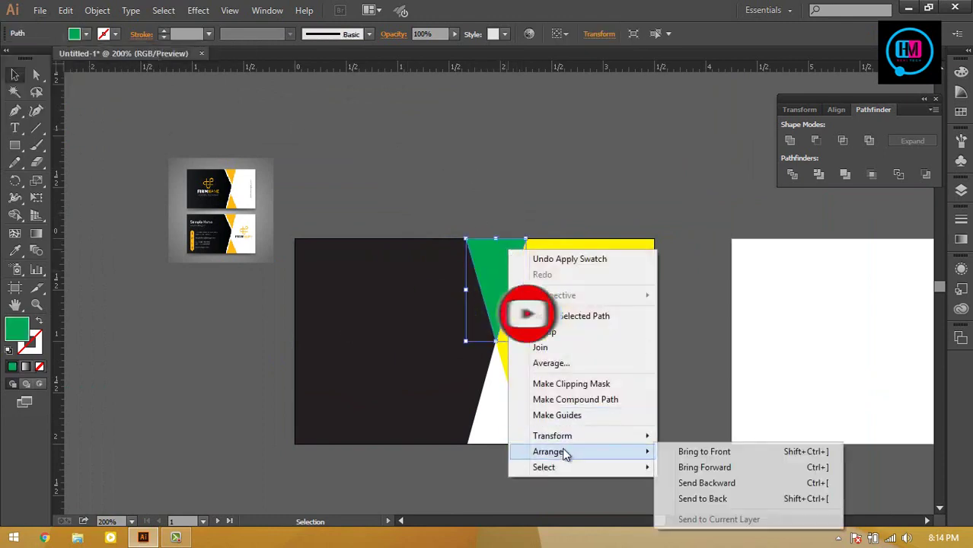
left_click(693, 364)
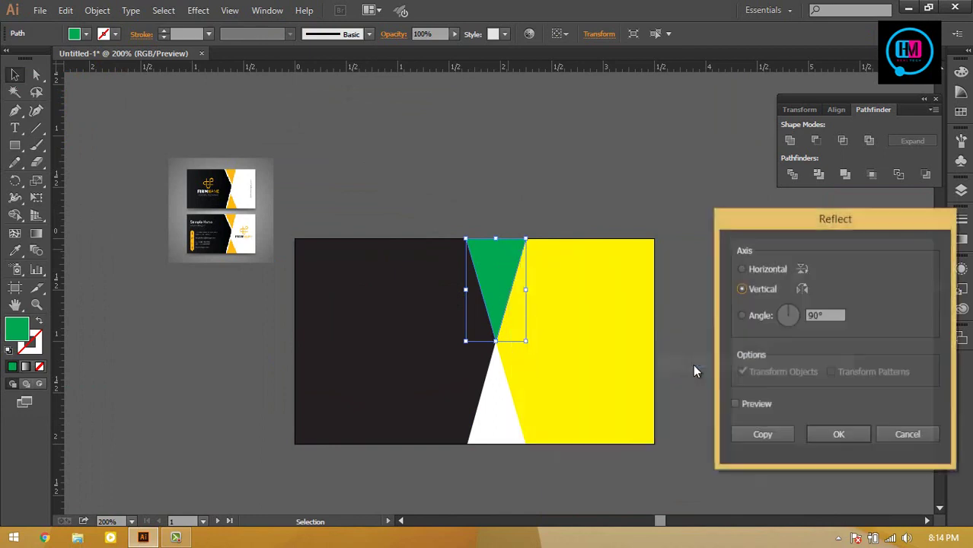
left_click(745, 271)
left_click(763, 435)
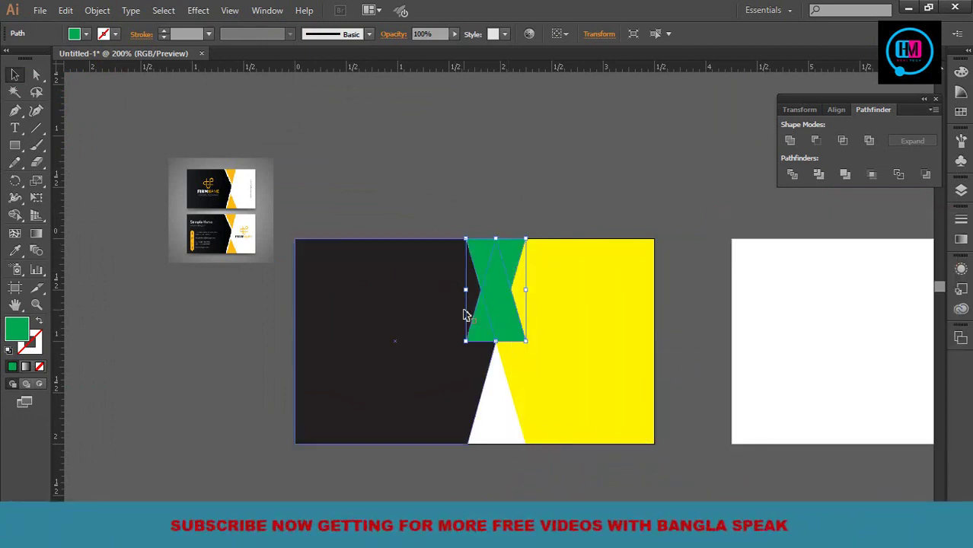
left_click_drag(468, 315, 499, 418)
left_click(497, 305)
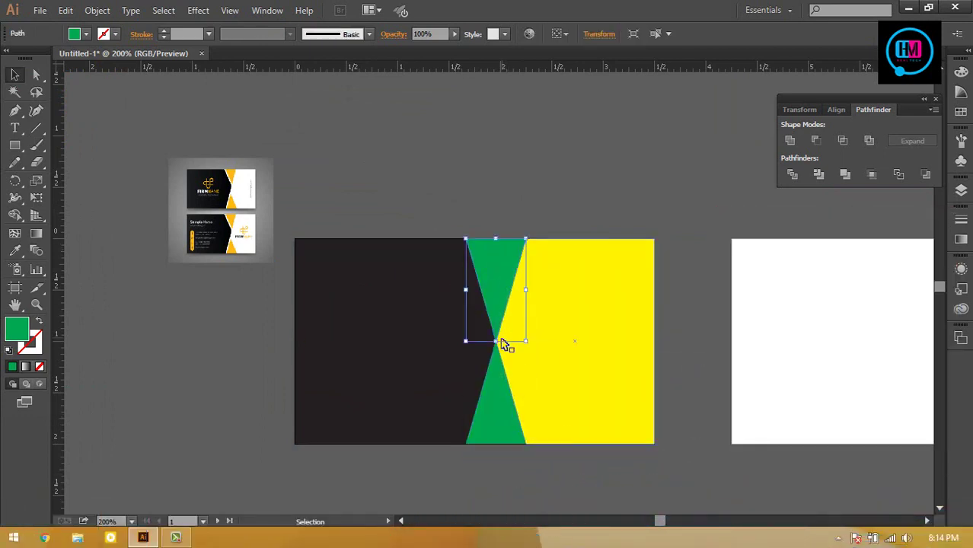
left_click(500, 384, "shift")
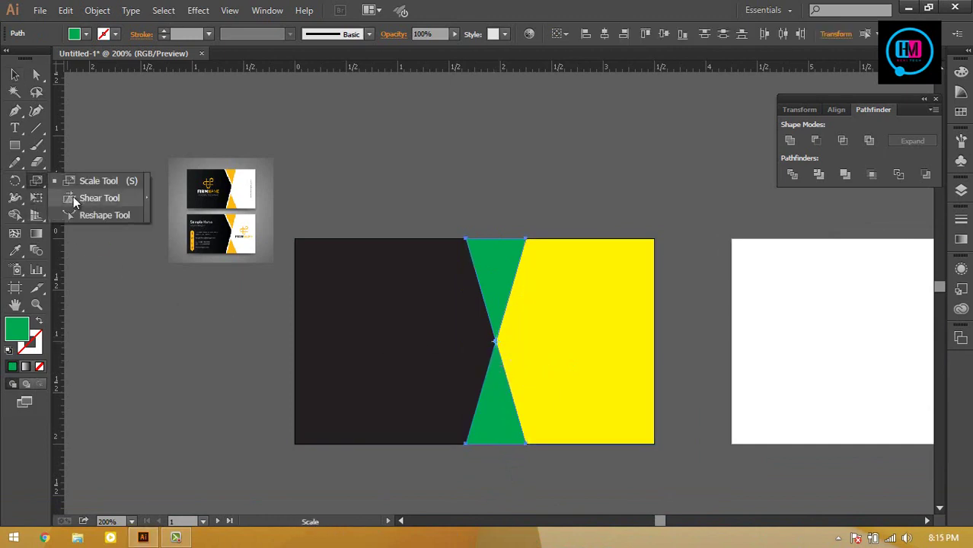
Try shearing and scaling the top green triangle, then undo the resize.
left_click_drag(36, 183, 95, 198)
left_click(98, 180)
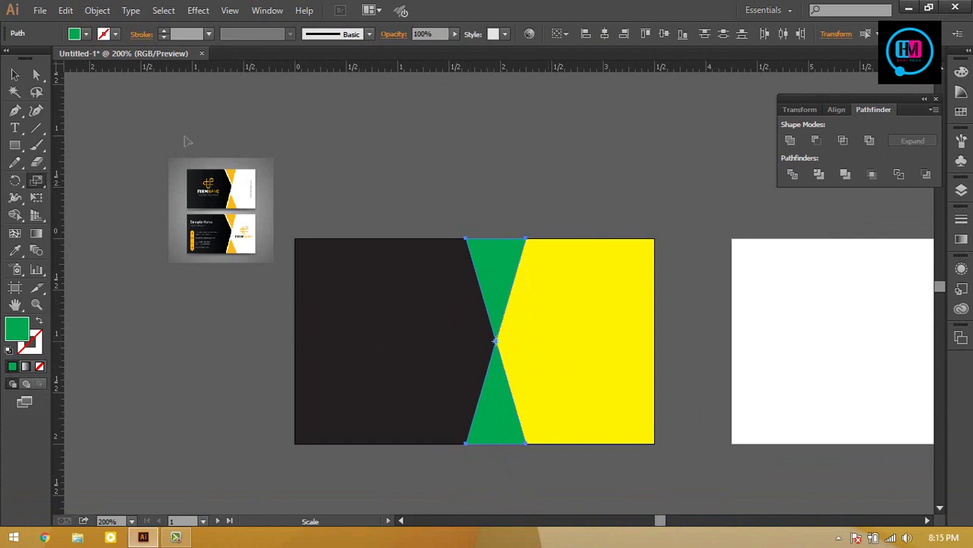
key("v")
left_click(503, 320)
left_click_drag(496, 341, 501, 321)
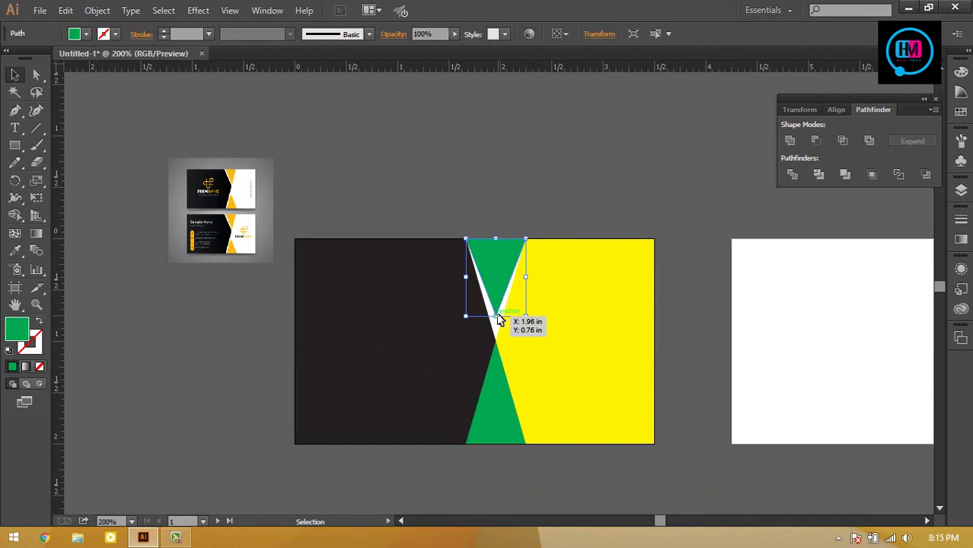
key("ctrl+z")
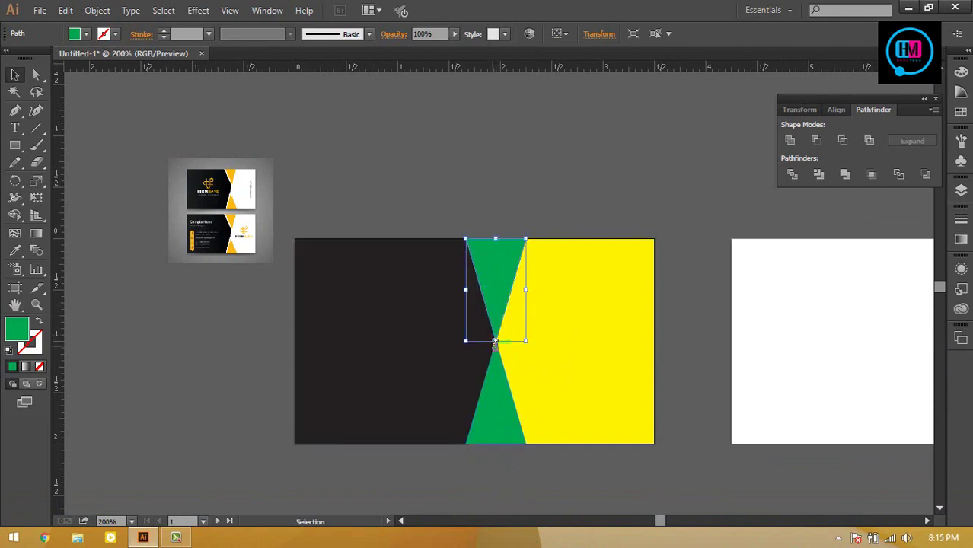
Slide the top triangle's corner along the top edge and arrow-nudge its tip into place.
key("a")
key("ctrl+plus")
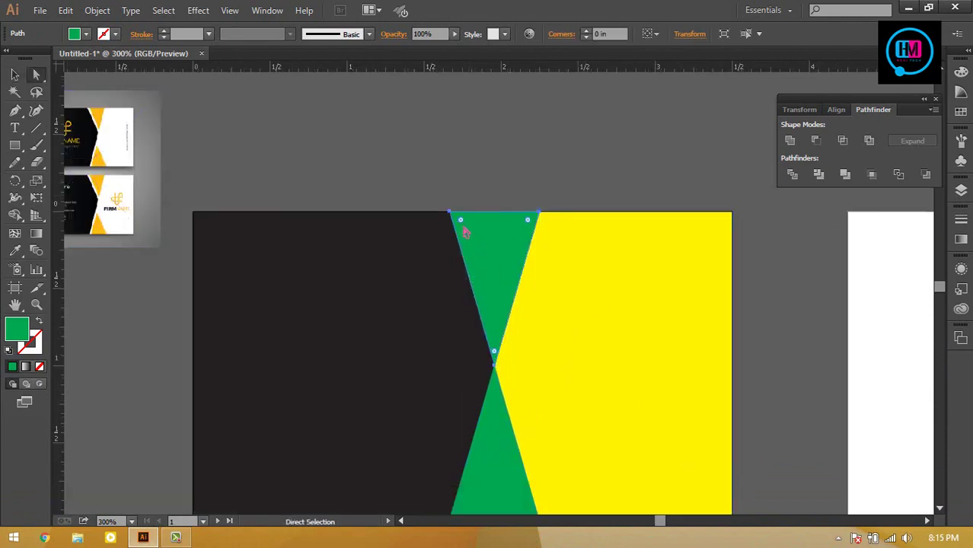
left_click(451, 214)
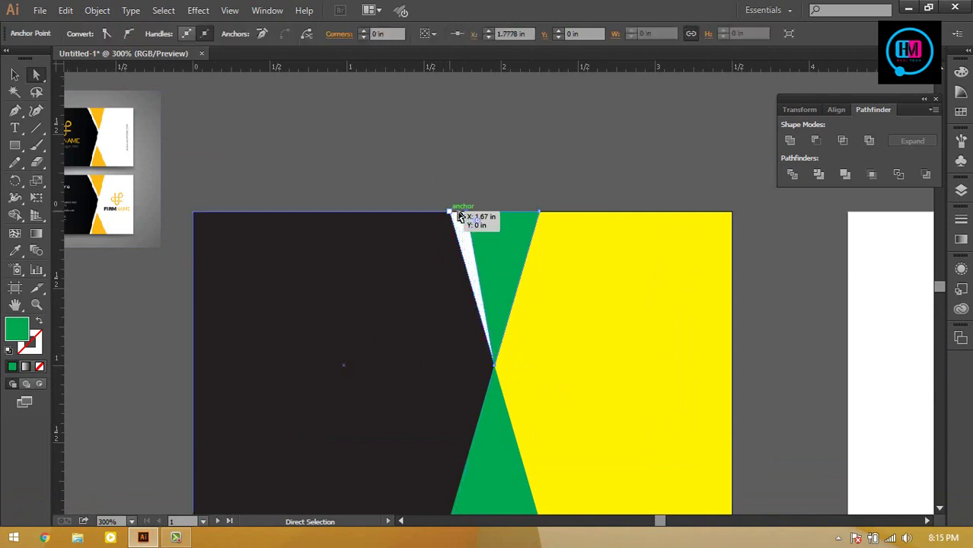
left_click_drag(459, 217, 466, 213)
left_click(495, 370)
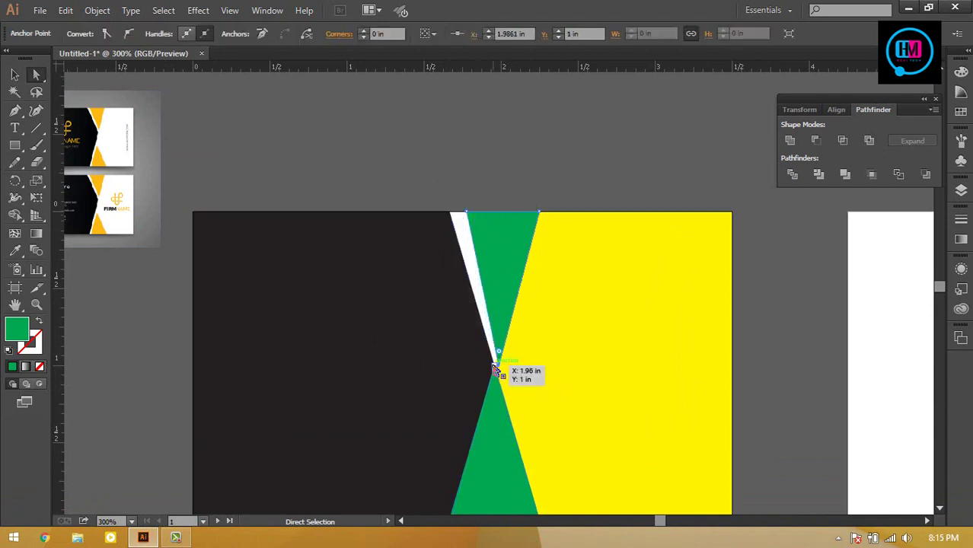
key("Left")
key("Left")
key("Left")
key("Up")
key("Up")
key("Up")
key("Up")
key("Up")
key("Up")
key("Up")
key("Up")
key("Up")
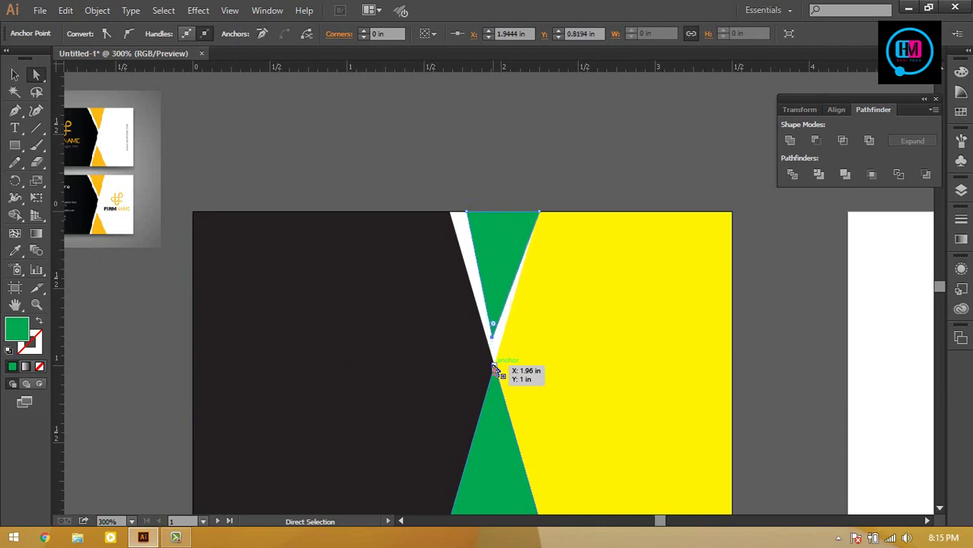
key("Right")
key("Right")
key("Right")
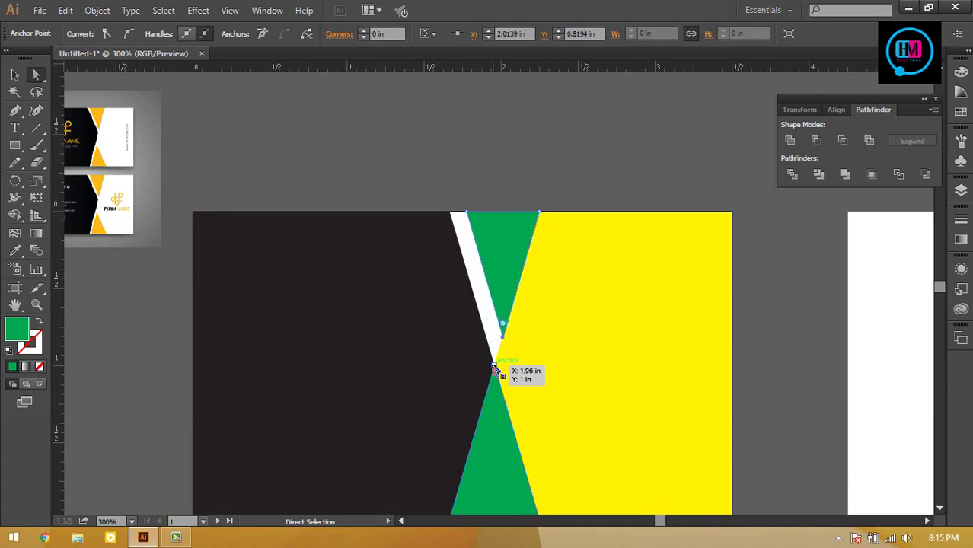
key("Left")
key("Left")
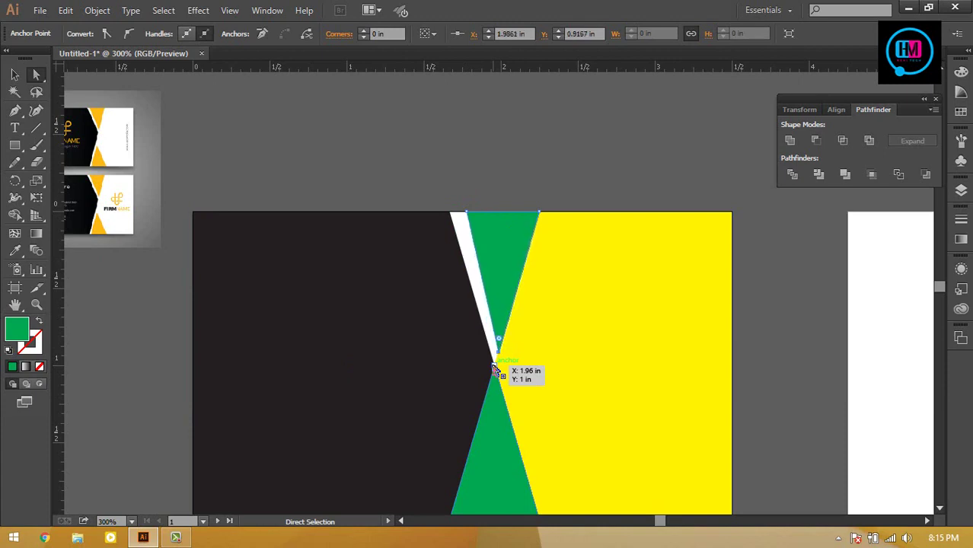
left_click(602, 163)
key("ctrl+minus")
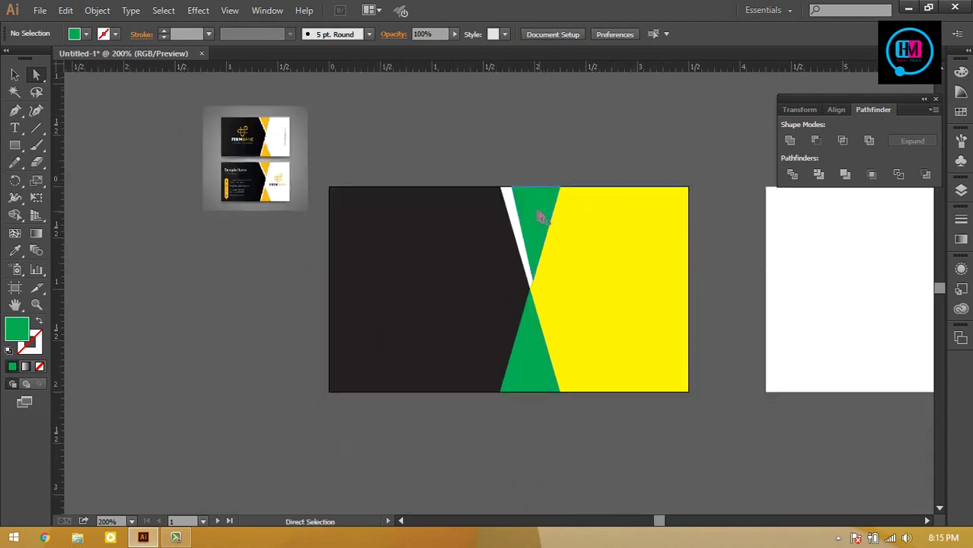
Select the lower green triangle and move it upward.
left_click(540, 217)
key("ctrl+plus")
scroll(564, 267, "up", 2)
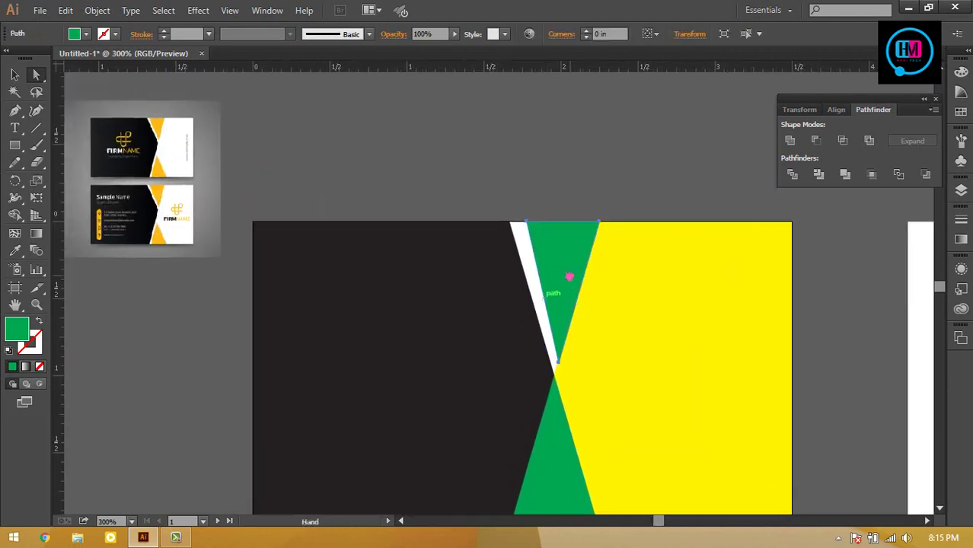
left_click(525, 229)
left_click_drag(564, 197, 556, 154)
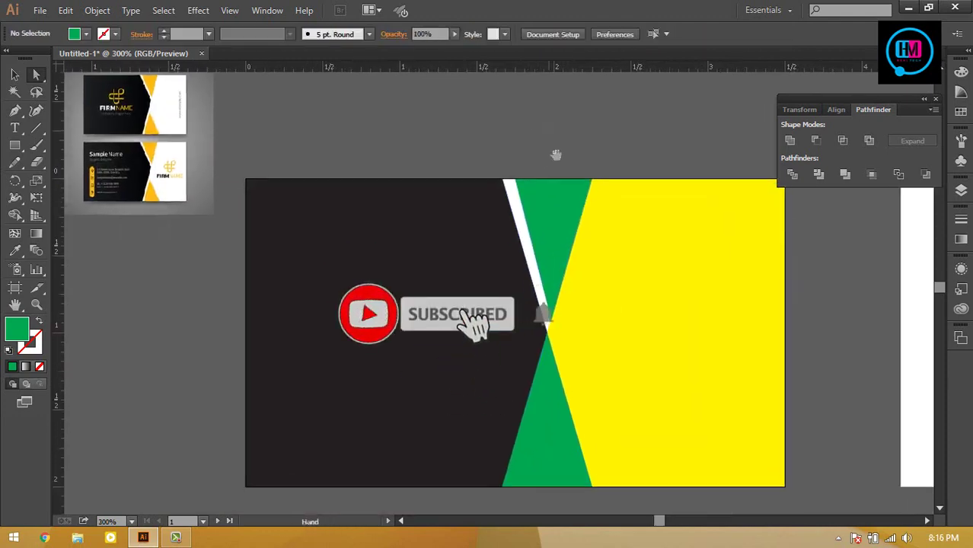
left_click(560, 460)
left_click_drag(561, 460, 564, 409)
Rotate the lower triangle to point upward and nudge it left into final position.
key("v")
mouse_move(517, 353)
left_mouse_down()
mouse_move(467, 502)
mouse_move(639, 469)
left_mouse_up()
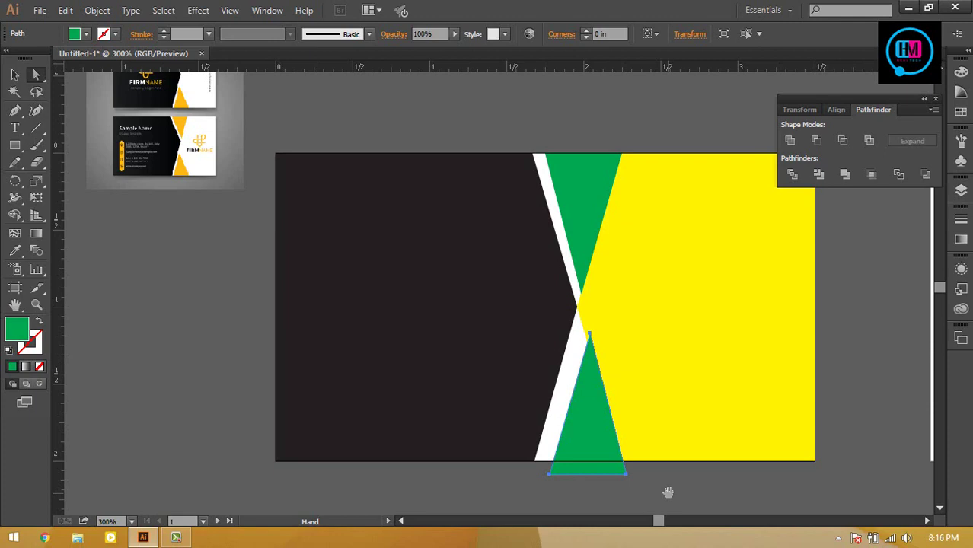
left_click_drag(591, 437, 573, 429)
key("ctrl+=")
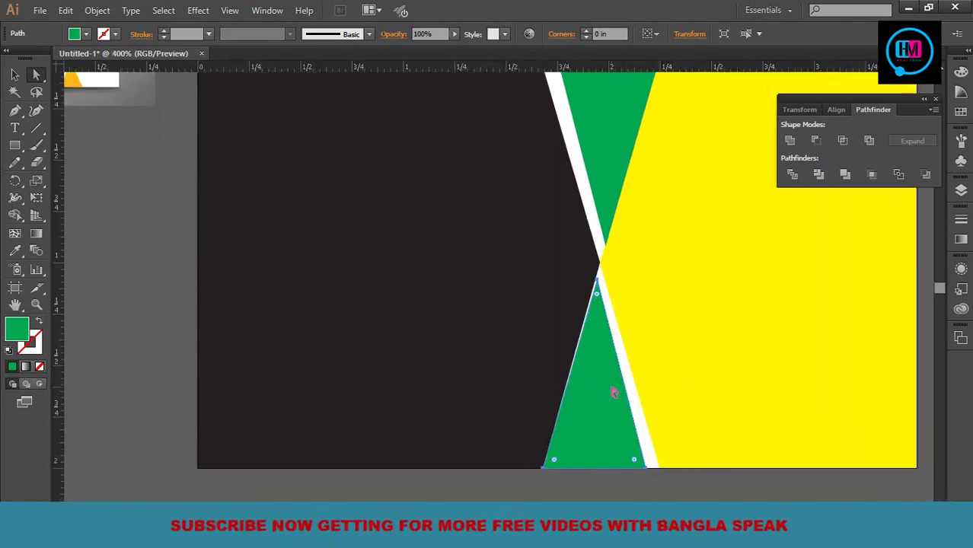
key("Left")
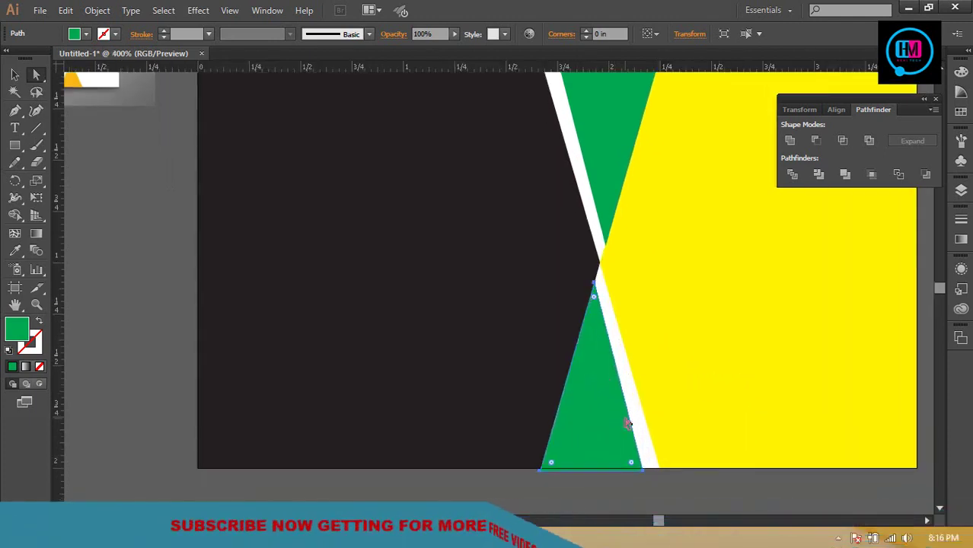
key("ctrl+minus")
key("ctrl+minus")
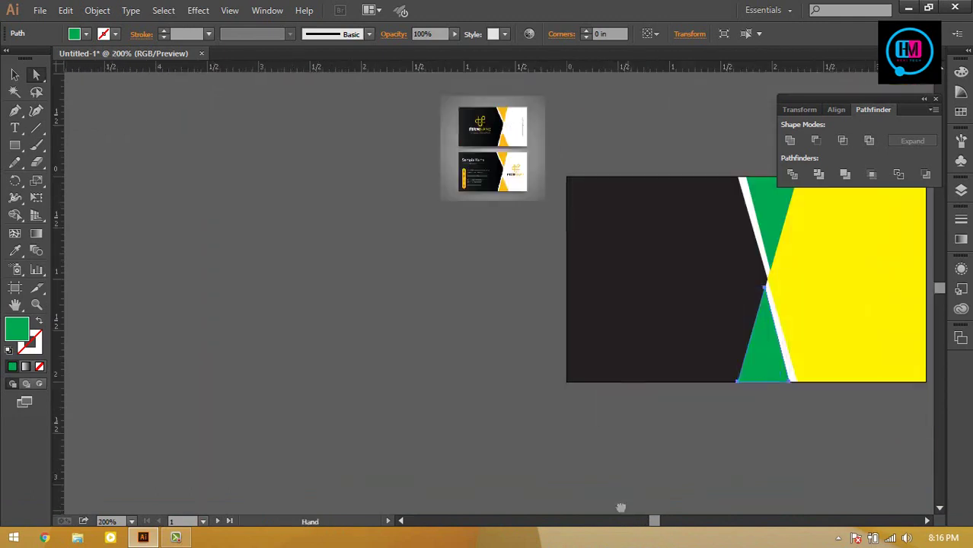
left_click_drag(635, 346, 434, 366)
key("ctrl+=")
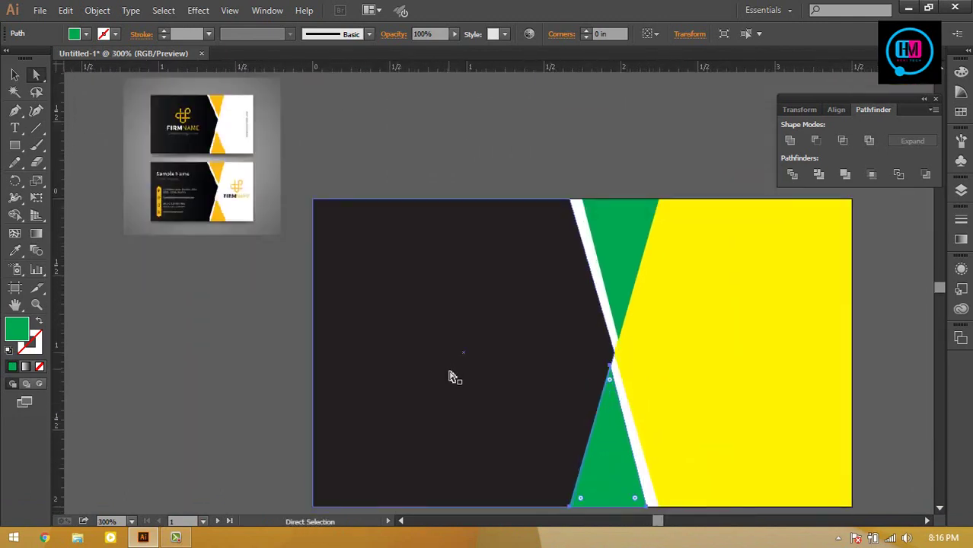
Change the right-hand yellow panel's fill to white.
left_click(452, 378)
left_click(721, 333)
left_click(86, 33)
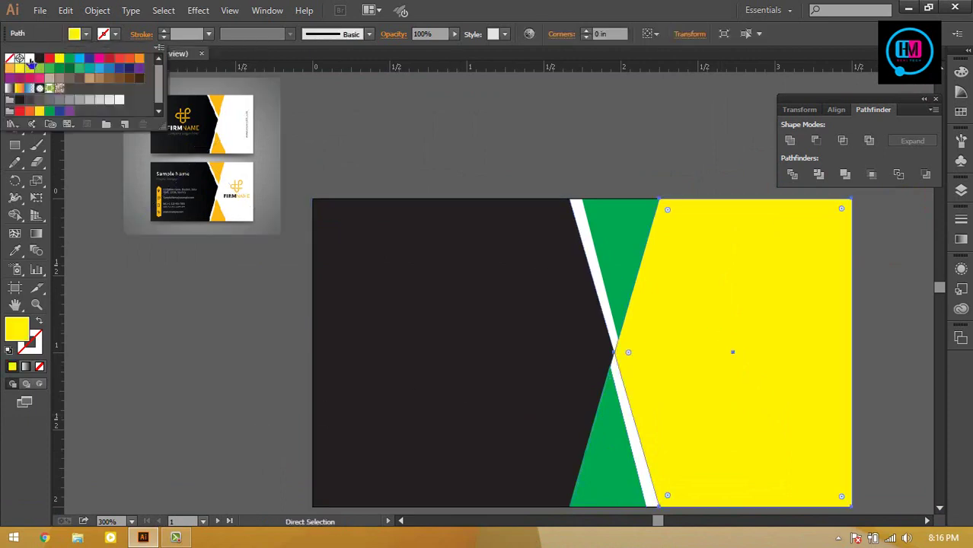
left_click(30, 60)
left_click_drag(453, 159, 463, 137)
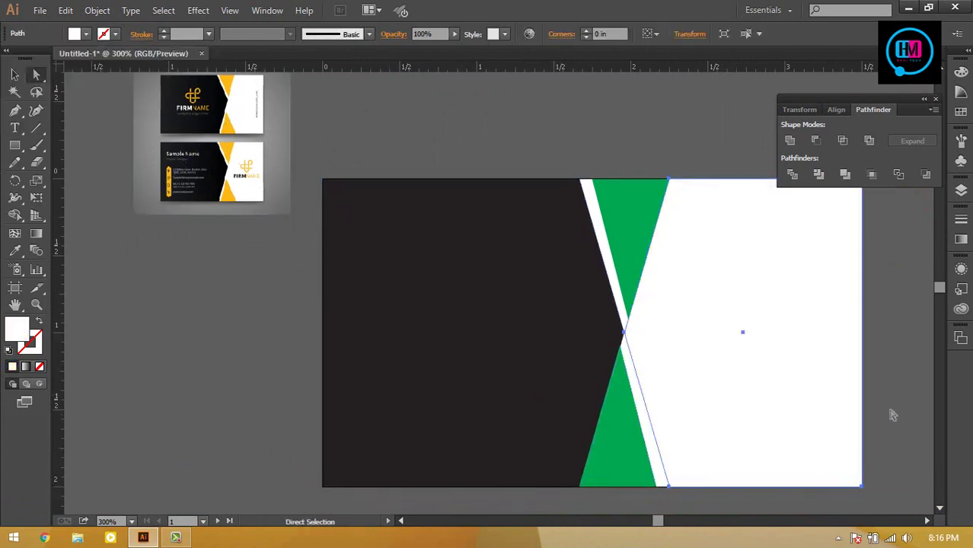
Eyedrop the reference card's golden yellow onto both green triangles, then show the guides.
left_click(656, 470)
key("i")
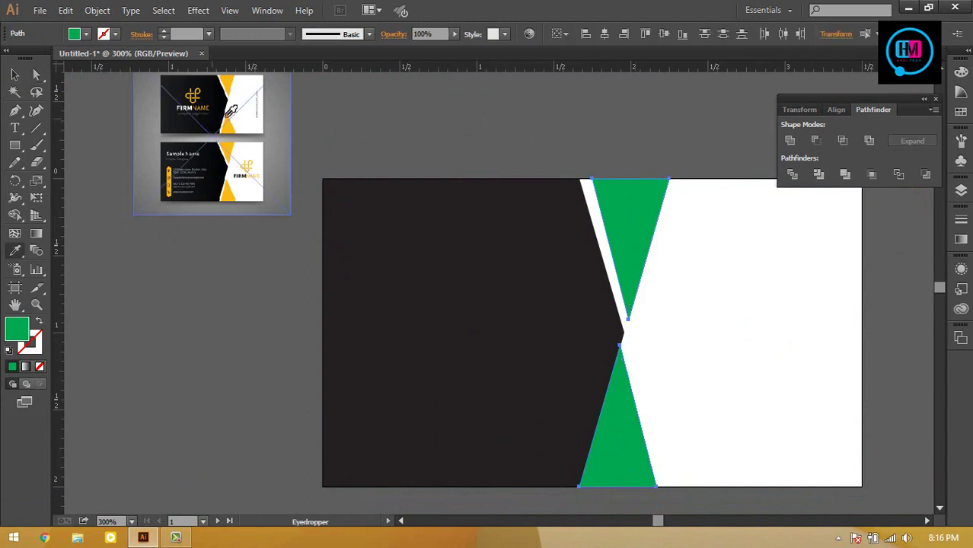
left_click(226, 115)
key("v")
left_click(164, 283)
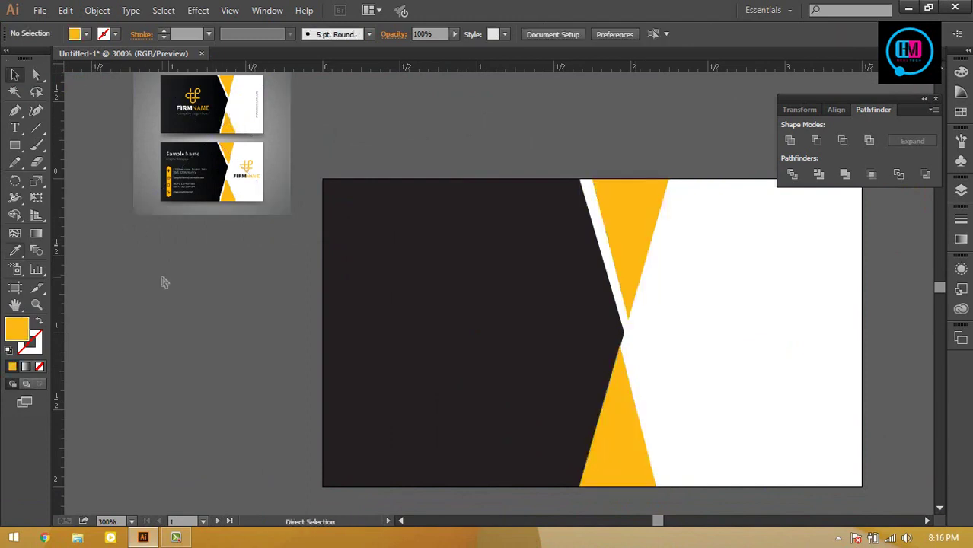
key("ctrl+equal")
key("ctrl+minus")
key("ctrl+semicolon")
scroll(252, 299, "up", 1)
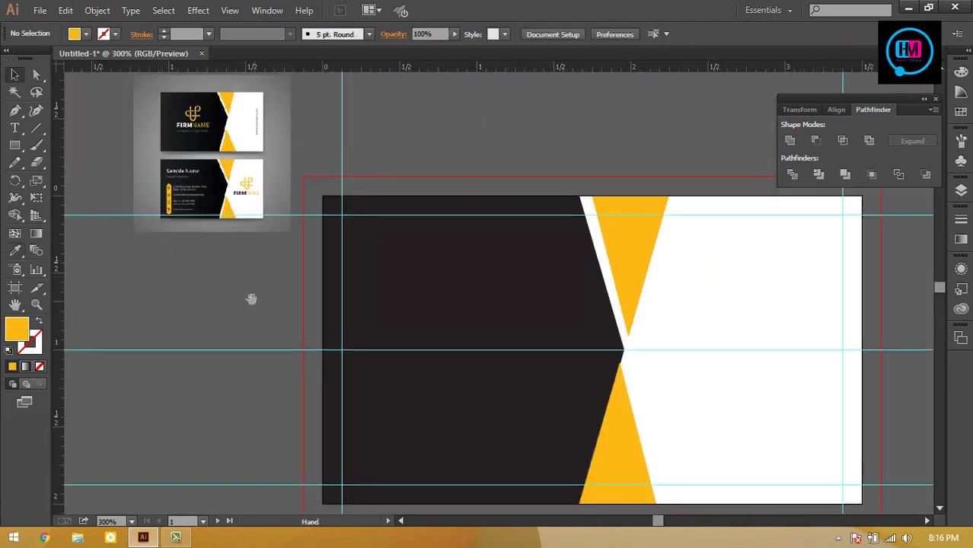
Draw a yellow circle on the dark side and a star sized inside it.
key("t")
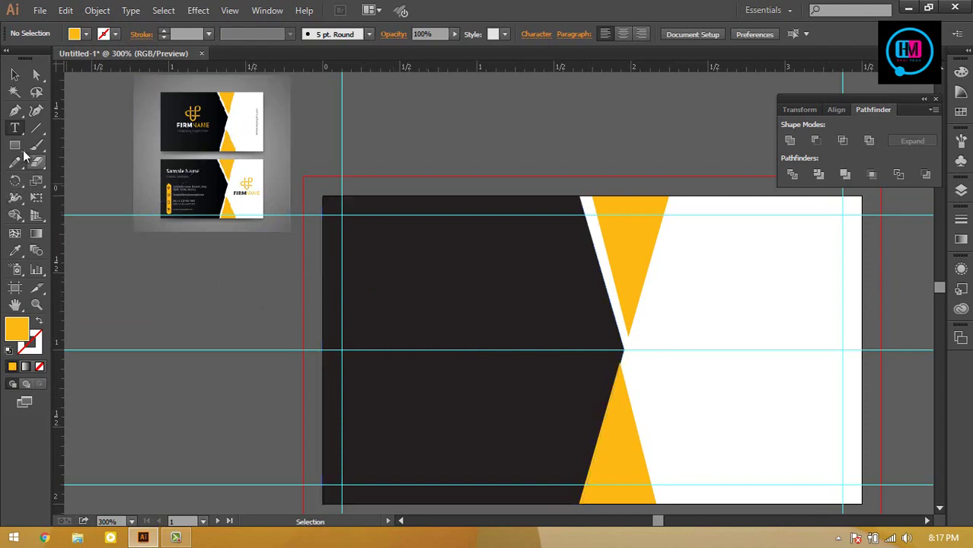
left_click_drag(14, 145, 61, 178)
left_click_drag(438, 286, 489, 336)
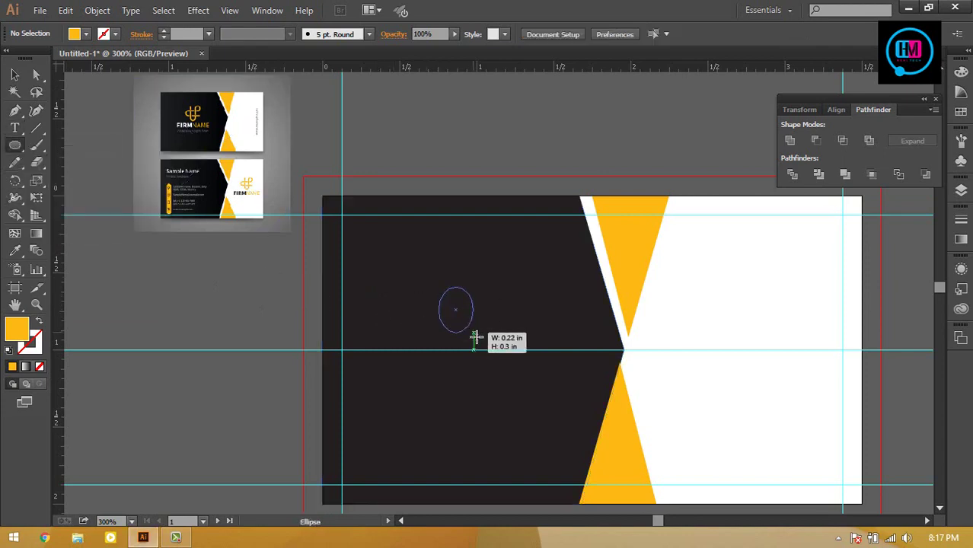
left_click_drag(14, 145, 74, 213)
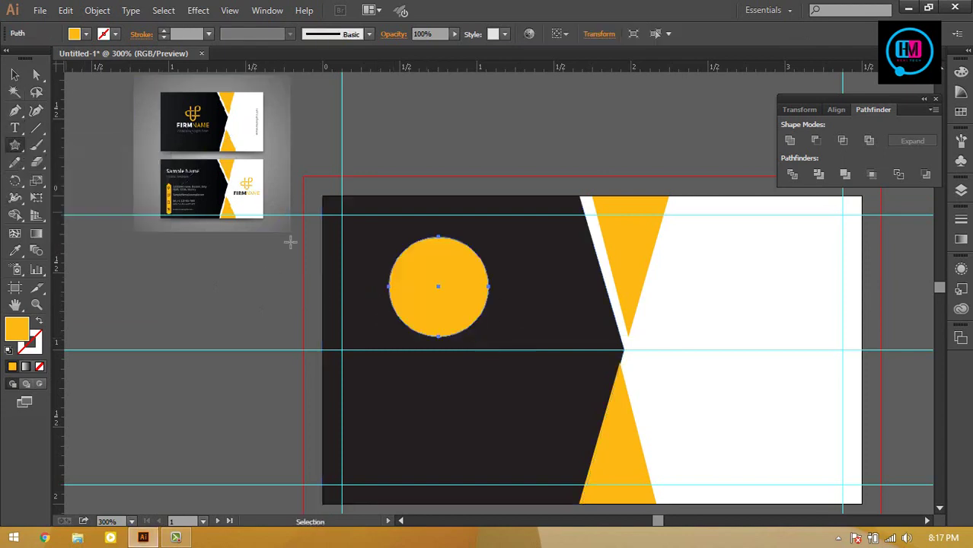
left_click_drag(441, 290, 457, 320)
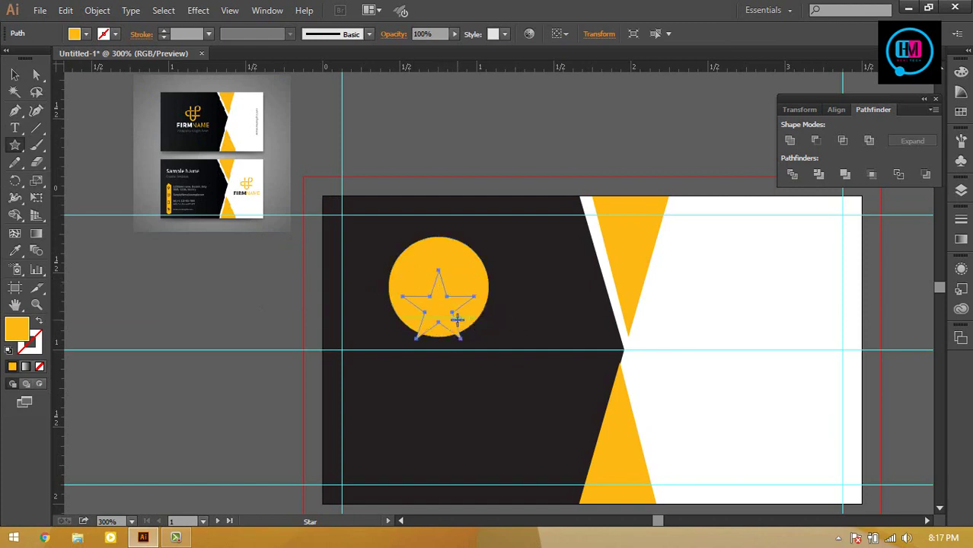
left_click_drag(457, 320, 463, 326)
Fill the star black and select the circle and star together.
key("v")
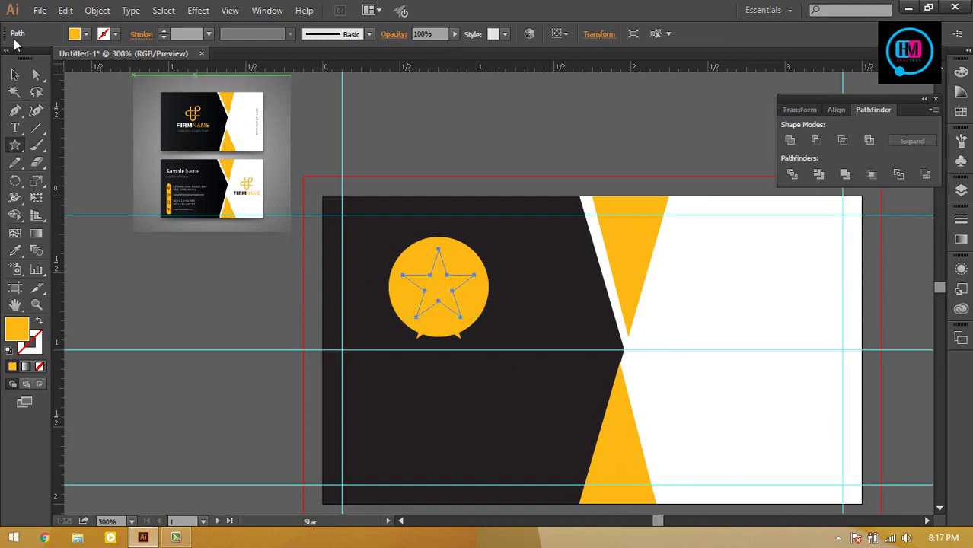
left_click(86, 34)
left_click(35, 53)
left_click(14, 74)
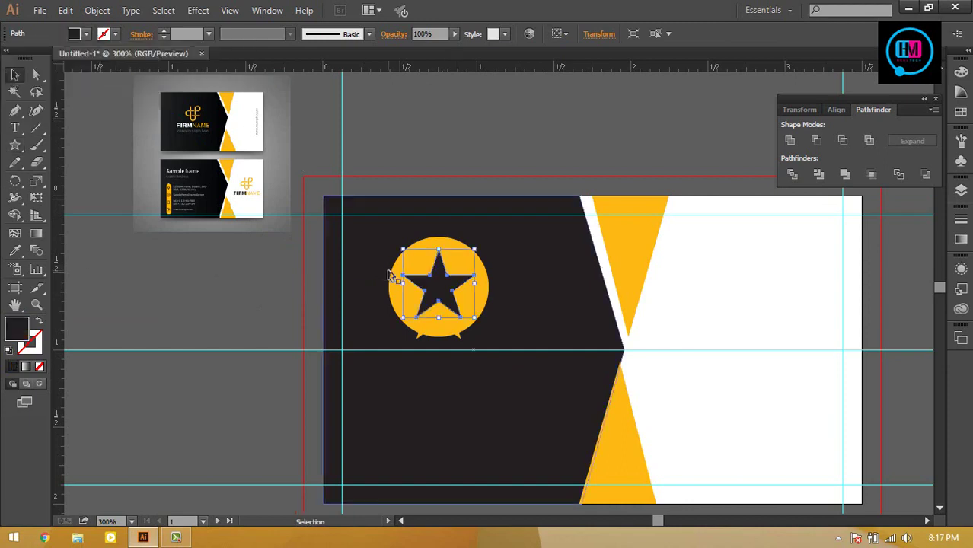
left_click(408, 284)
left_click(515, 278)
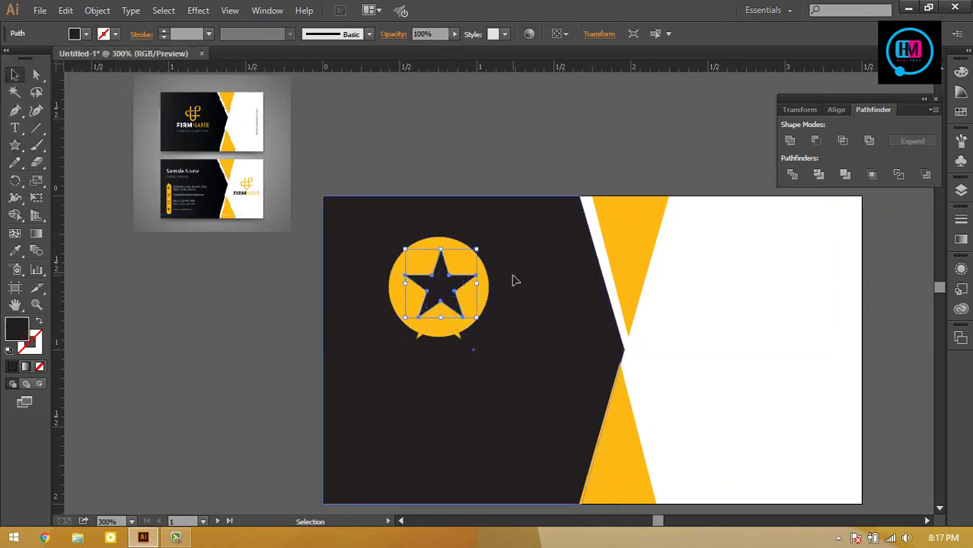
left_click(387, 91)
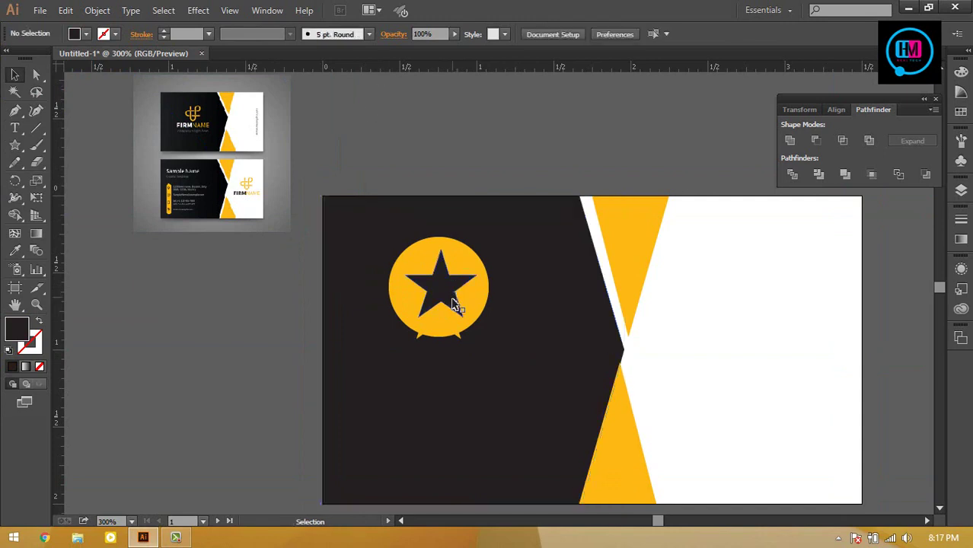
left_click(454, 305)
left_click_drag(385, 230, 486, 341)
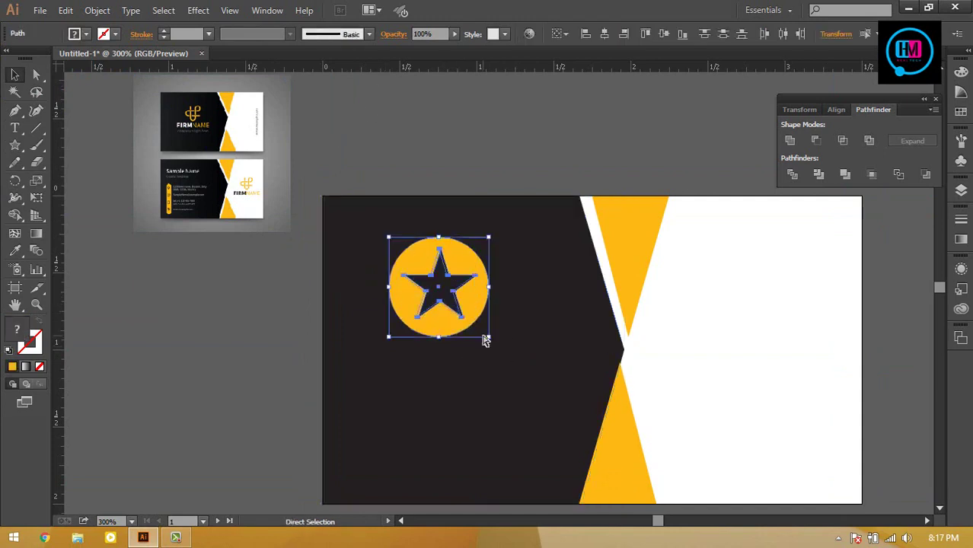
Type a 'LOGO HERE' title below the star emblem.
left_click(469, 374)
key("t")
left_click(383, 379)
type("Logo Here")
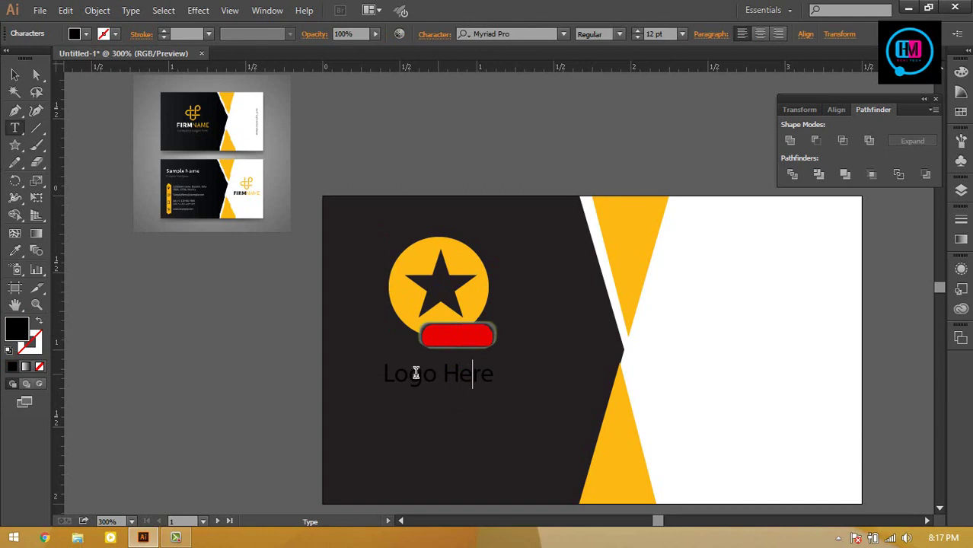
double_click(413, 374)
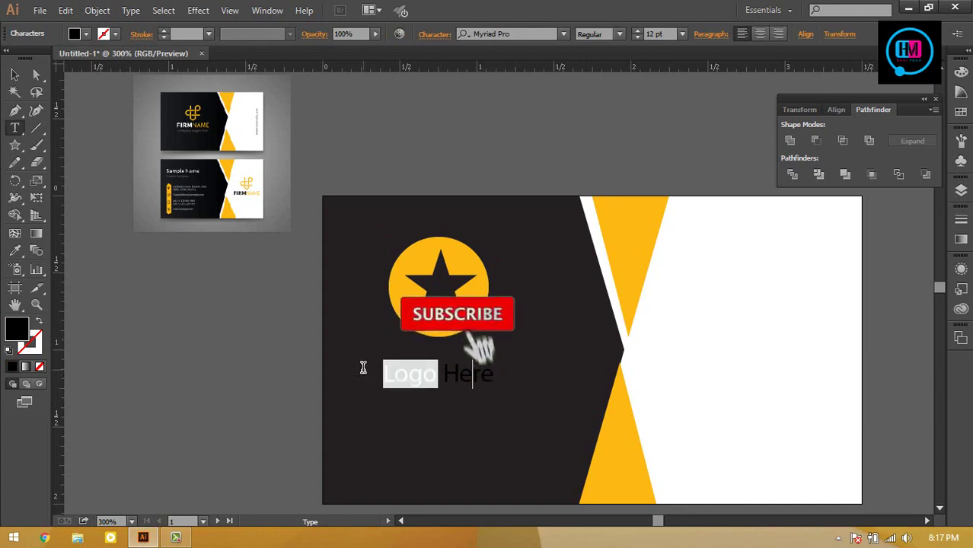
type("LOGO")
double_click(488, 375)
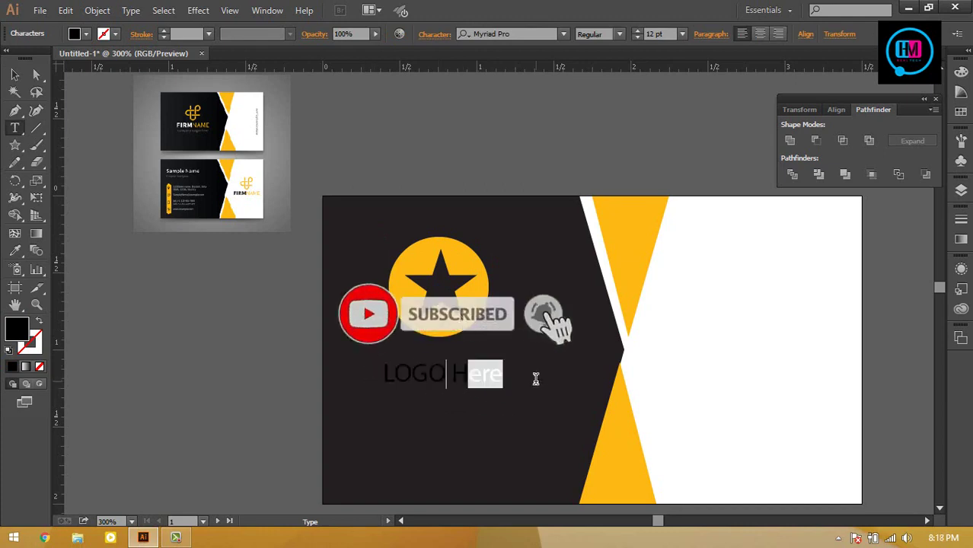
type("HERE")
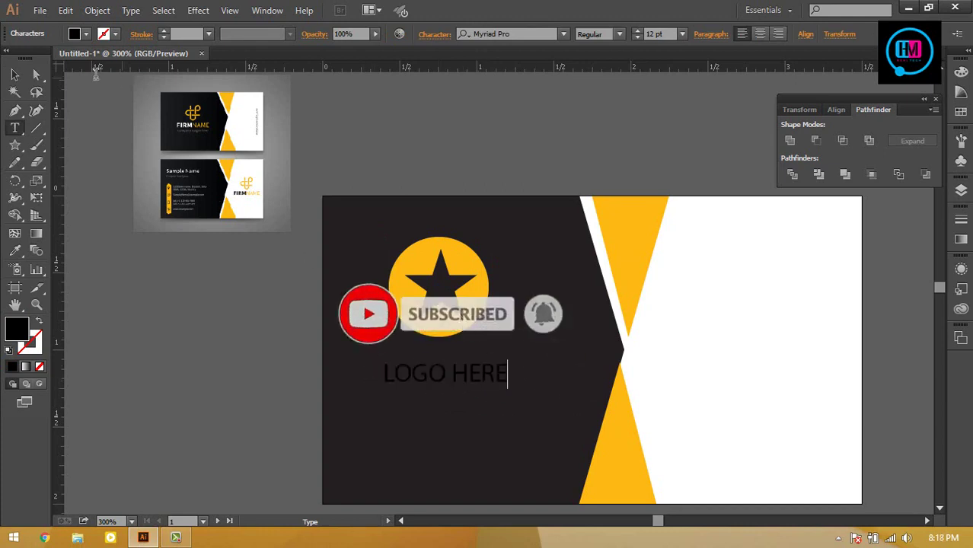
Duplicate the title as a 'Subtitle Here' line set to 10 pt.
mouse_move(465, 375)
left_mouse_down()
mouse_move(465, 358)
mouse_move(467, 394)
left_mouse_up()
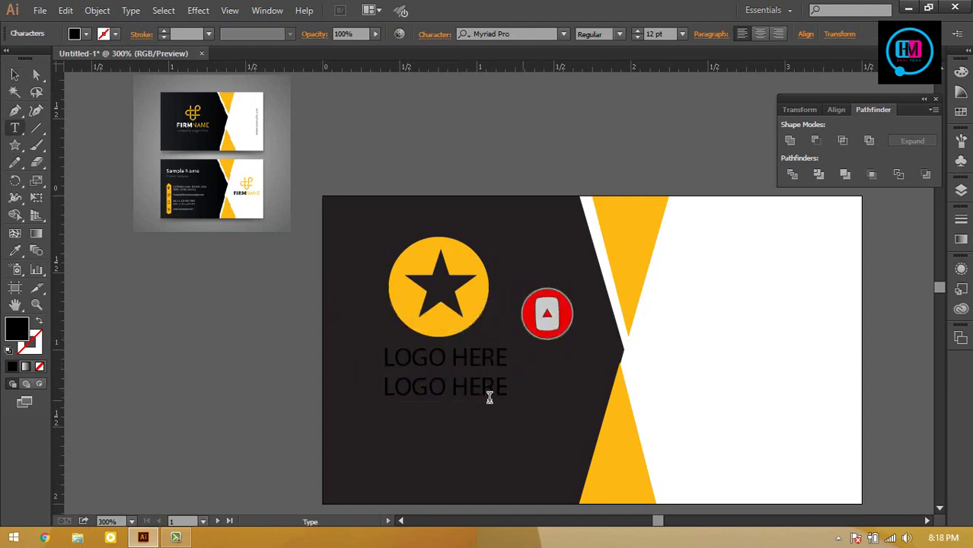
triple_click(490, 396)
type("Subtitle Here")
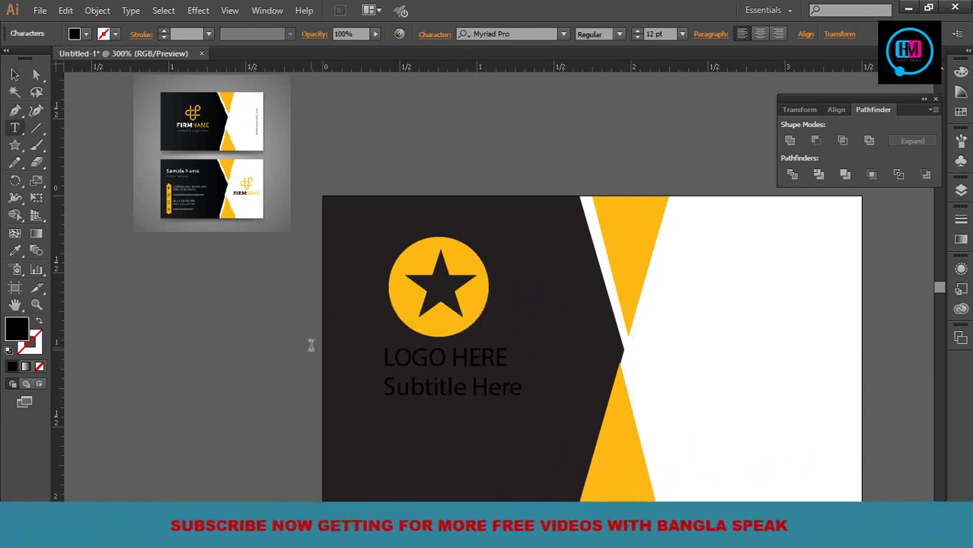
key("ctrl+a")
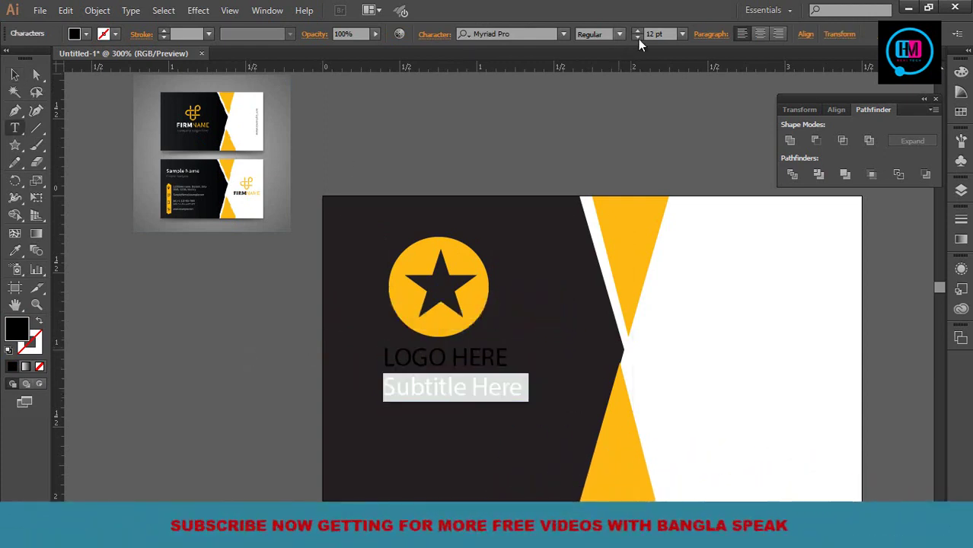
left_click(637, 37)
key("Return")
Set LOGO HERE to Bold and select both text lines.
left_click(560, 34)
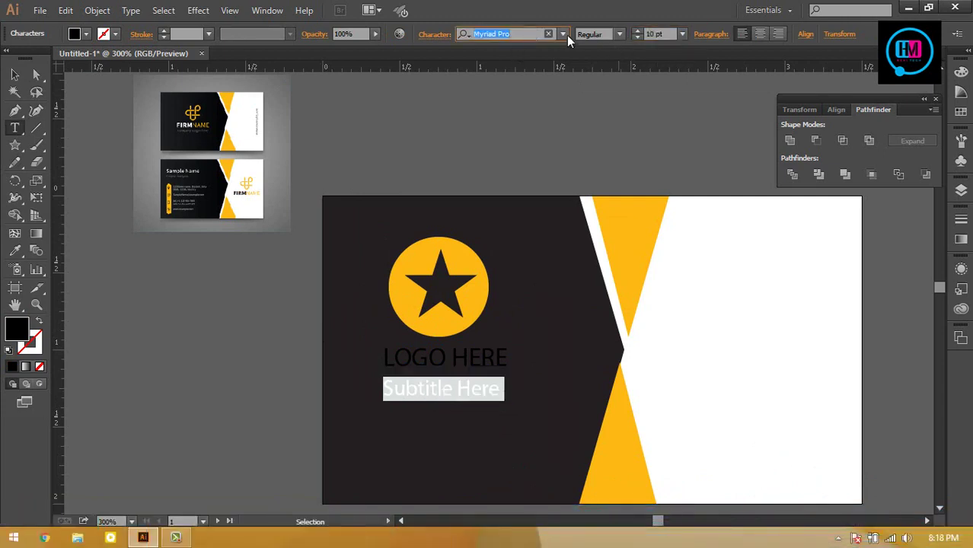
left_click(621, 34)
left_click(507, 352)
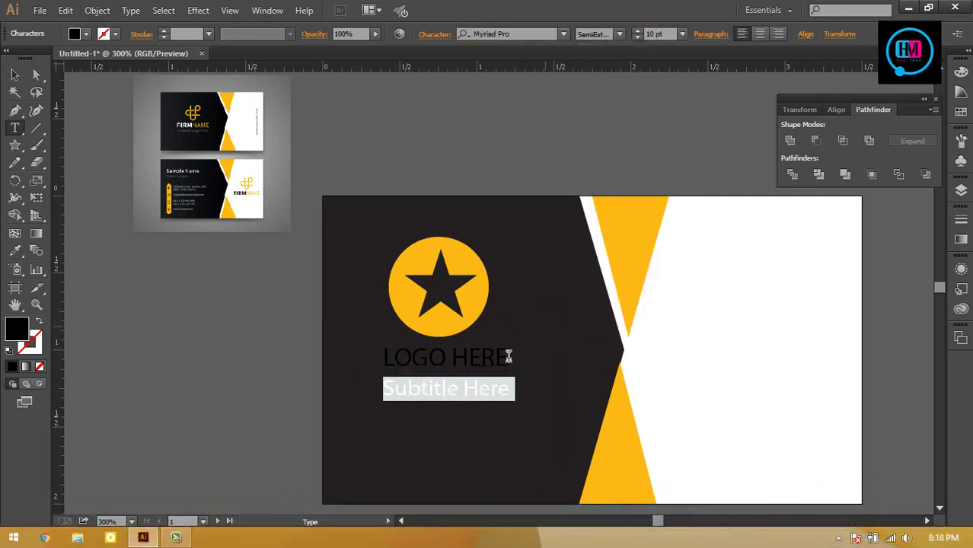
left_click(15, 74)
left_click(445, 358)
left_click(620, 35)
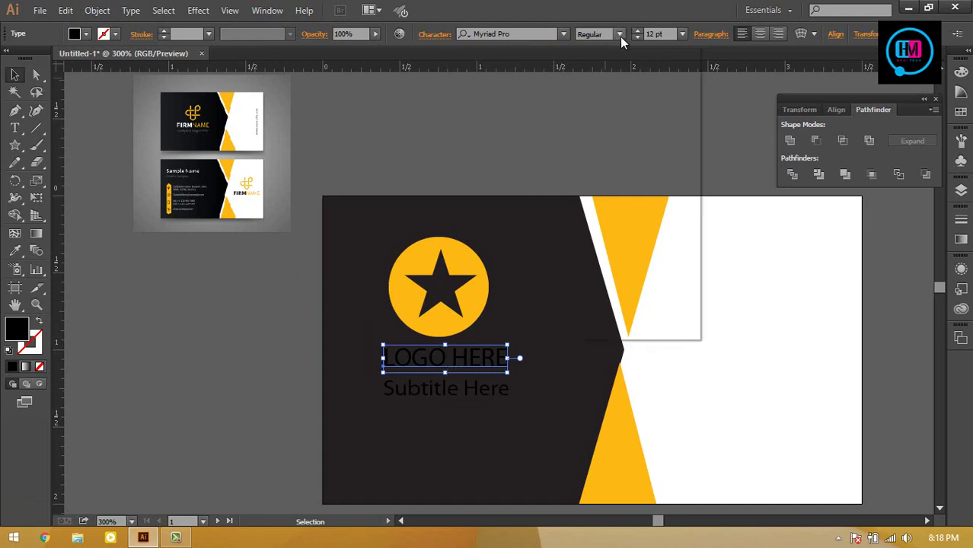
left_click(609, 273)
scroll(483, 358, "up", 1)
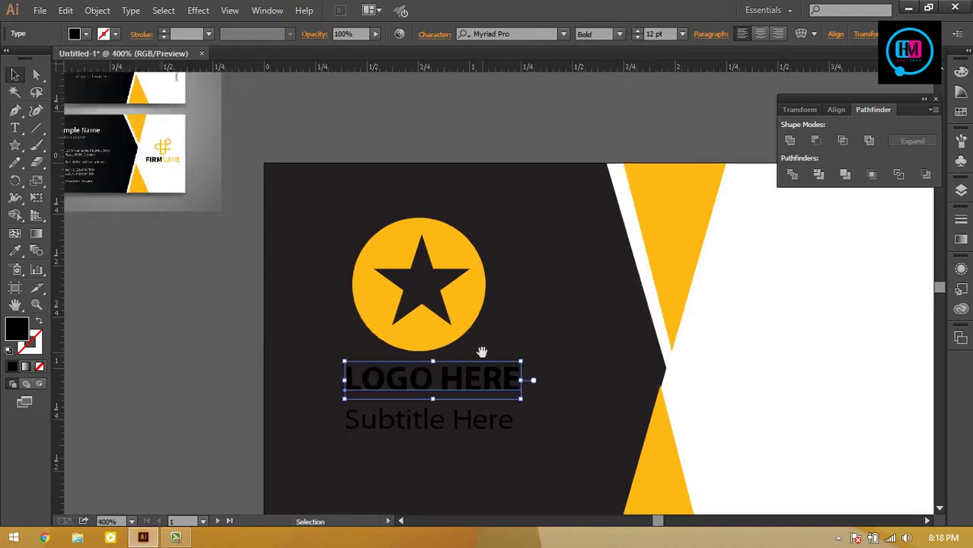
scroll(472, 354, "up", 1)
left_click(450, 365)
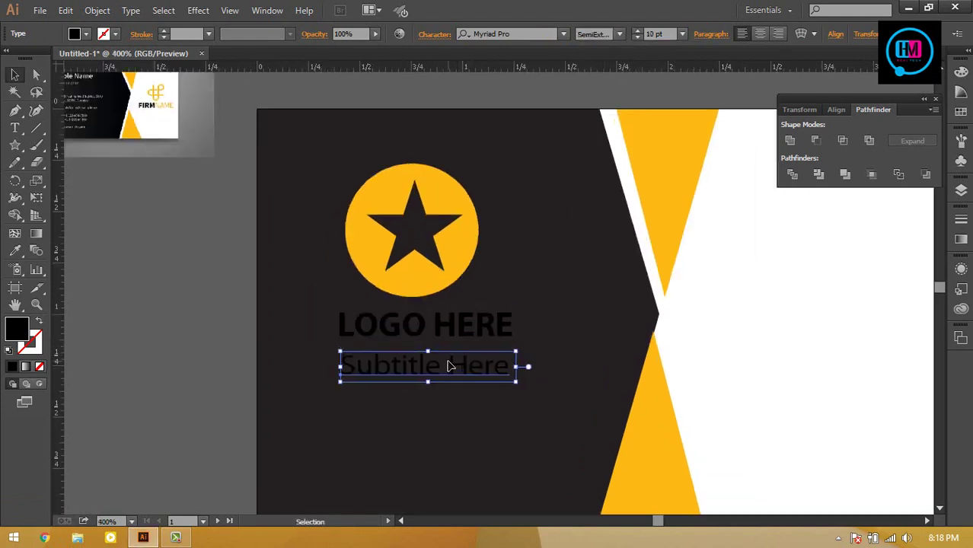
left_click(461, 329, "shift")
Make both logo text lines white and shift the logo group down slightly.
left_click(74, 34)
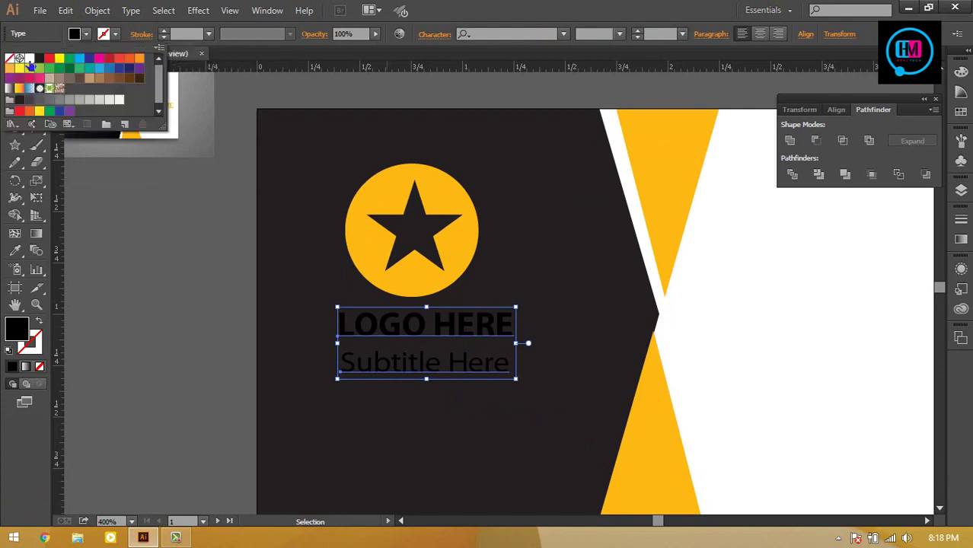
left_click(29, 59)
key("Escape")
key("ctrl+minus")
key("ctrl+minus")
key("ctrl+minus")
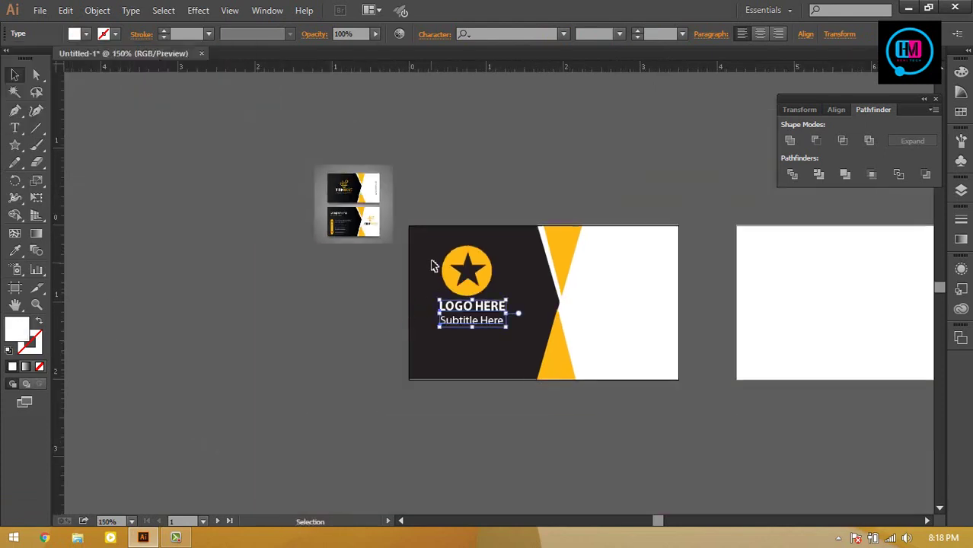
key("ctrl+plus")
left_click(441, 269)
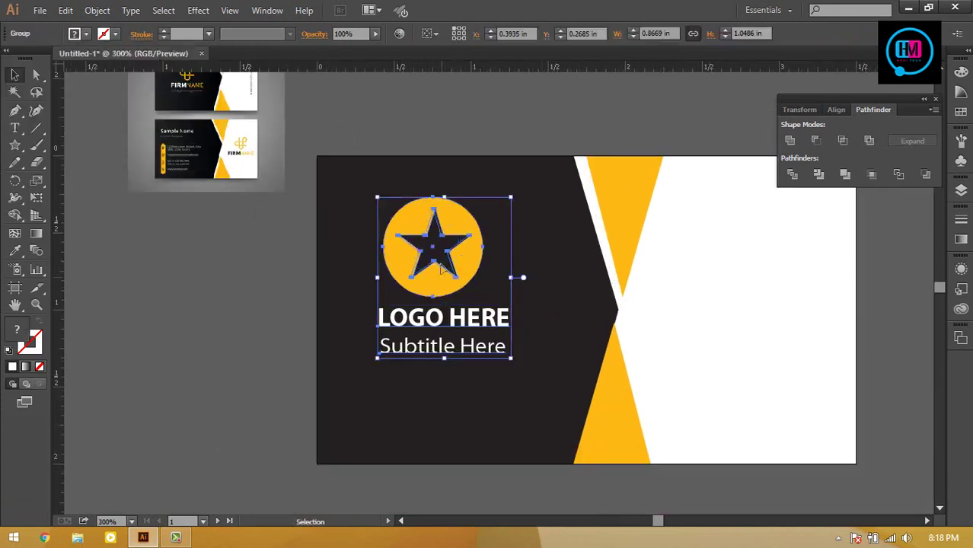
left_click_drag(441, 269, 446, 296)
Nudge the lower golden triangle right, leaving a thin white stripe beside the black block.
left_click(477, 478)
key("ctrl+minus")
left_click_drag(477, 478, 268, 416)
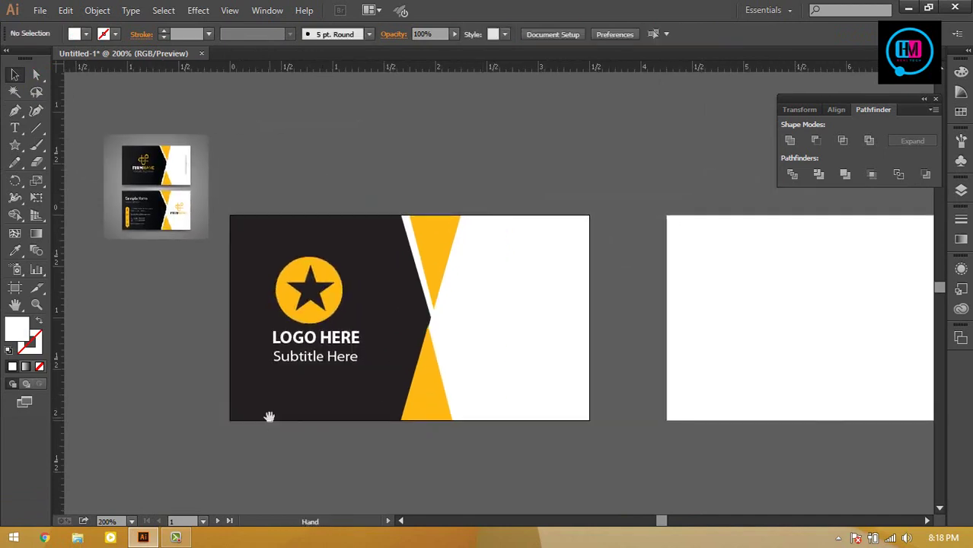
key("ctrl+plus")
scroll(760, 304, "left", 3)
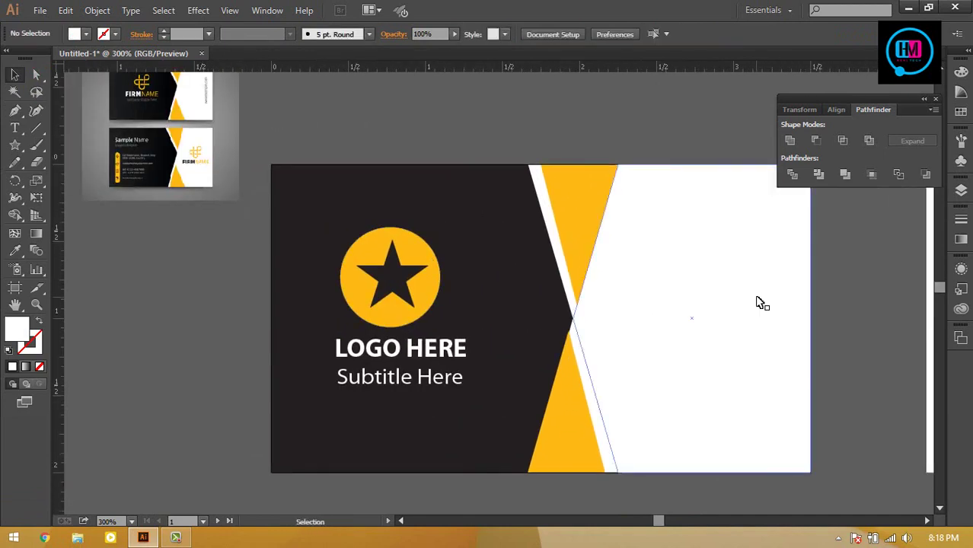
left_click_drag(661, 287, 657, 289)
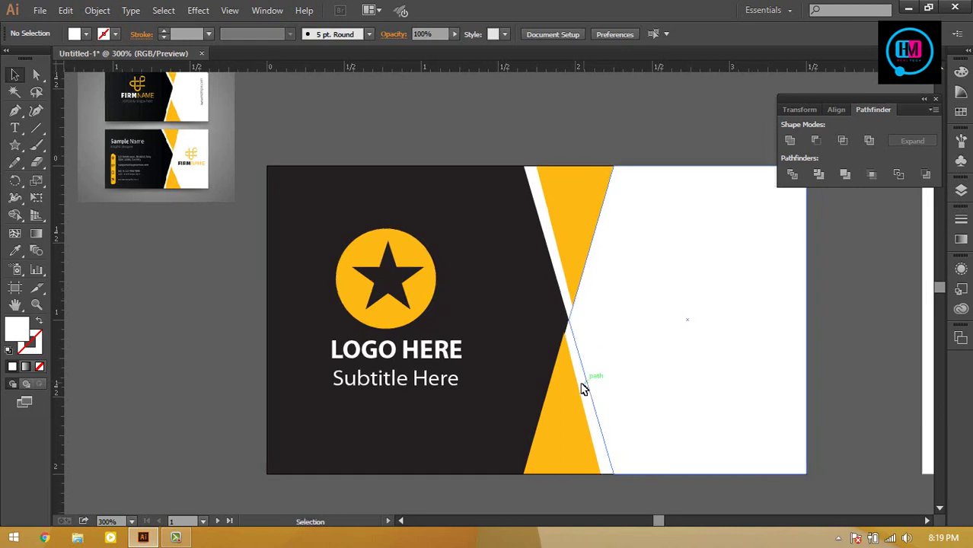
left_click(571, 397)
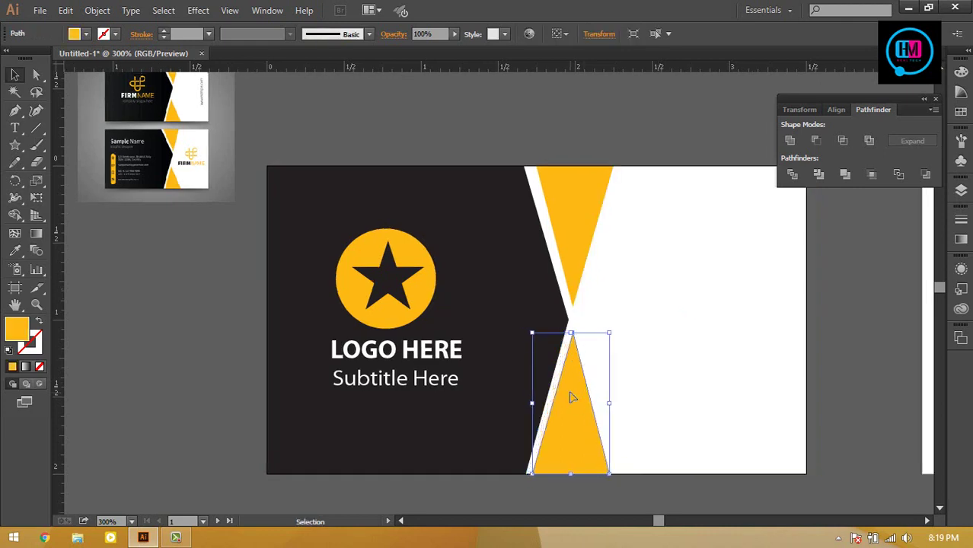
key("Right")
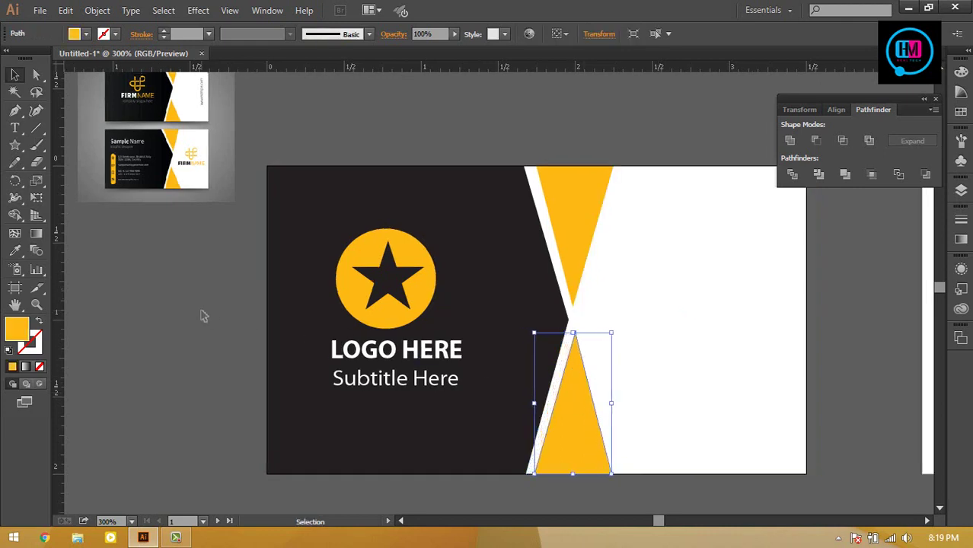
left_click(190, 333)
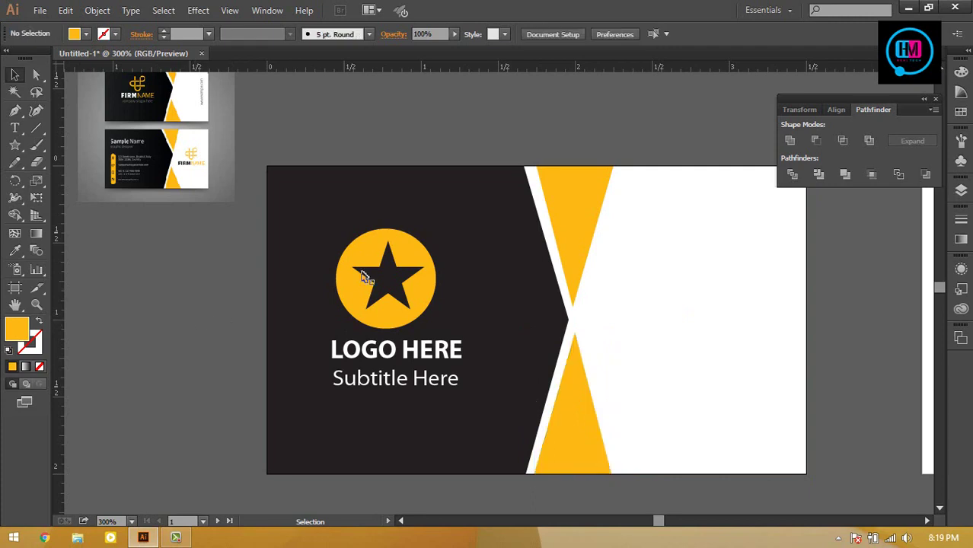
key("ctrl+minus")
Unlock all objects, temporarily delete the logo, and select the card's background shapes.
left_click(97, 11)
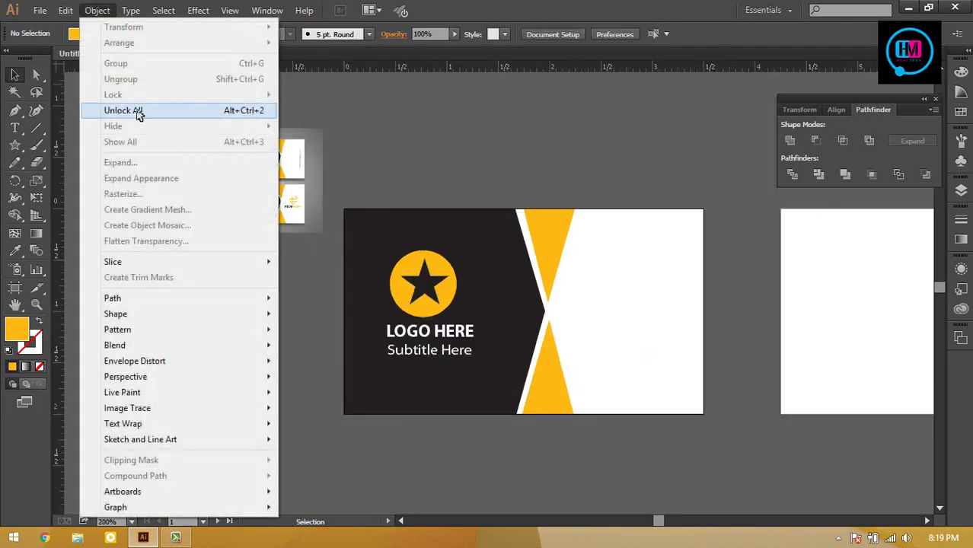
left_click(114, 111)
left_click(390, 249)
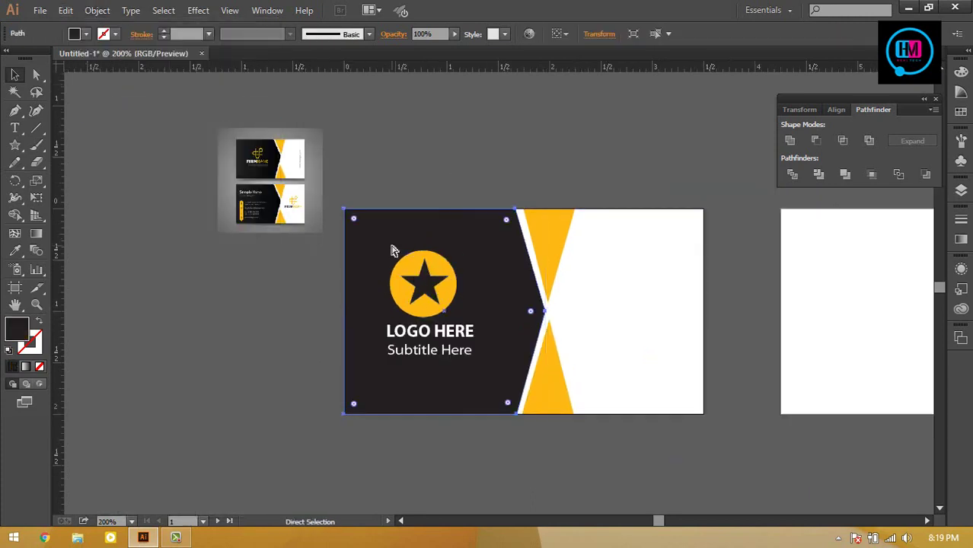
left_click(417, 291)
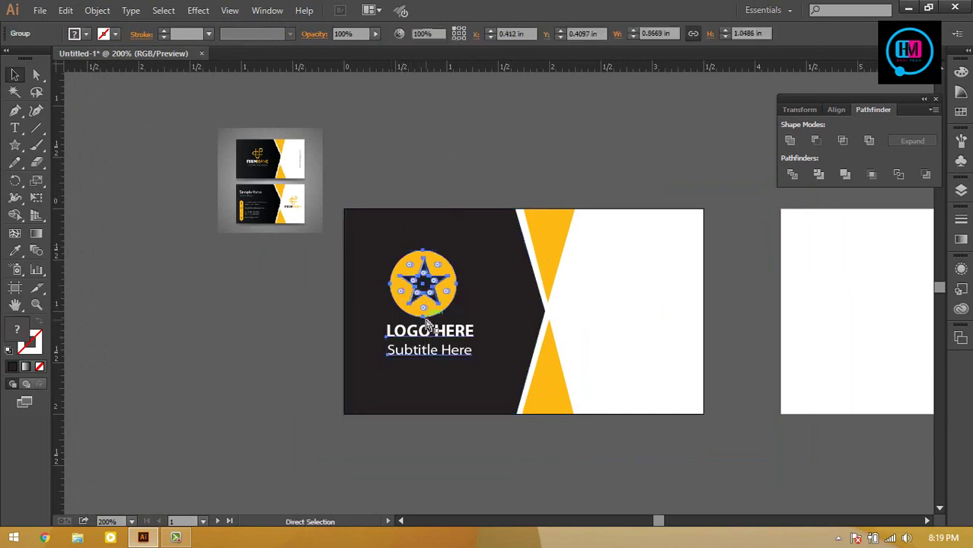
key("Delete")
key("ctrl+a")
Copy the dark, yellow and white background onto the second artboard and restore the front logo.
key("ctrl+minus")
key("ctrl+minus")
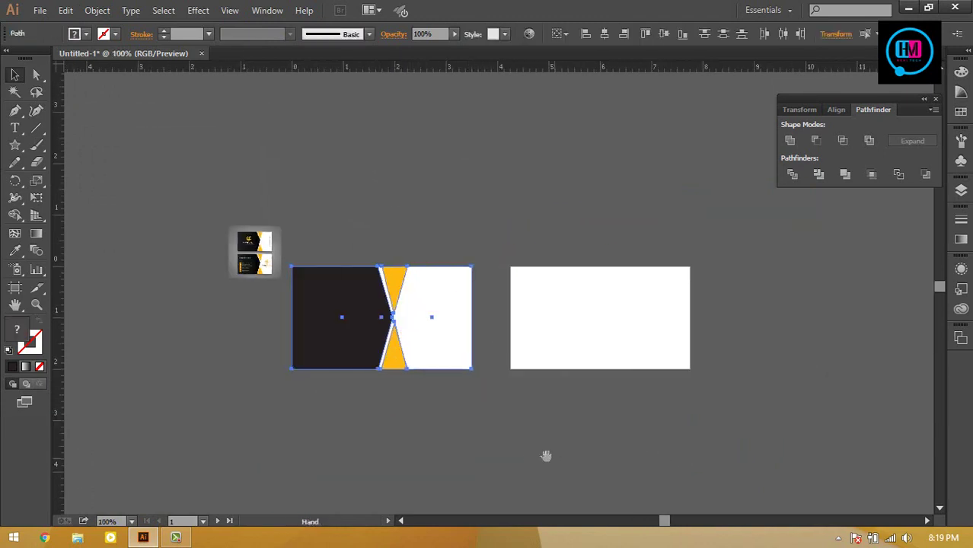
left_click_drag(416, 370, 643, 375)
left_click(435, 374)
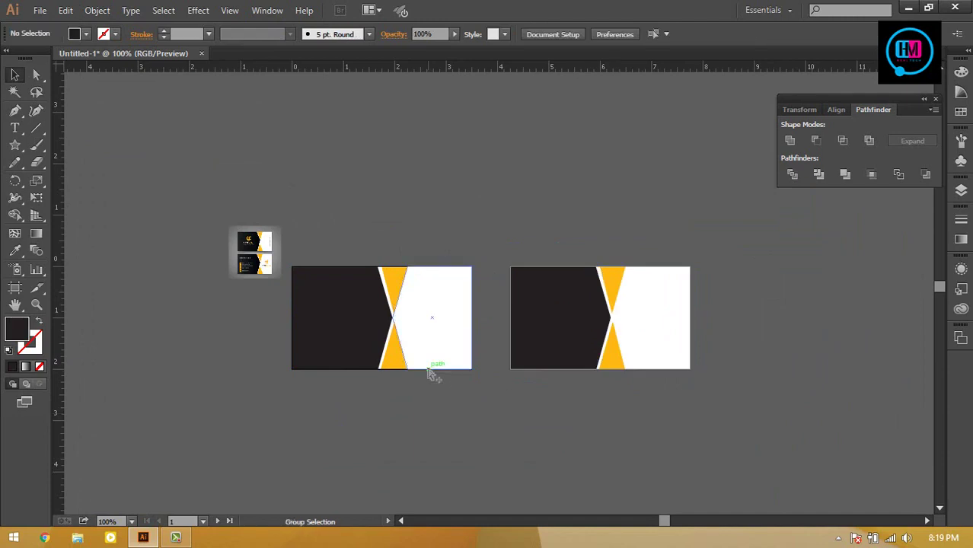
key("ctrl+f")
left_click(440, 201)
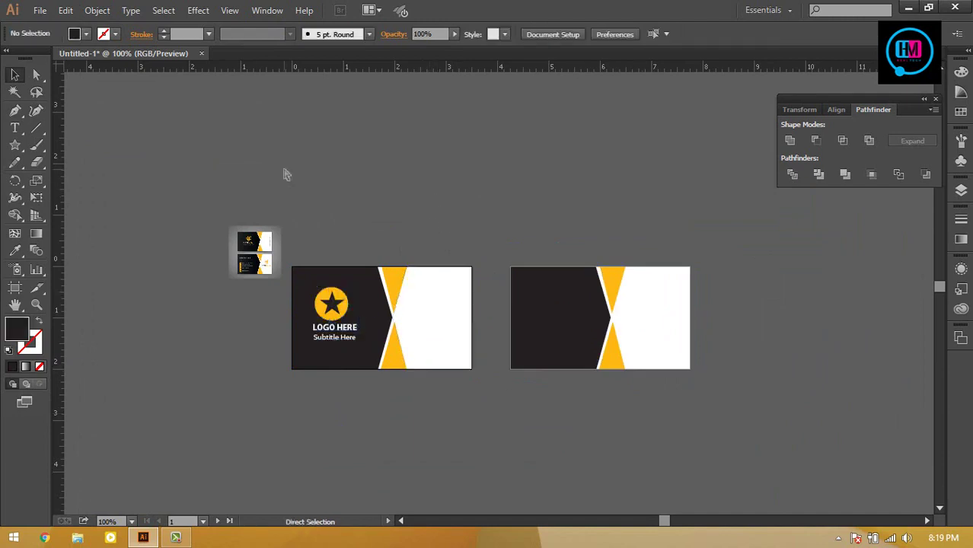
key("ctrl+plus")
key("ctrl+plus")
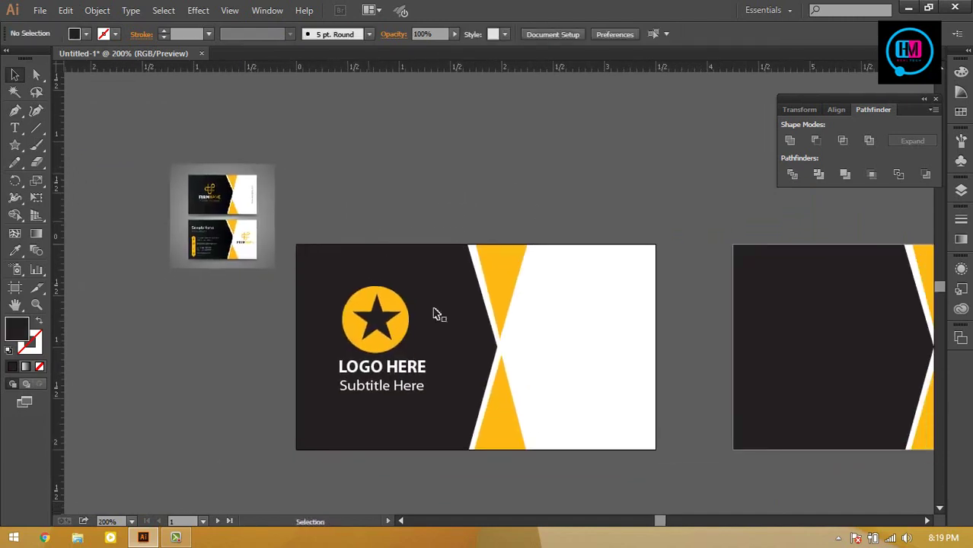
key("r")
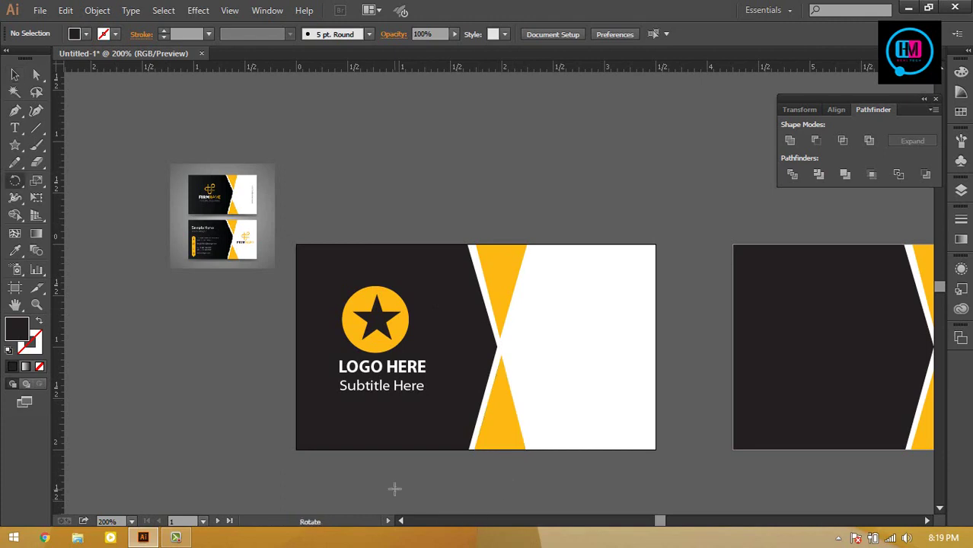
key("t")
left_click(388, 485)
type("www.designfreek.com")
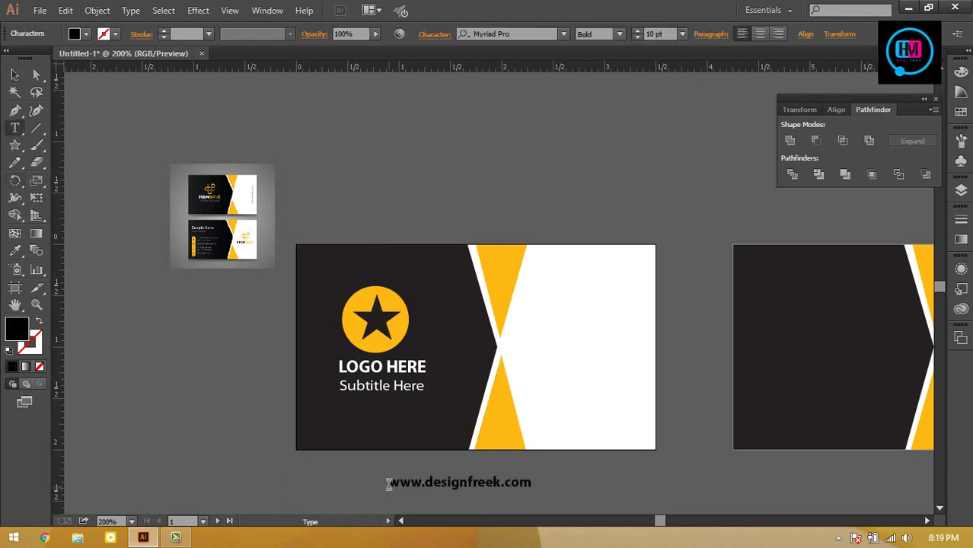
key("Escape")
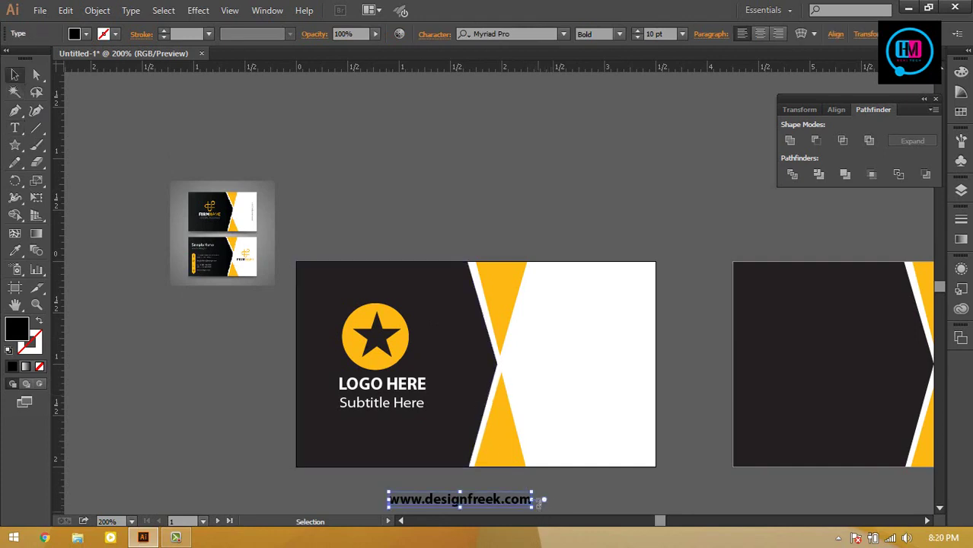
Rotate the web address exactly vertical and place it along the white area's right edge.
left_click_drag(540, 503, 506, 381)
left_click_drag(460, 442, 602, 381)
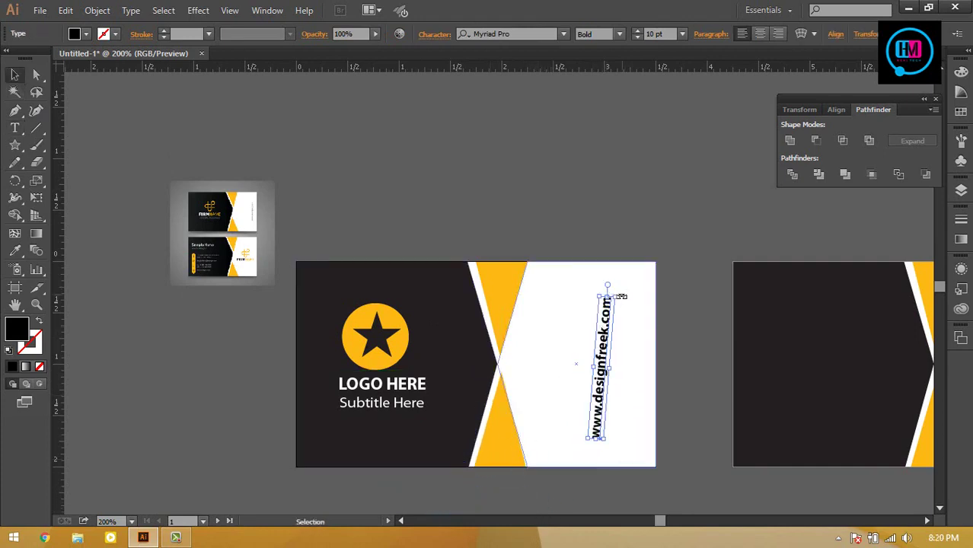
left_click_drag(622, 296, 621, 343)
left_click_drag(609, 437, 615, 440)
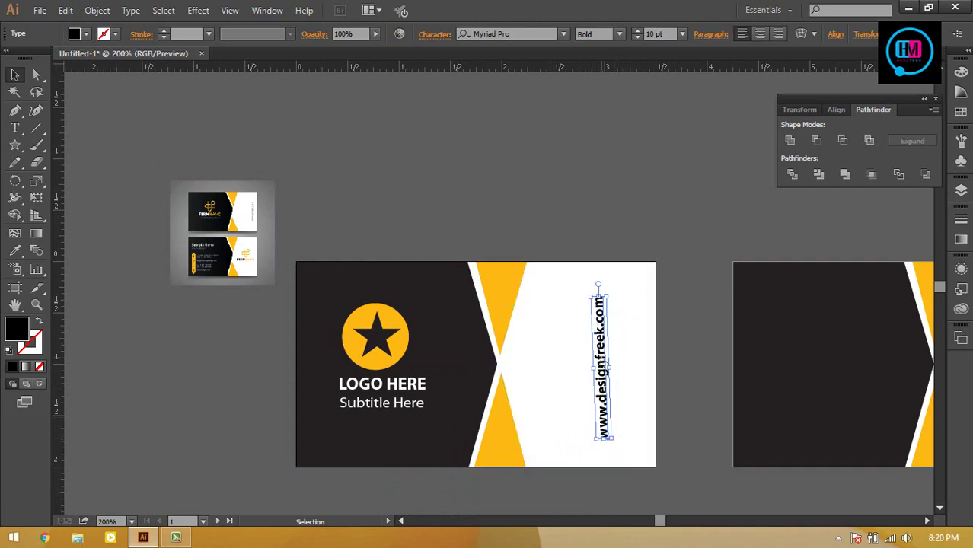
key("Right")
key("Right")
key("Right")
key("Right")
key("Right")
key("Right")
key("Right")
key("Right")
key("Right")
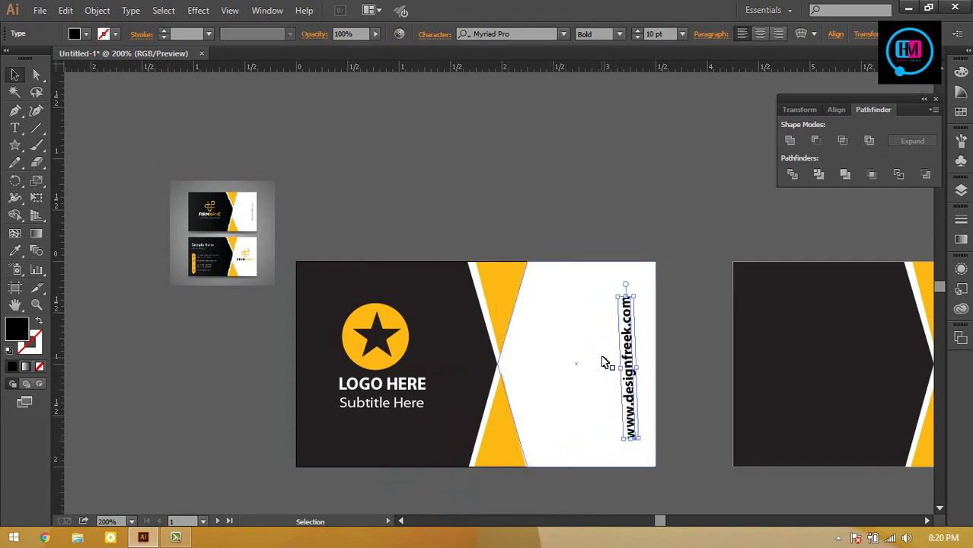
left_click_drag(638, 291, 640, 294)
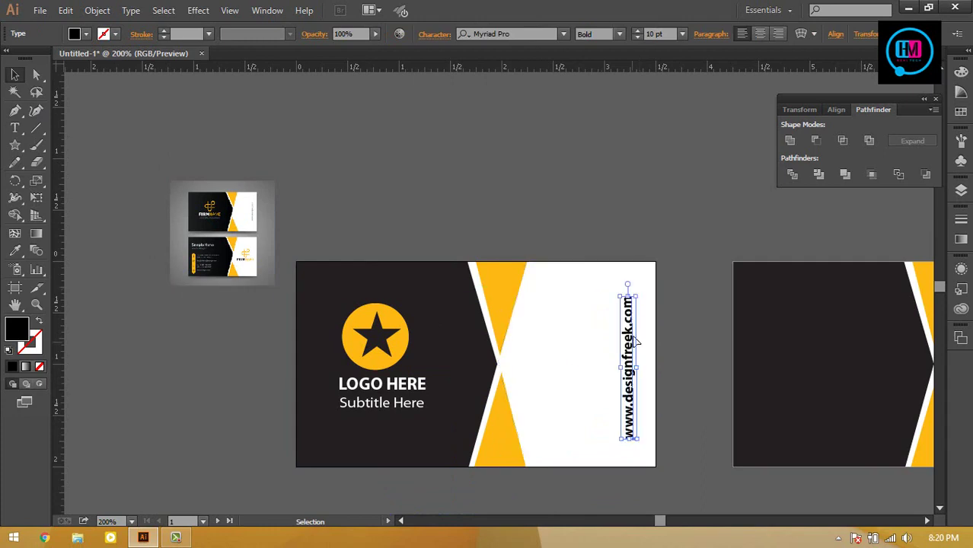
left_click(676, 266)
mouse_move(667, 237)
left_mouse_down()
mouse_move(641, 252)
mouse_move(586, 250)
left_mouse_up()
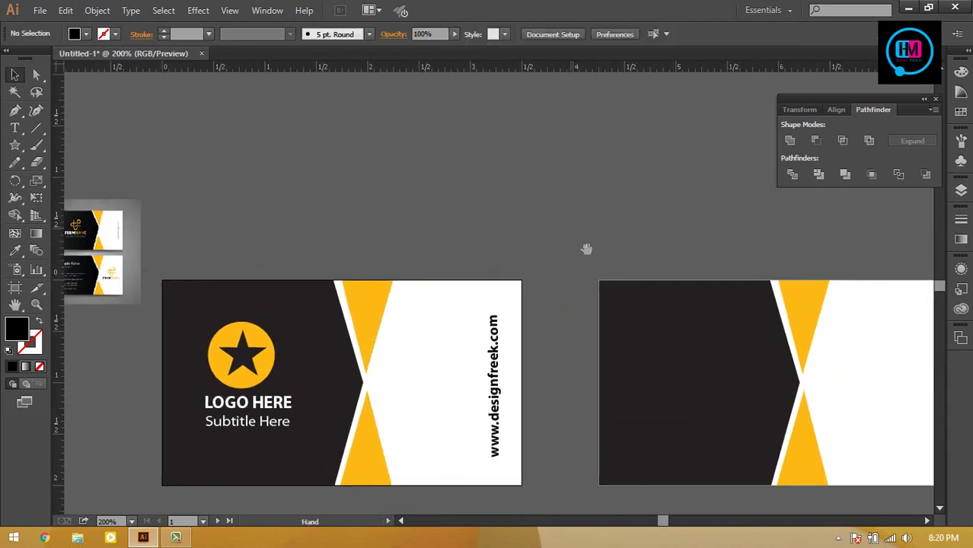
Copy the front card's star logo group onto the back card and ungroup it.
left_click(259, 354)
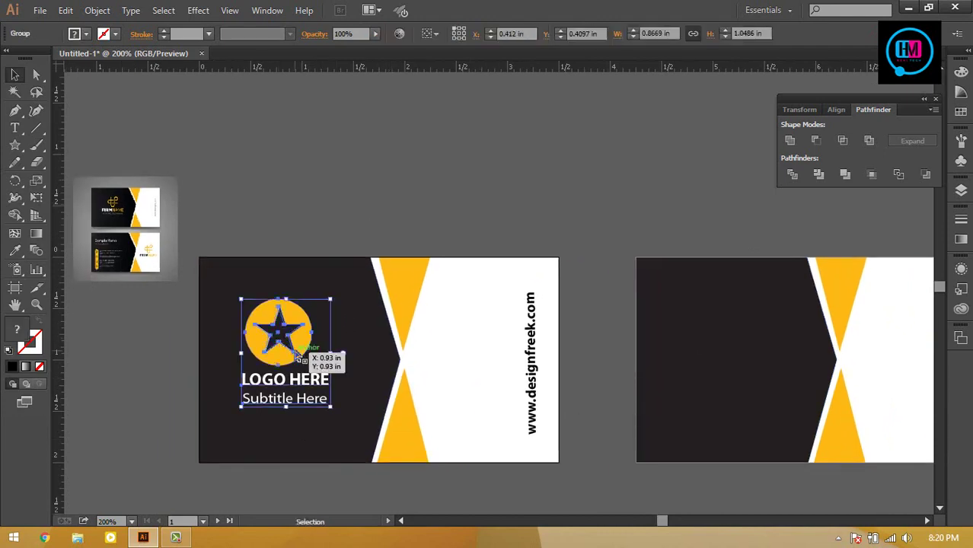
key("ctrl+minus")
left_click_drag(353, 341, 844, 341)
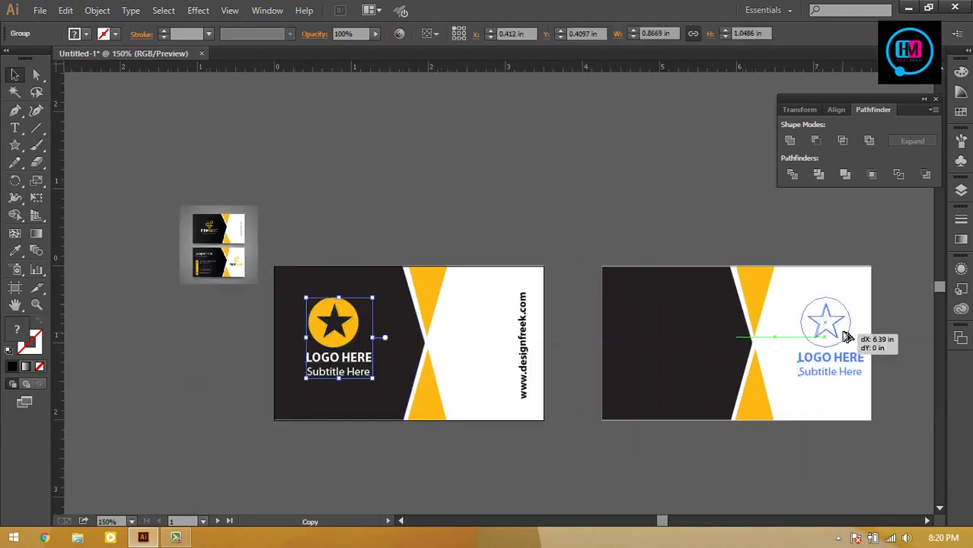
left_click(837, 454)
right_click(828, 359)
left_click(869, 440)
Recolour the LOGO HERE and Subtitle Here text dark, then regroup it with the star.
left_click(837, 369)
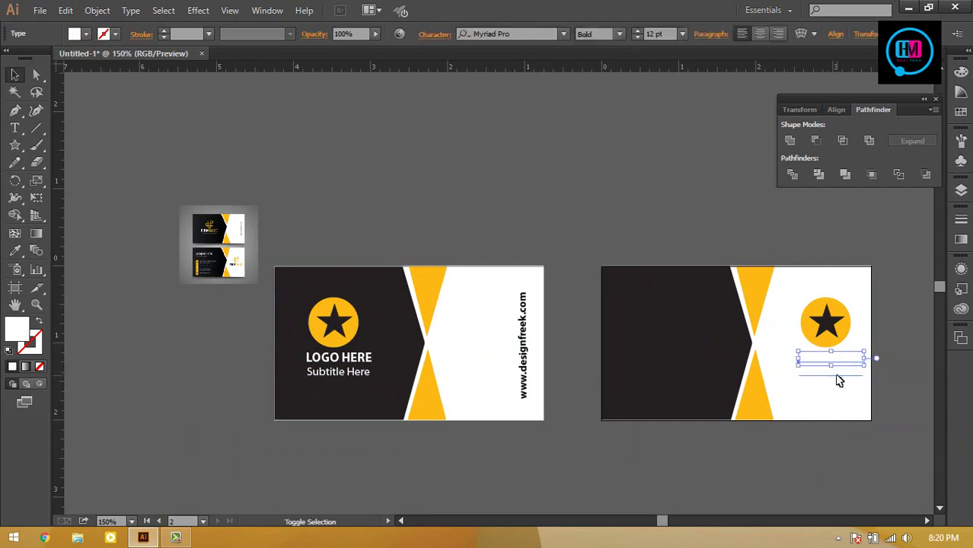
key("i")
left_click(825, 317)
key("v")
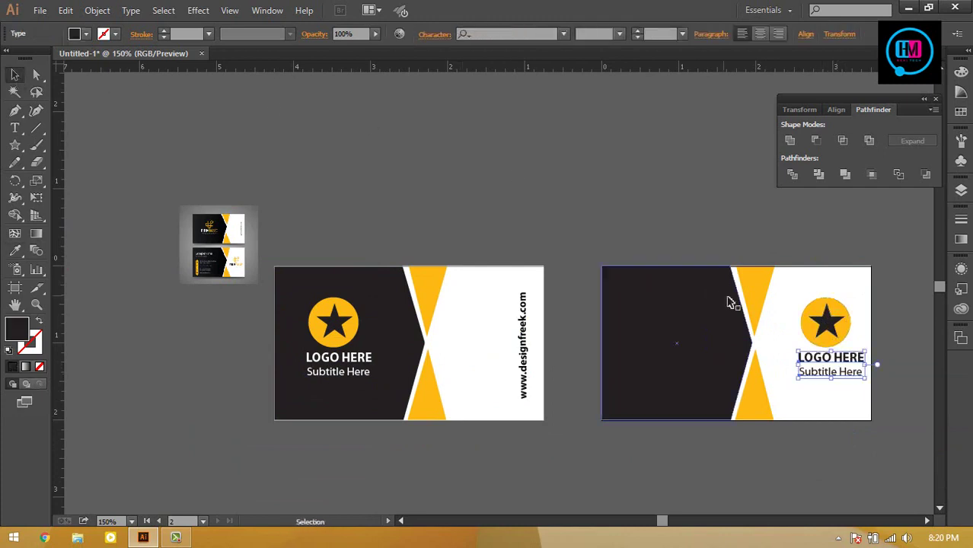
left_click(826, 320, "shift")
key("ctrl+g")
left_click_drag(823, 324, 814, 324)
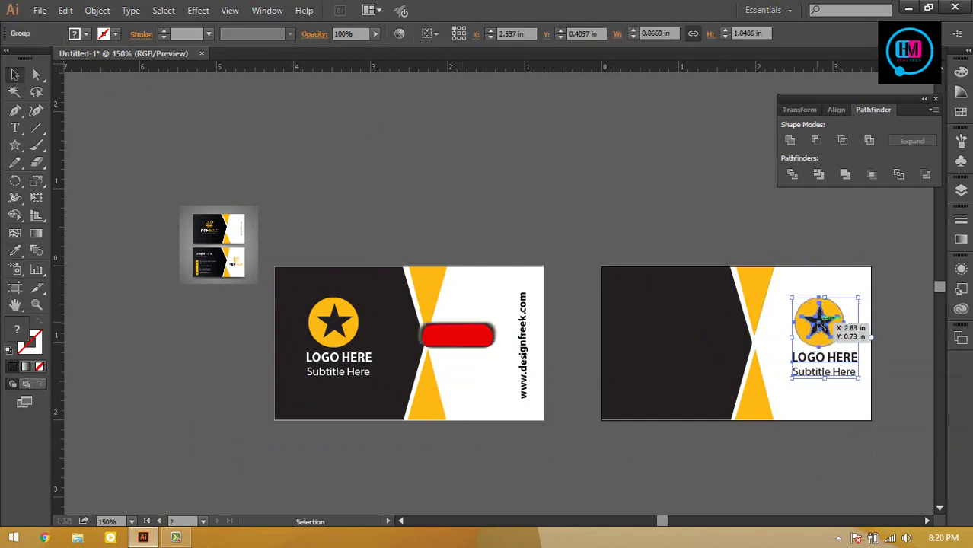
View the reference business card image on the desktop, then return to Illustrator.
left_click(286, 247)
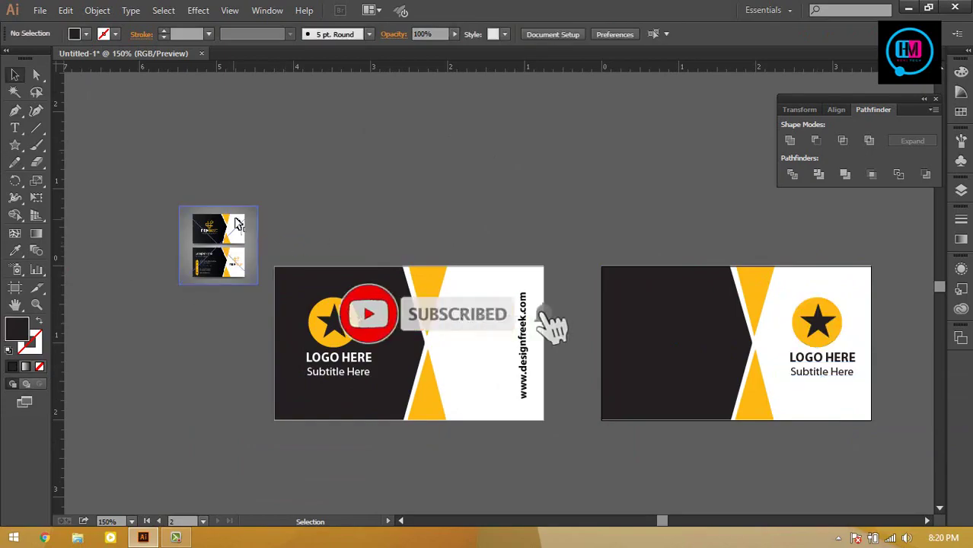
key("super+d")
double_click(97, 259)
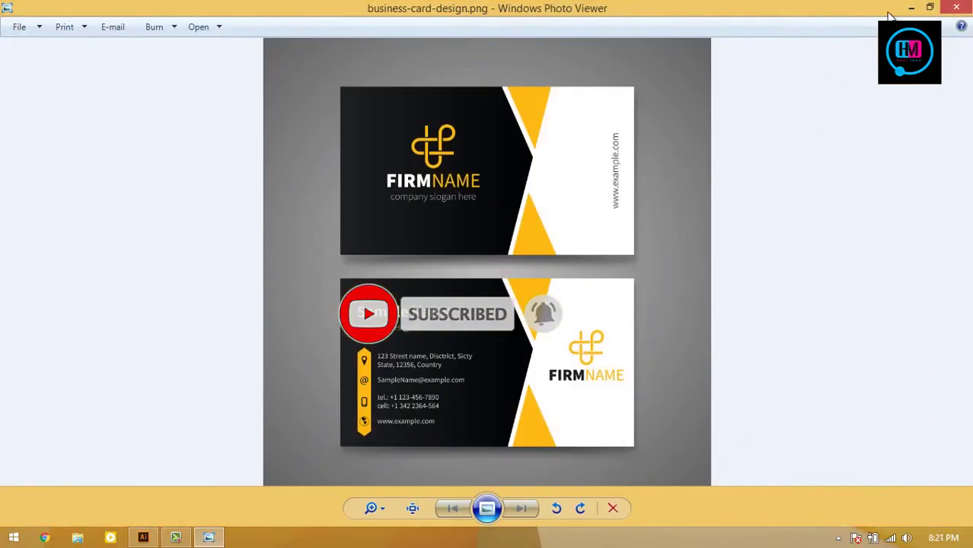
left_click(910, 7)
left_click(143, 538)
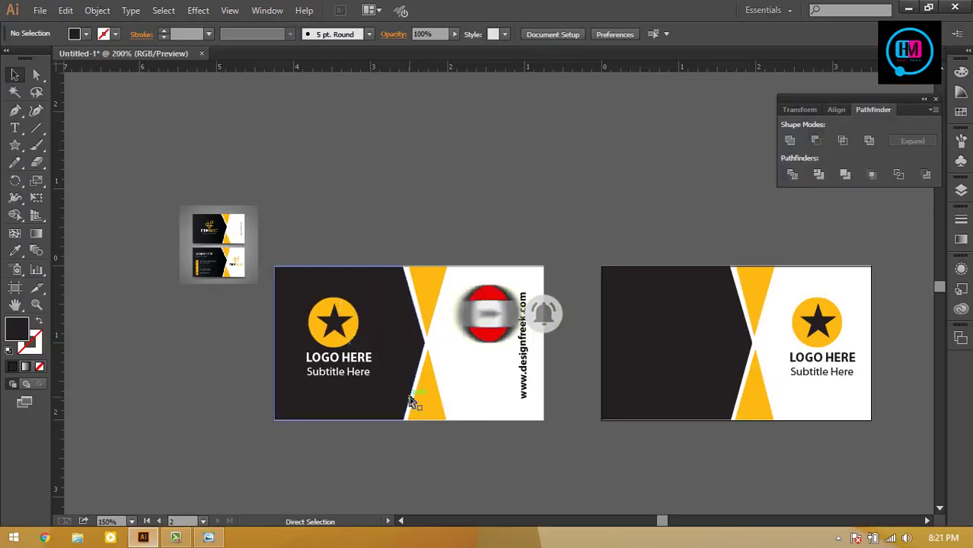
Type the person's name at the back card's top-left and colour it light grey.
key("ctrl+=")
key("t")
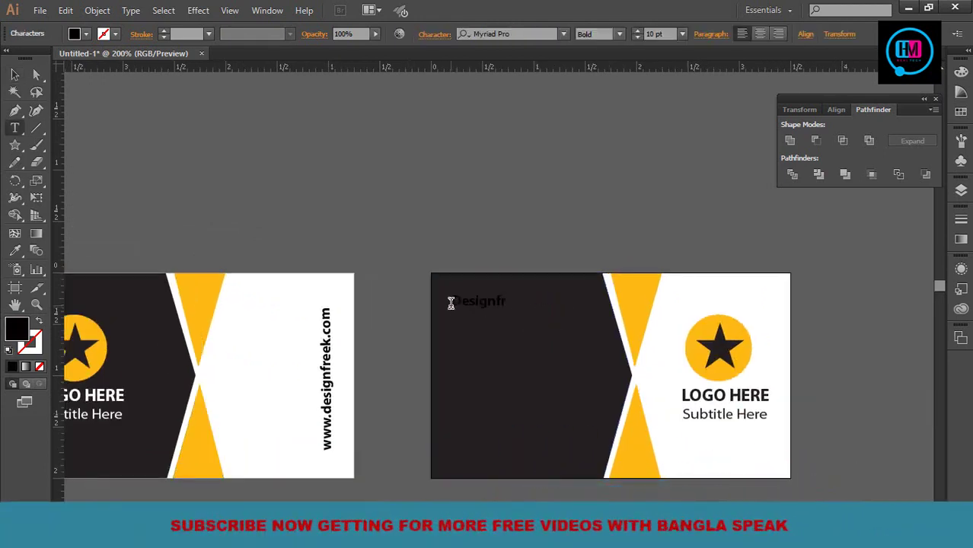
left_click(451, 303)
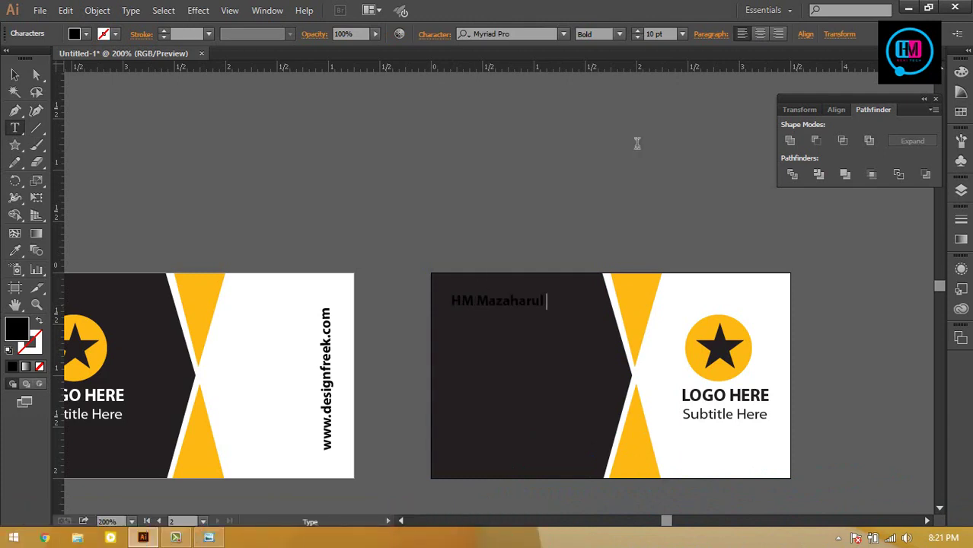
key("ctrl+a")
left_click(86, 33)
left_click(79, 100)
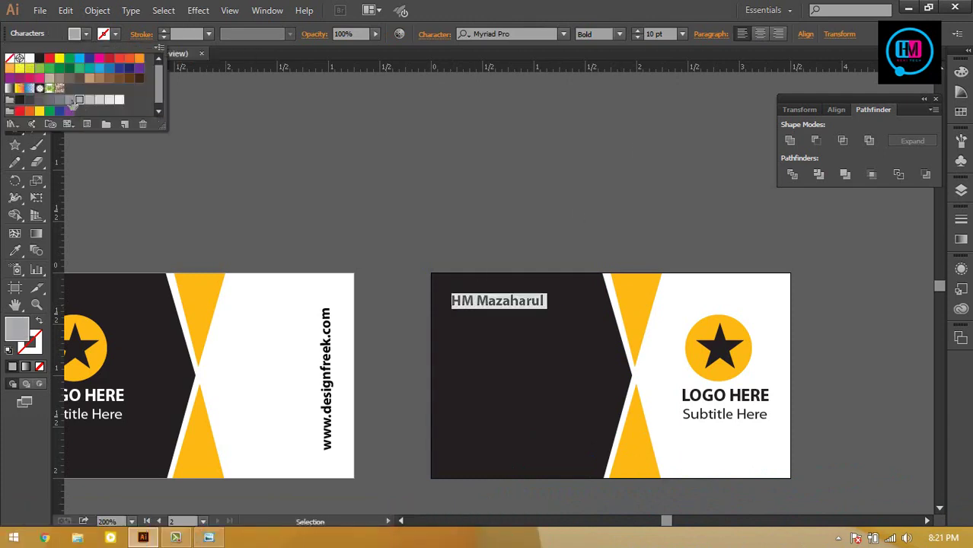
left_click(357, 157)
Duplicate the name line just below it and retype the copy as the job title.
left_click(15, 74)
left_click(254, 156)
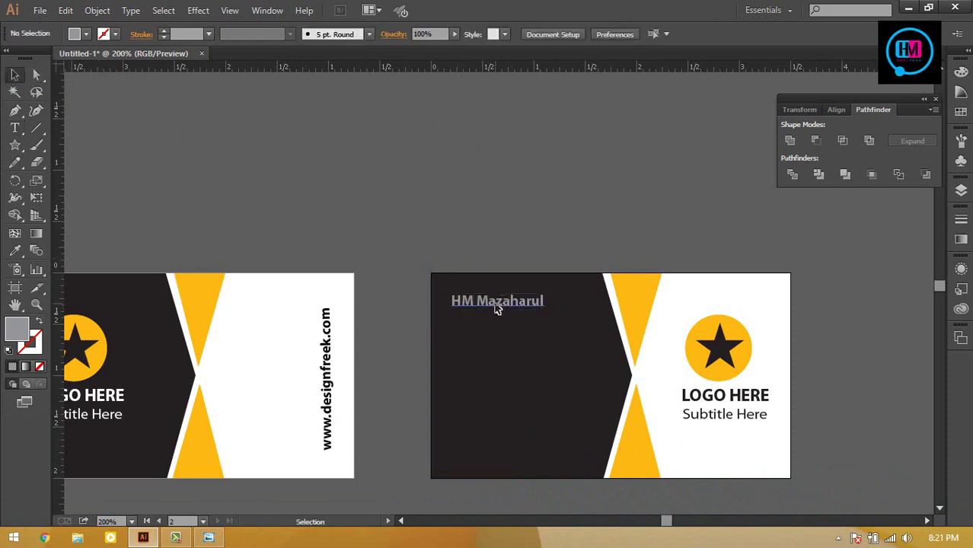
left_click_drag(497, 304, 498, 322)
double_click(499, 315)
key("ctrl+a")
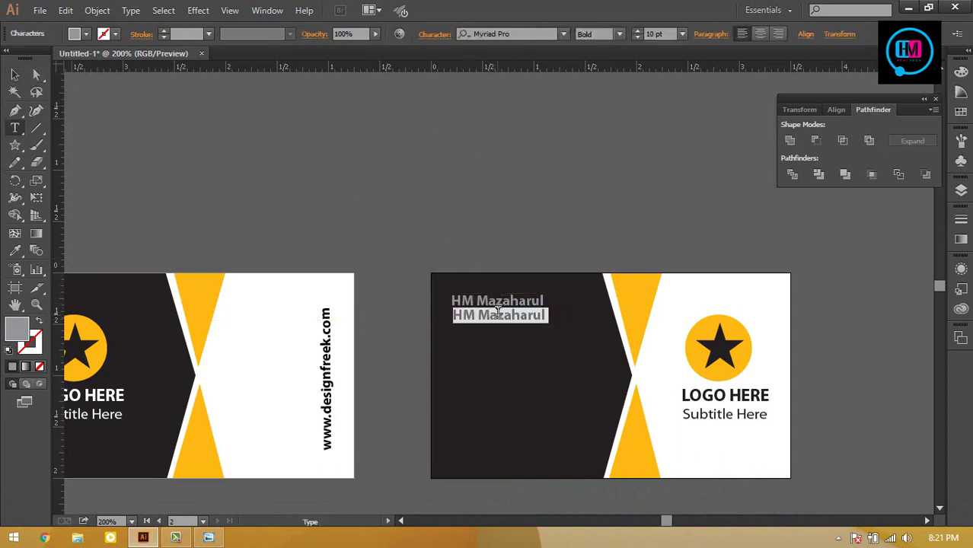
type("G")
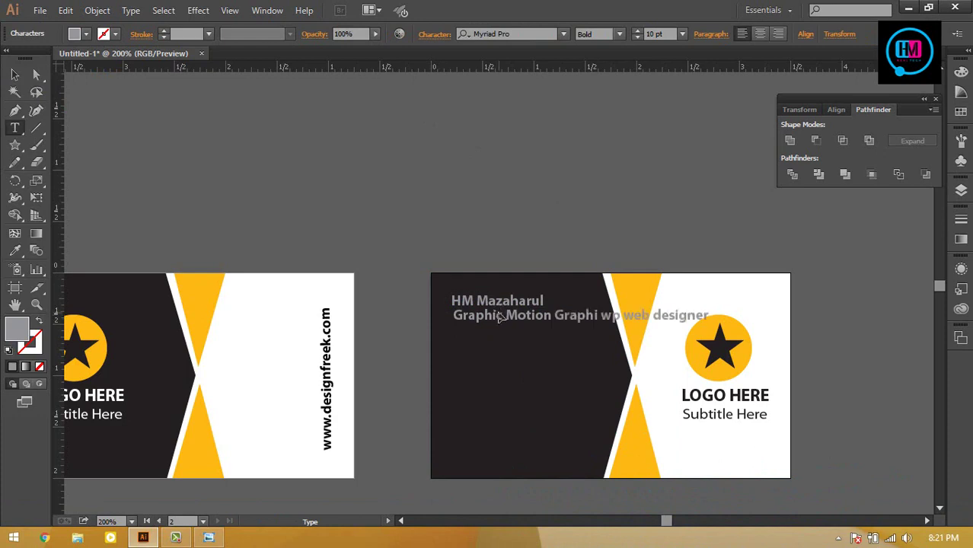
Set the job title to 5 pt SemiExtended, nudge it up, and bring up the reference image.
key("ctrl+a")
type("5")
key("Return")
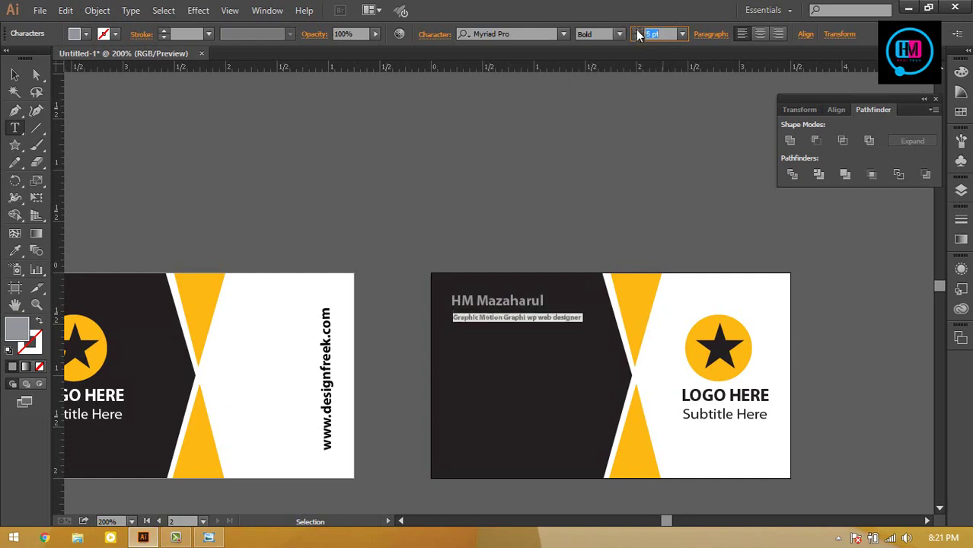
left_click(620, 34)
left_click(632, 332)
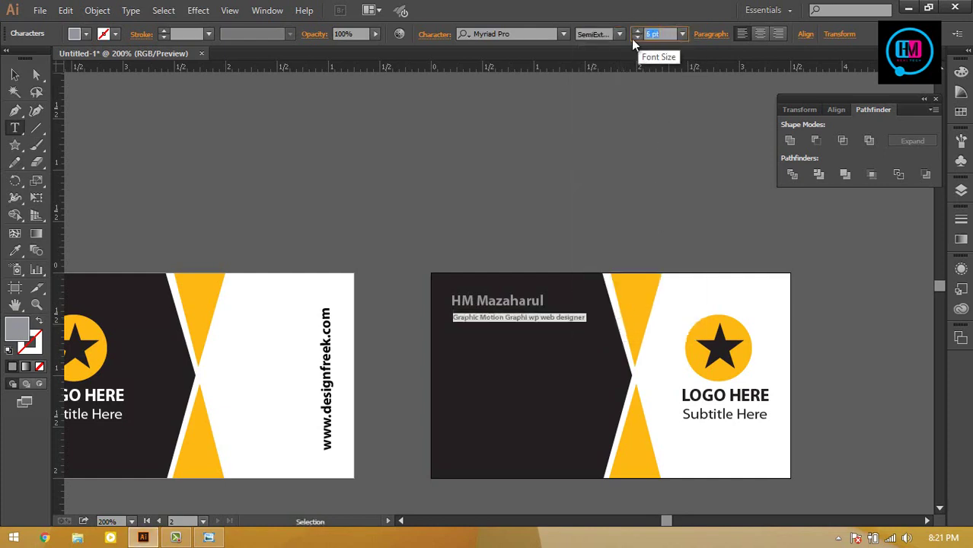
left_click(579, 198, "ctrl")
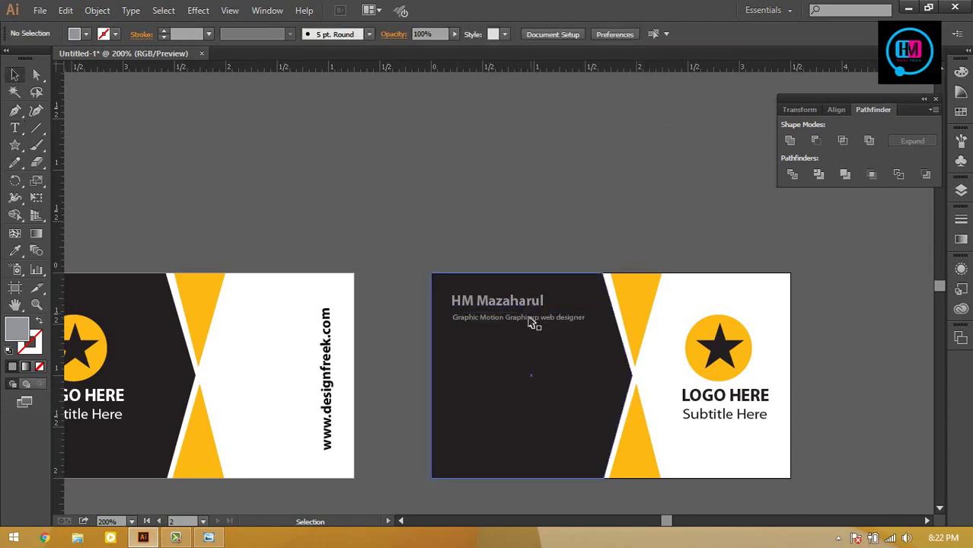
left_click(533, 323)
left_click_drag(533, 323, 533, 319)
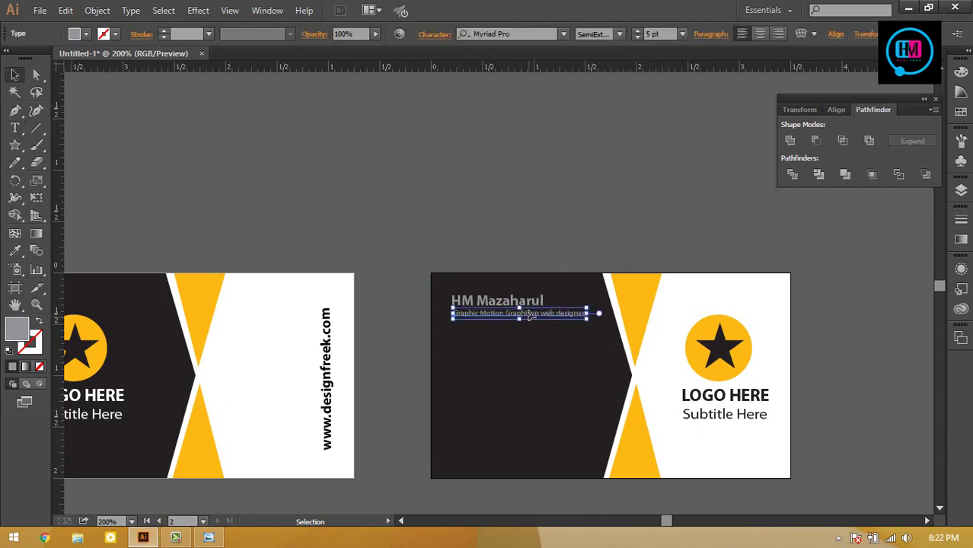
left_click(207, 539)
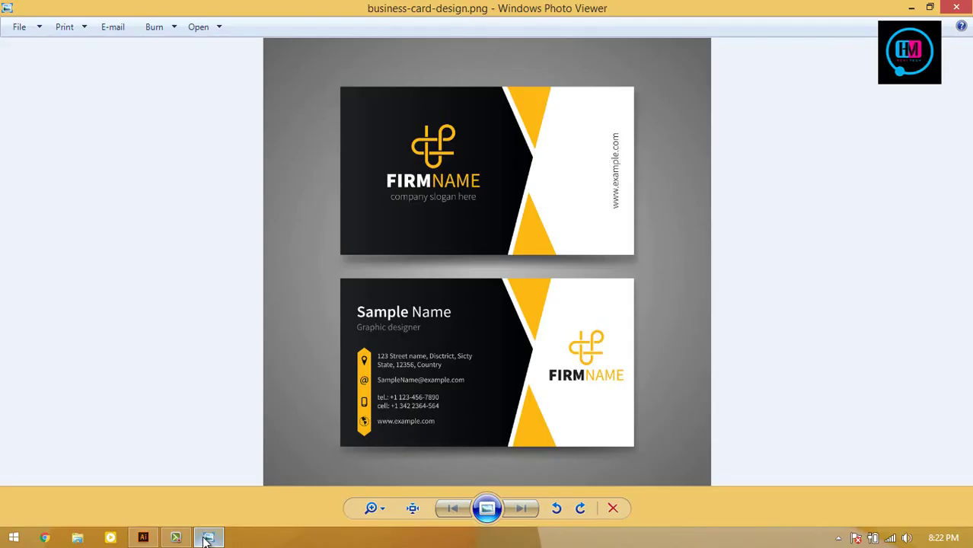
Draw a tall narrow grey rectangle above the cards.
left_click(208, 539)
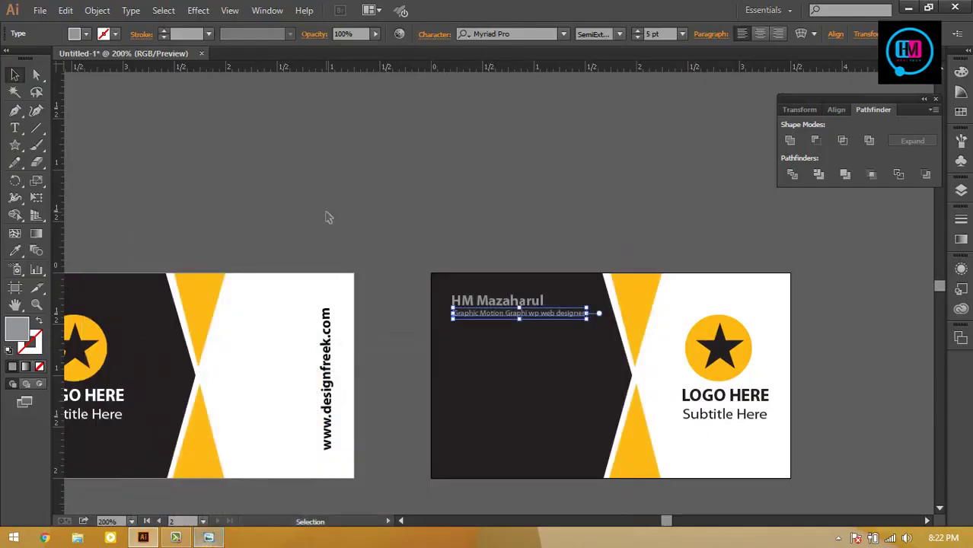
left_click(302, 166)
scroll(302, 165, "down", 1)
left_click_drag(20, 153, 83, 145)
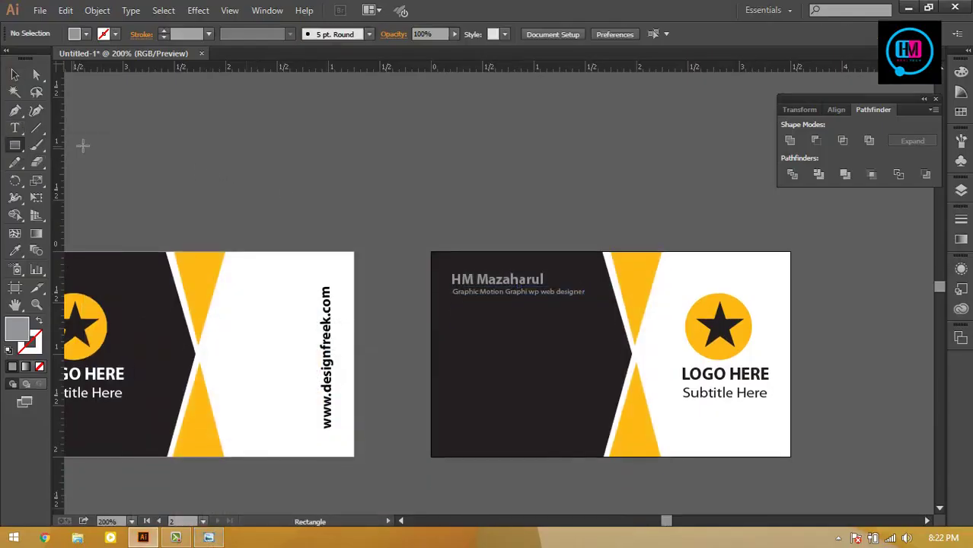
left_click_drag(412, 124, 387, 325)
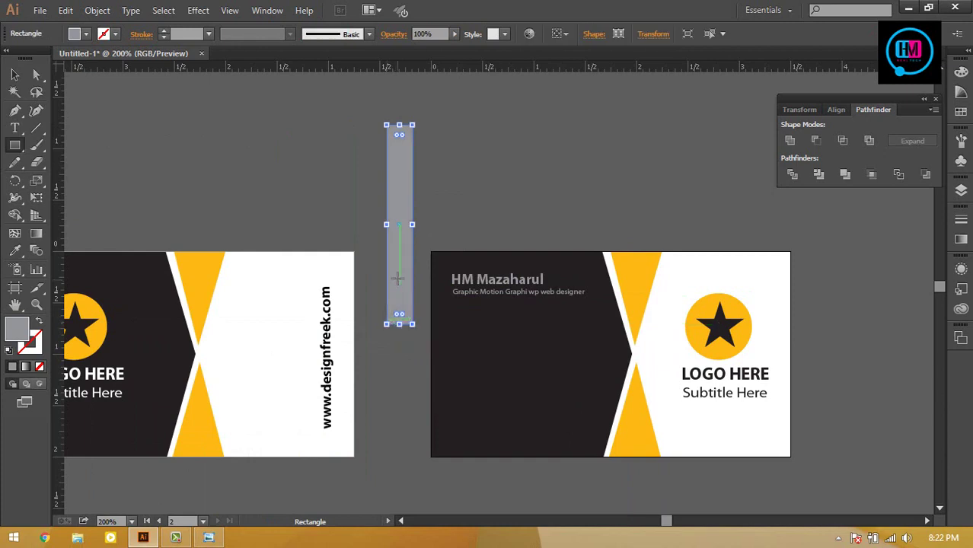
left_click_drag(57, 143, 298, 190)
key("ctrl+z")
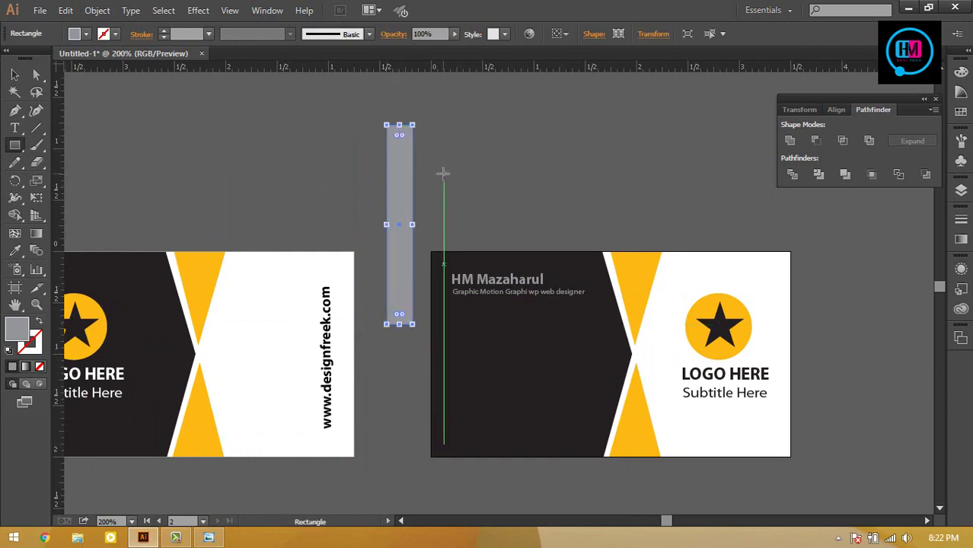
key("ctrl+plus")
left_click_drag(444, 170, 480, 448)
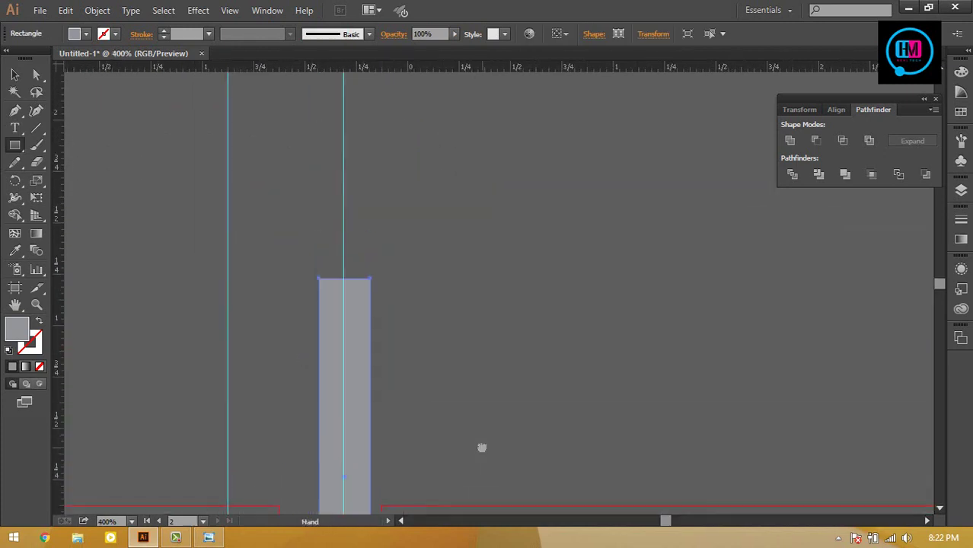
scroll(232, 292, "down", 2)
Select the rectangle's top corner anchors and pull the top-right corner inward.
key("a")
left_click(289, 185)
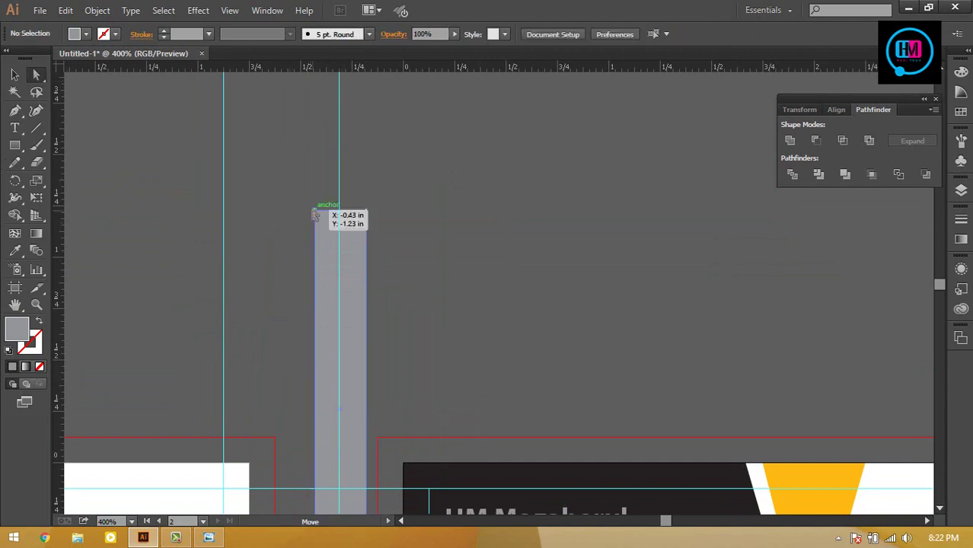
left_click(367, 211)
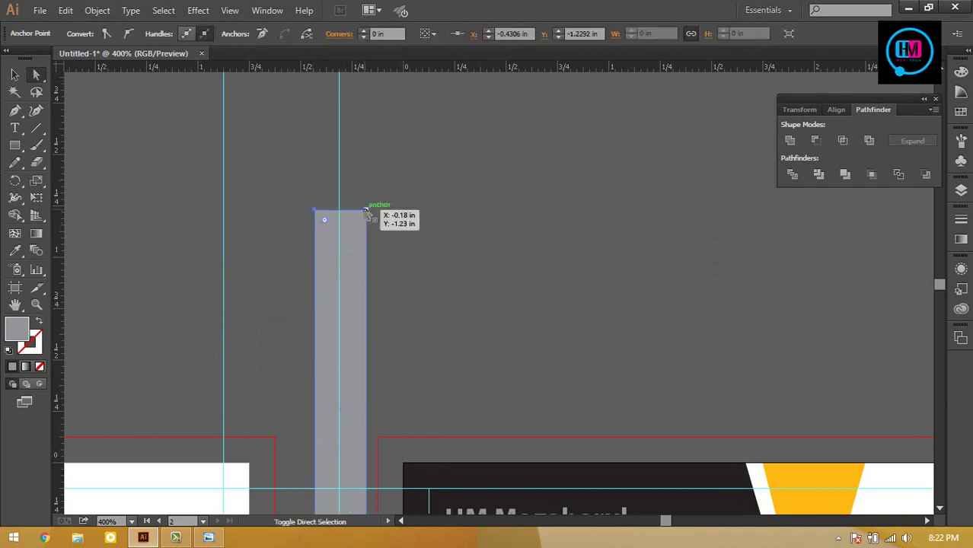
left_click(366, 212, "shift")
left_click(393, 181)
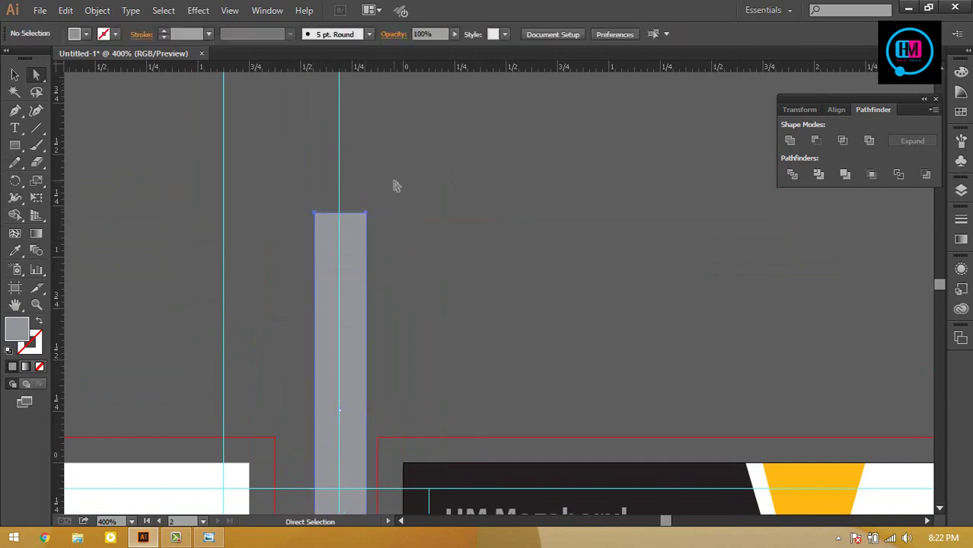
left_click_drag(374, 210, 320, 222)
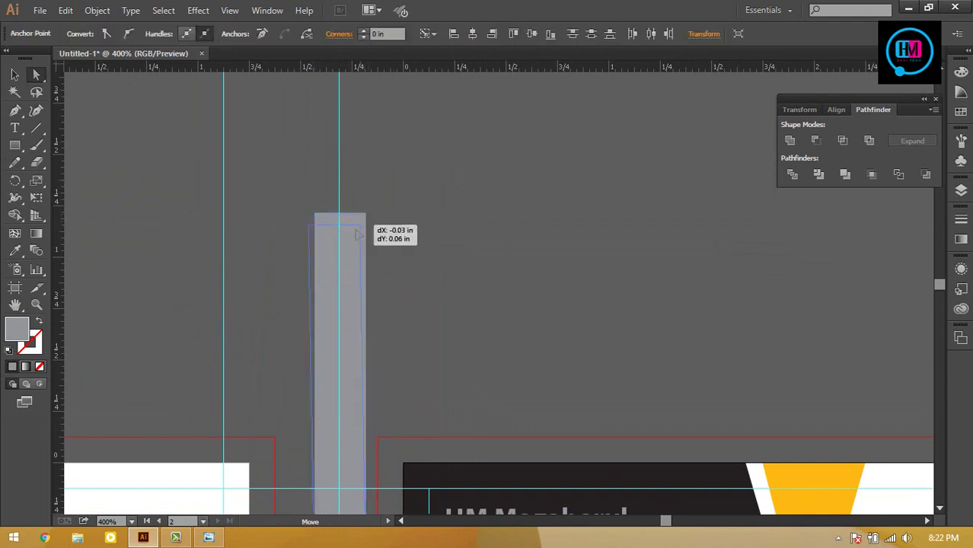
left_click(377, 206)
left_click(366, 213)
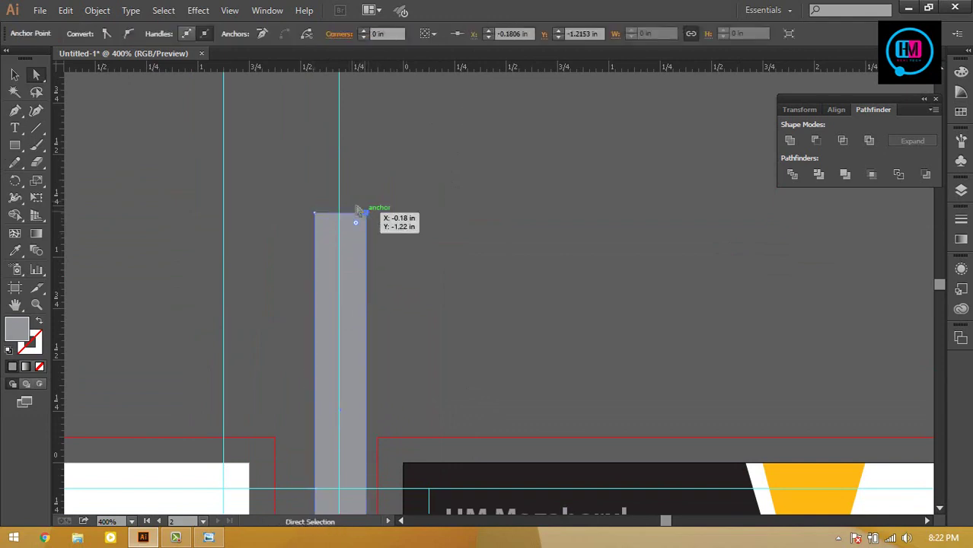
left_click_drag(15, 115, 46, 113)
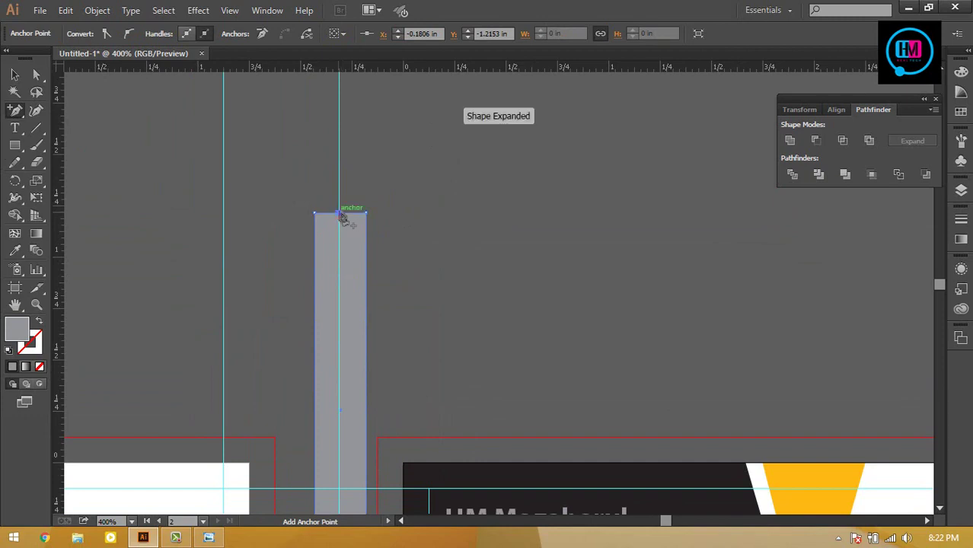
left_click(15, 75)
mouse_move(367, 213)
left_mouse_down()
mouse_move(359, 227)
mouse_move(476, 198)
left_mouse_up()
Pull both top corners inward so the rectangle ends in a point.
key("ctrl+plus")
left_click(441, 180)
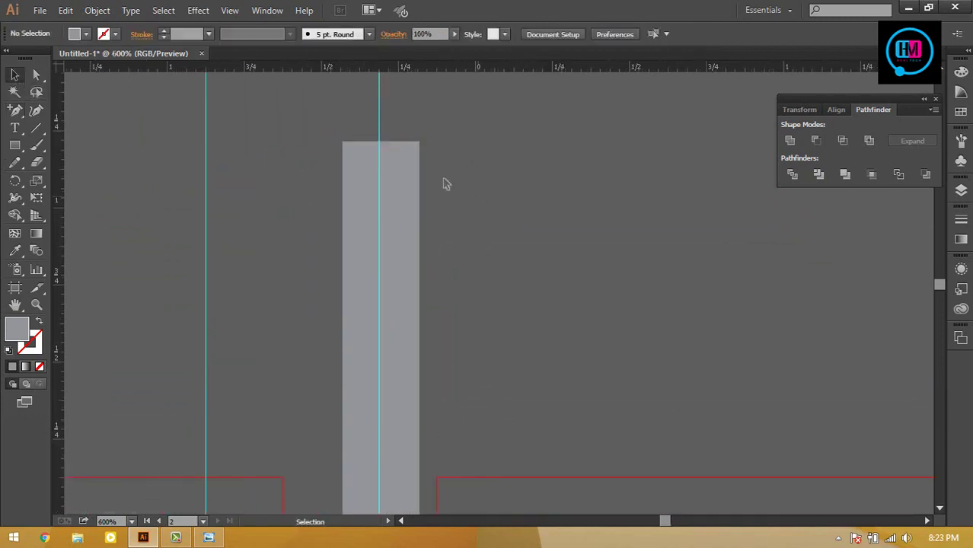
left_click(423, 145)
key("a")
mouse_move(420, 141)
left_mouse_down()
mouse_move(396, 168)
mouse_move(409, 167)
left_mouse_up()
mouse_move(344, 143)
left_mouse_down()
mouse_move(354, 171)
mouse_move(355, 159)
left_mouse_up()
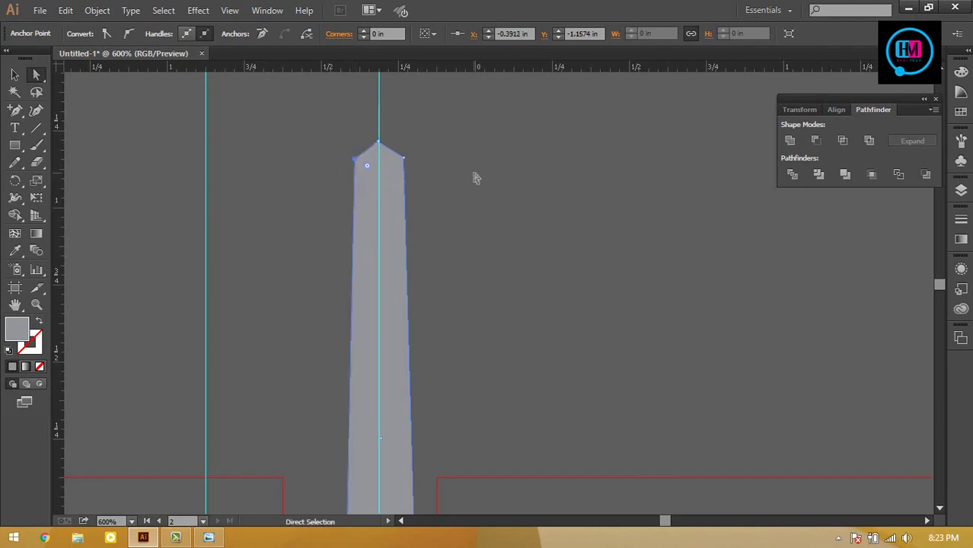
left_click(472, 179)
left_click(406, 195)
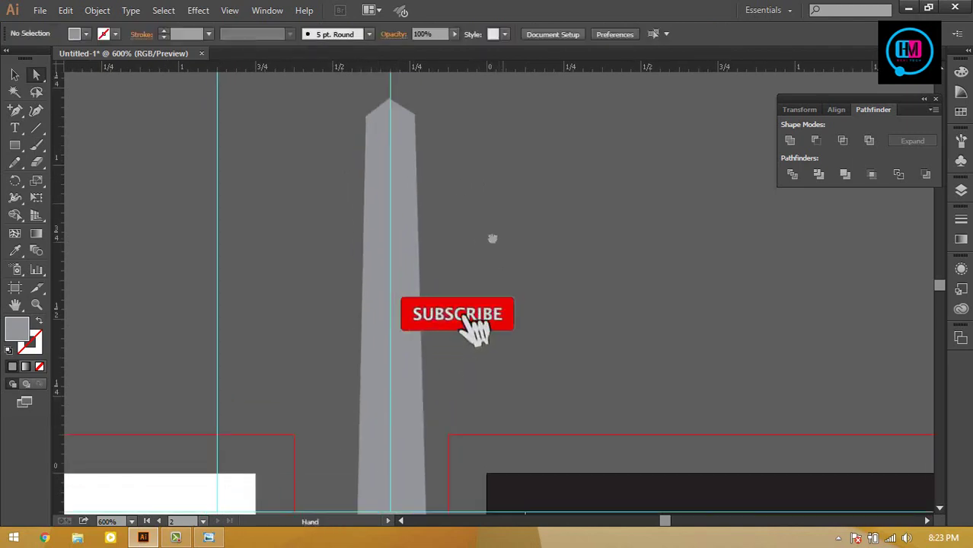
Reposition the pointed shape over the back card.
key("ctrl+minus")
left_click(535, 255)
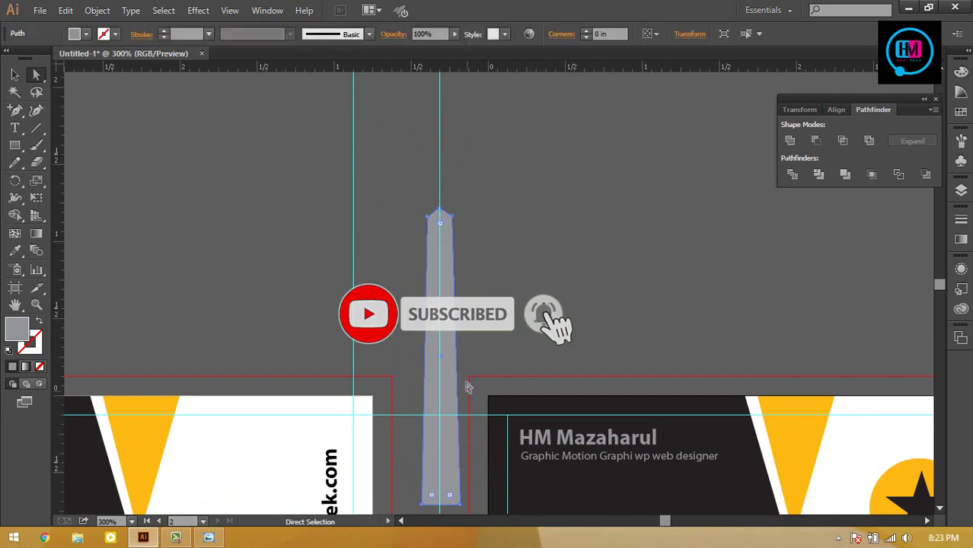
left_click_drag(440, 259, 579, 183)
key("ctrl+plus")
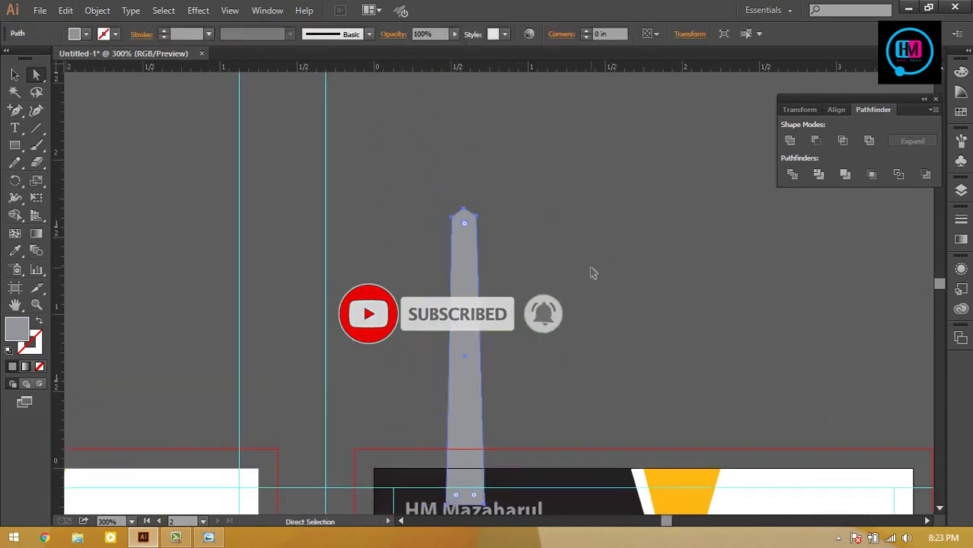
key("ctrl+plus")
left_click_drag(440, 310, 429, 275)
Narrow the blade shape using its bounding-box handle.
key("ctrl+minus")
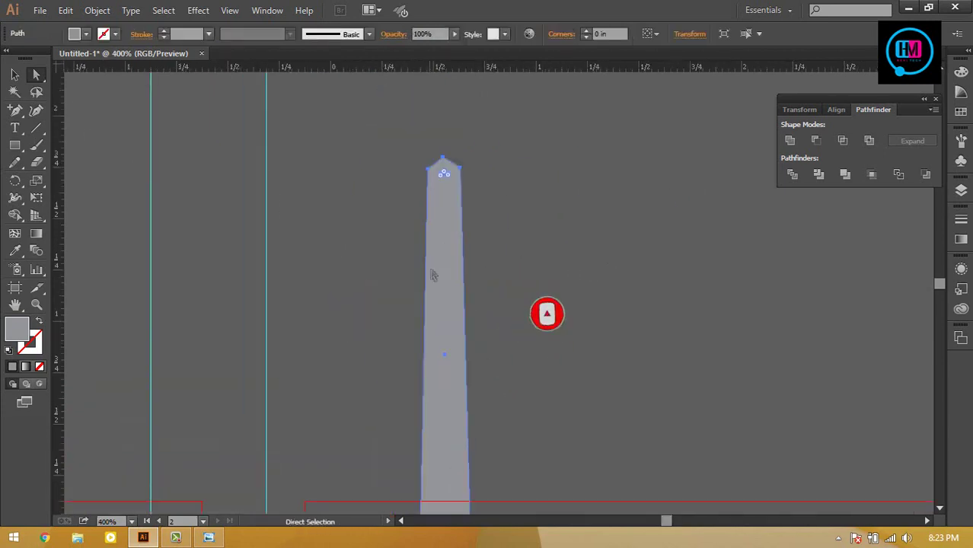
scroll(280, 335, "down", 2)
left_click(14, 76)
left_click_drag(455, 480, 443, 480)
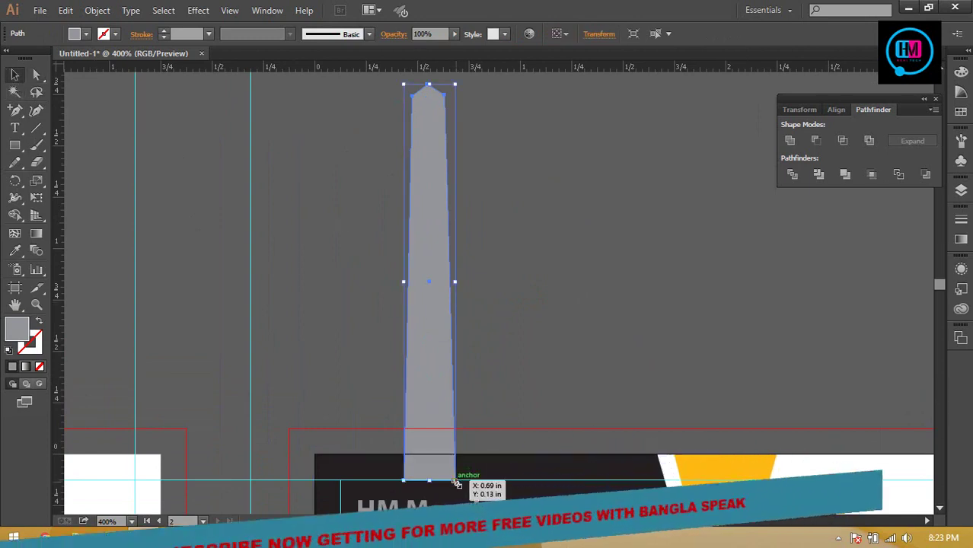
left_click(492, 298)
left_click(419, 280)
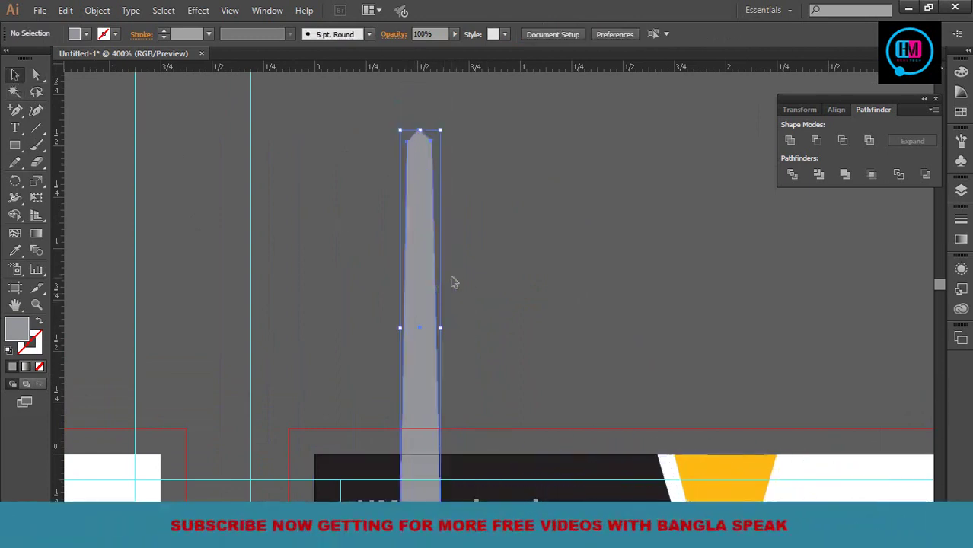
left_click(454, 282)
Draw a horizontal crossbar rectangle across the blade.
left_click(14, 145)
left_click_drag(323, 320, 464, 336)
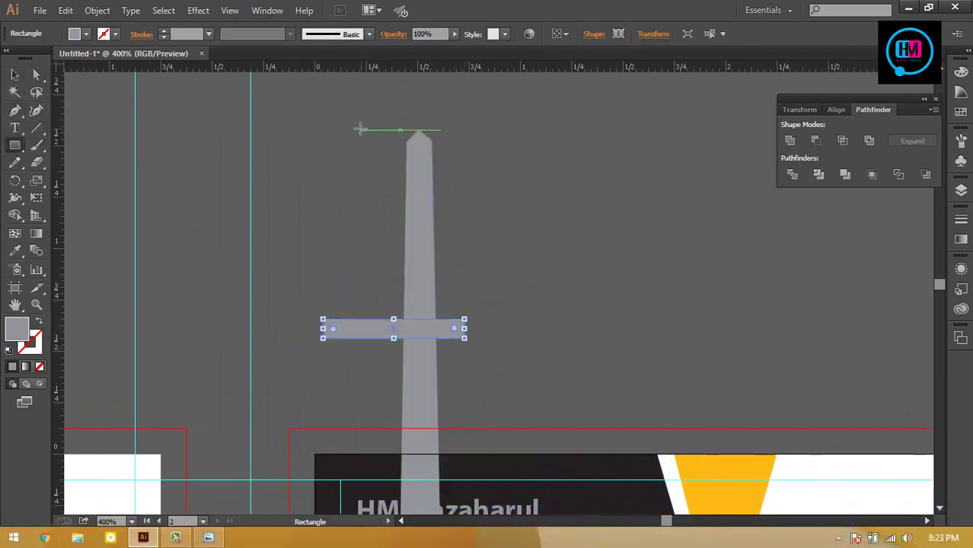
key("v")
left_click_drag(137, 124, 475, 353)
left_click(441, 365)
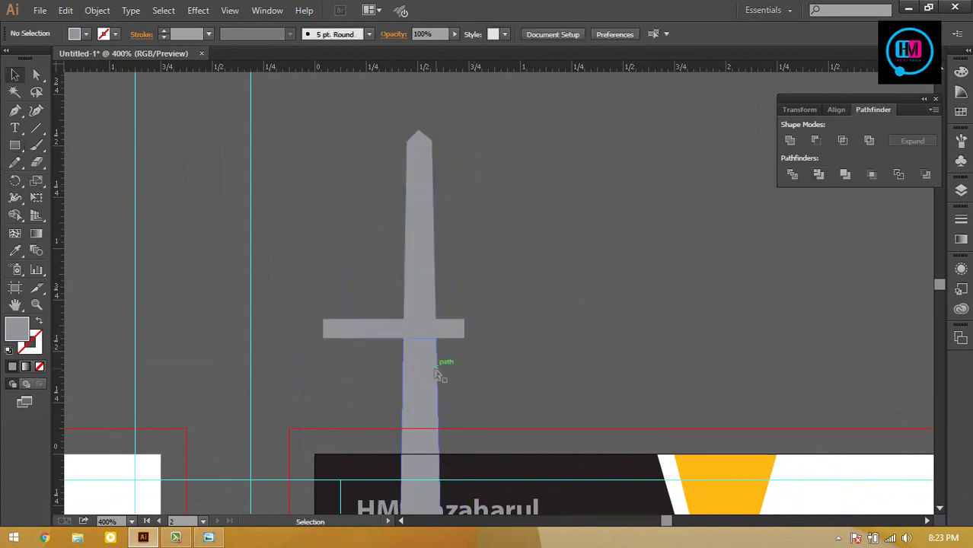
key("Delete")
key("ctrl+z")
Delete the lower blade piece and the crossbar, keeping only the blade top.
right_click(423, 298)
left_click(468, 376)
left_click(415, 400)
key("Delete")
left_click(437, 286)
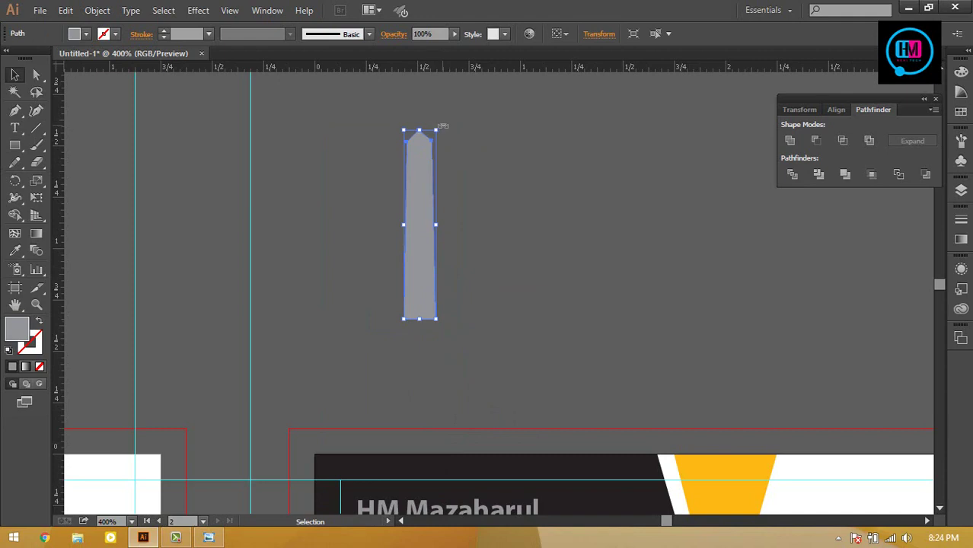
Rotate the blade 180° and make a vertically reflected copy of it.
left_click_drag(442, 126, 429, 389)
key("Down")
key("Down")
key("Down")
key("Down")
key("Down")
key("Down")
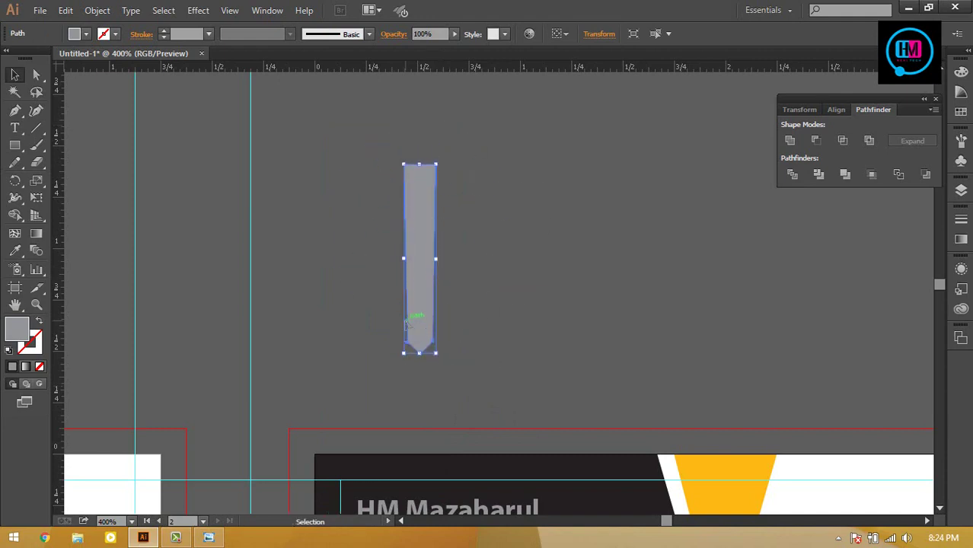
scroll(410, 324, "up", 1)
left_click_drag(438, 324, 431, 328)
right_click(418, 273)
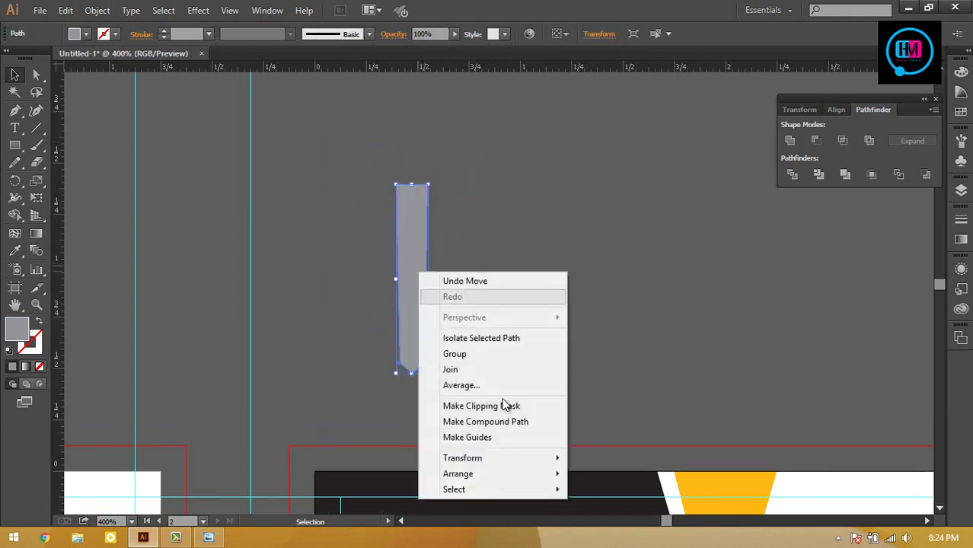
mouse_move(462, 458)
left_click(617, 388)
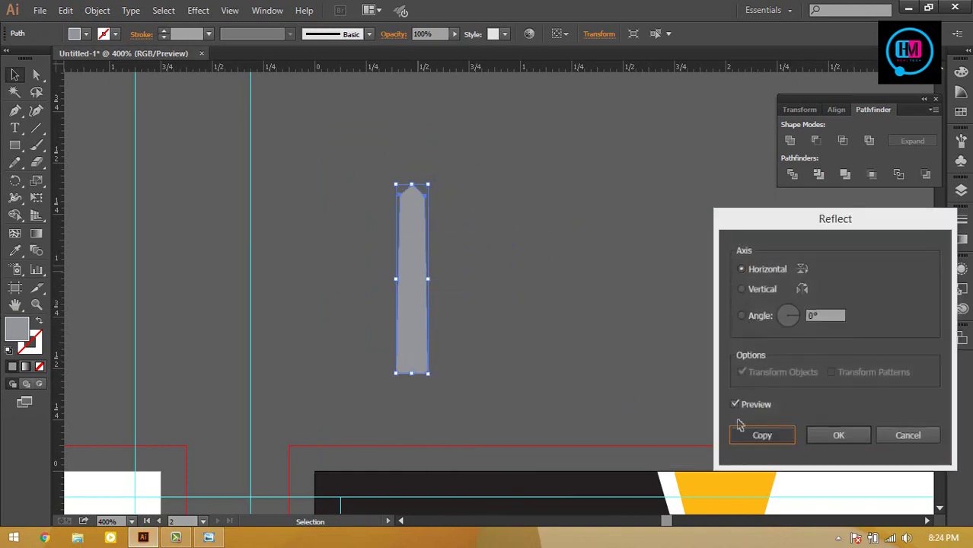
left_click(762, 435)
key("Up")
key("Up")
key("Up")
key("Up")
key("Up")
key("Up")
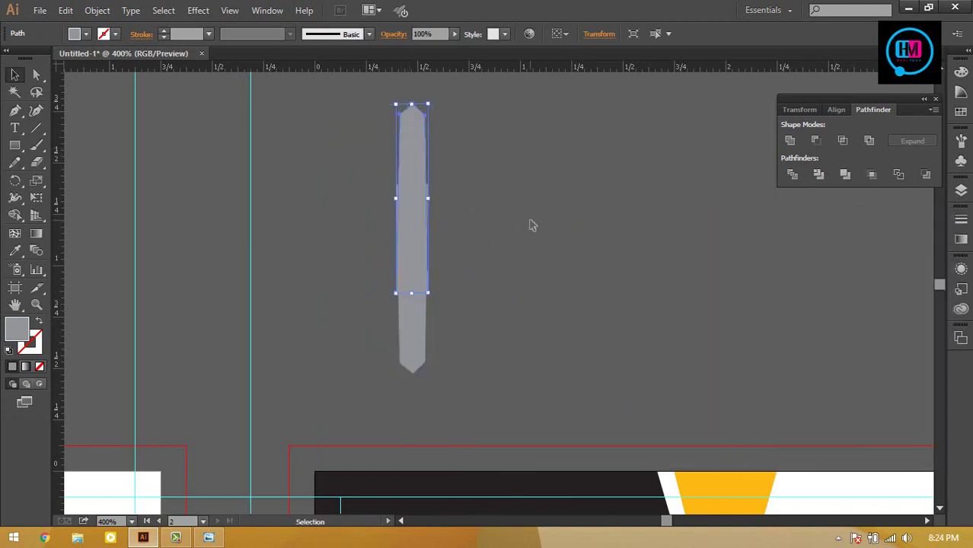
Move the flipped piece to overlap the original, forming a double-pointed strip.
left_click(537, 226)
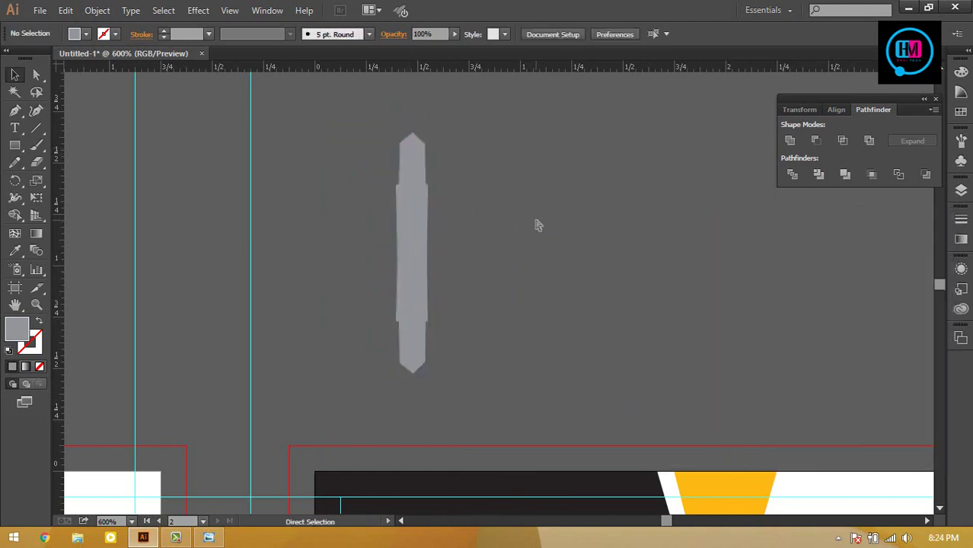
key("ctrl+plus")
scroll(538, 217, "up", 2)
left_click_drag(397, 224, 395, 237)
key("ctrl+plus")
Fill the lower pointed piece with yellow from the swatches.
left_click_drag(478, 294, 486, 231)
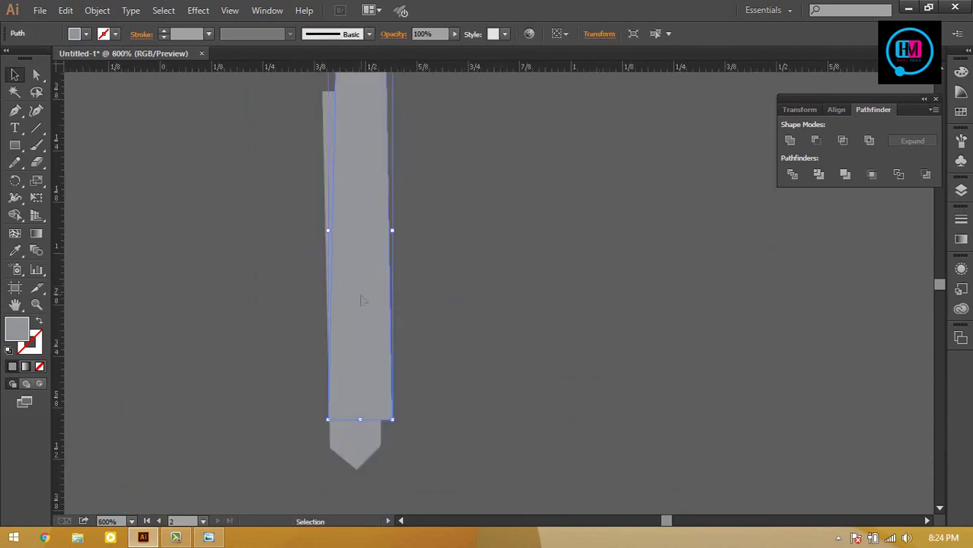
left_click(472, 365)
left_click_drag(472, 365, 189, 67)
left_click(85, 34)
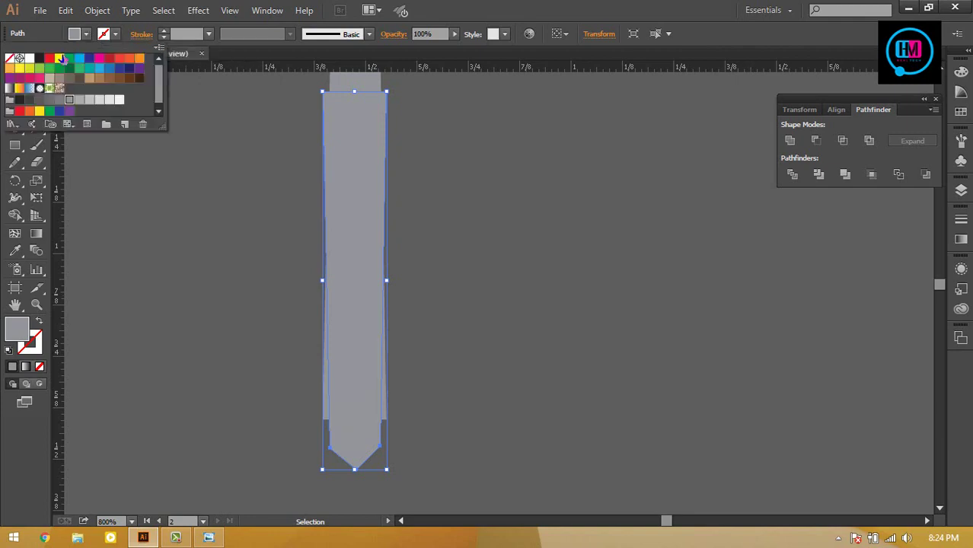
left_click(110, 113)
left_click(507, 211)
Pull the grey piece's anchor points inward so thin yellow edges show at the bottom.
key("a")
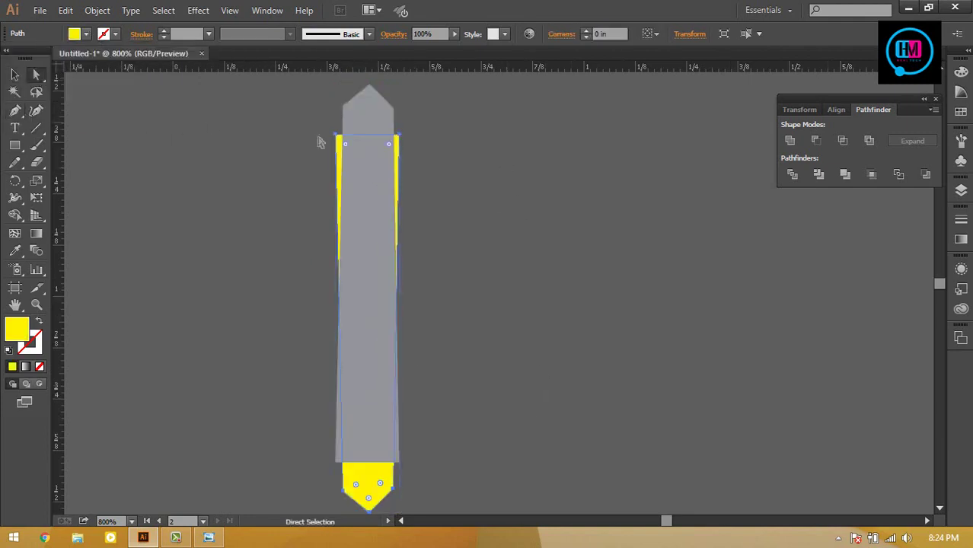
left_click(401, 135)
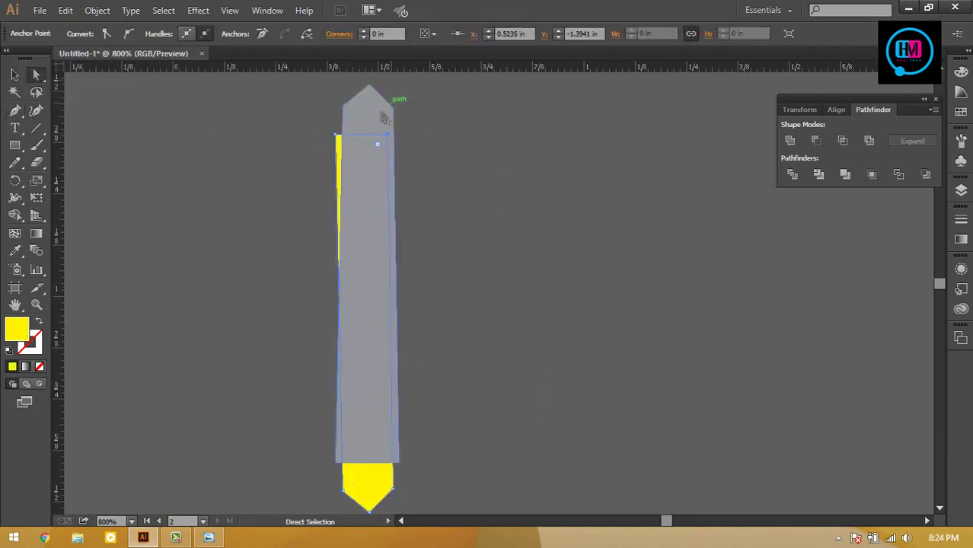
left_click_drag(339, 137, 340, 141)
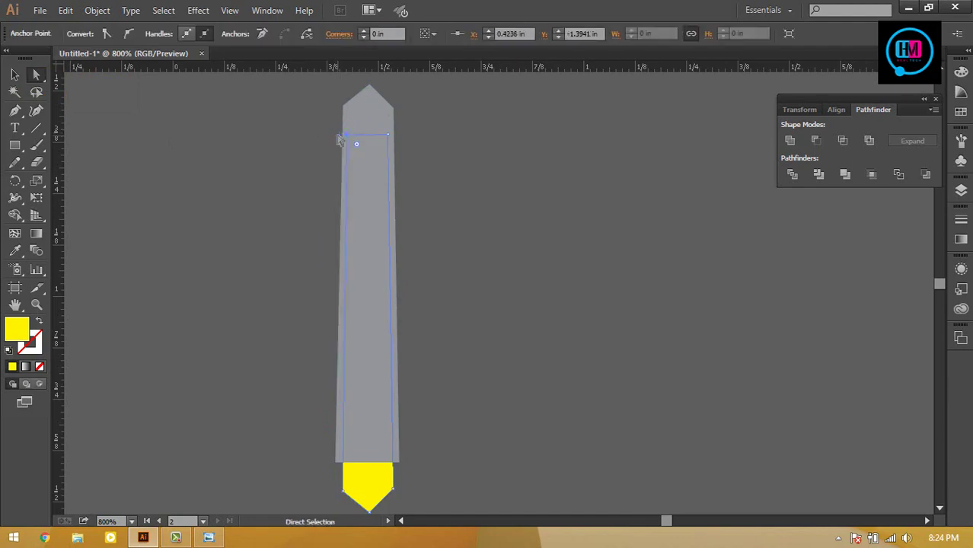
left_click_drag(399, 466, 396, 466)
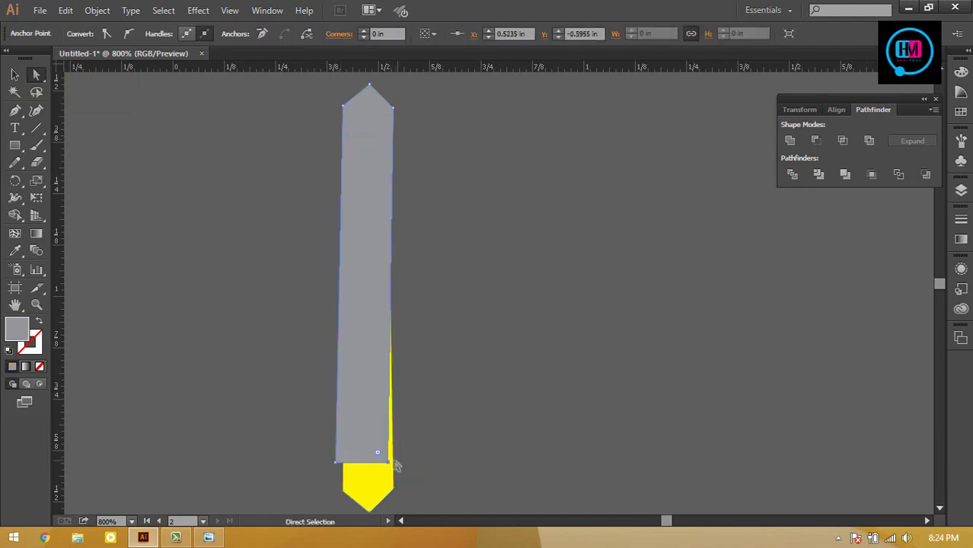
left_click_drag(337, 467, 336, 466)
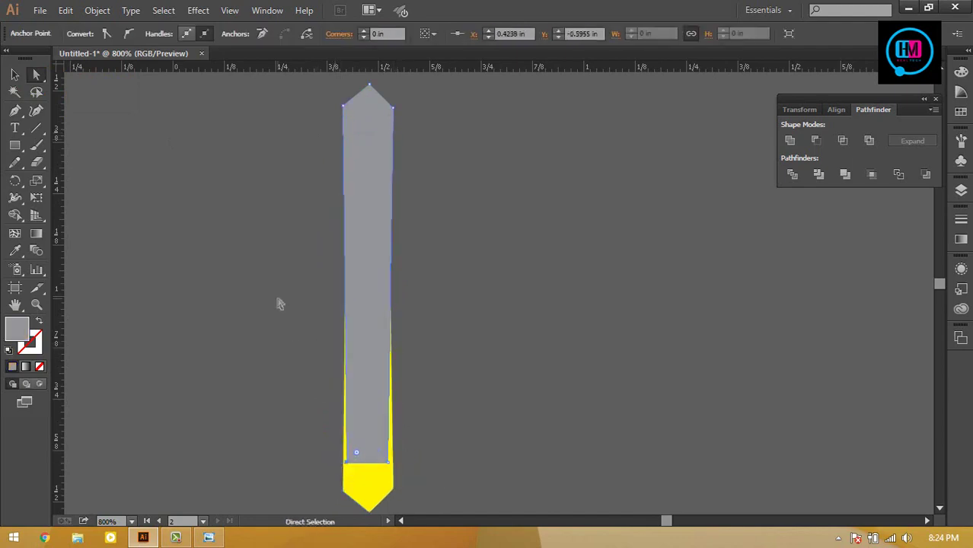
left_click(307, 233)
Shorten the yellow piece's tip so it sits just below the grey blade.
left_click(355, 108)
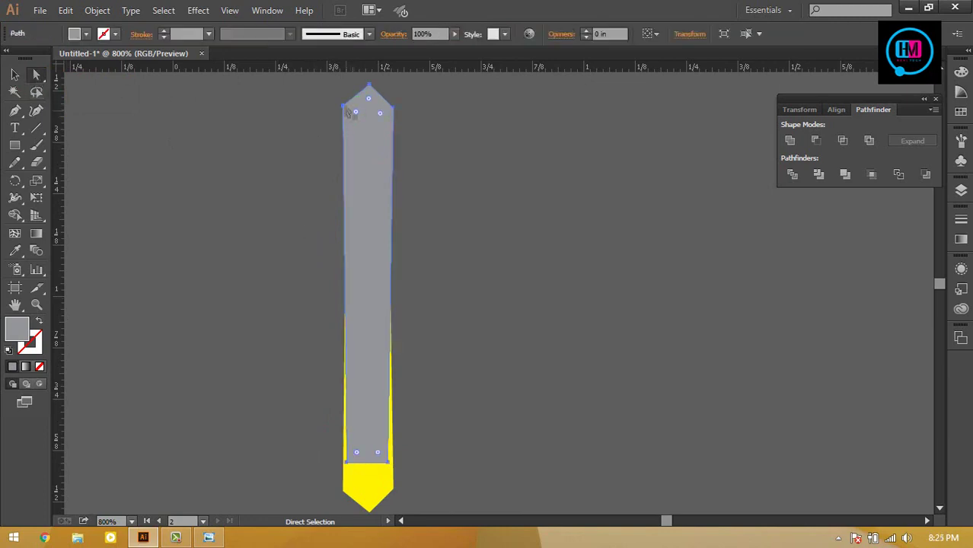
left_click(346, 109)
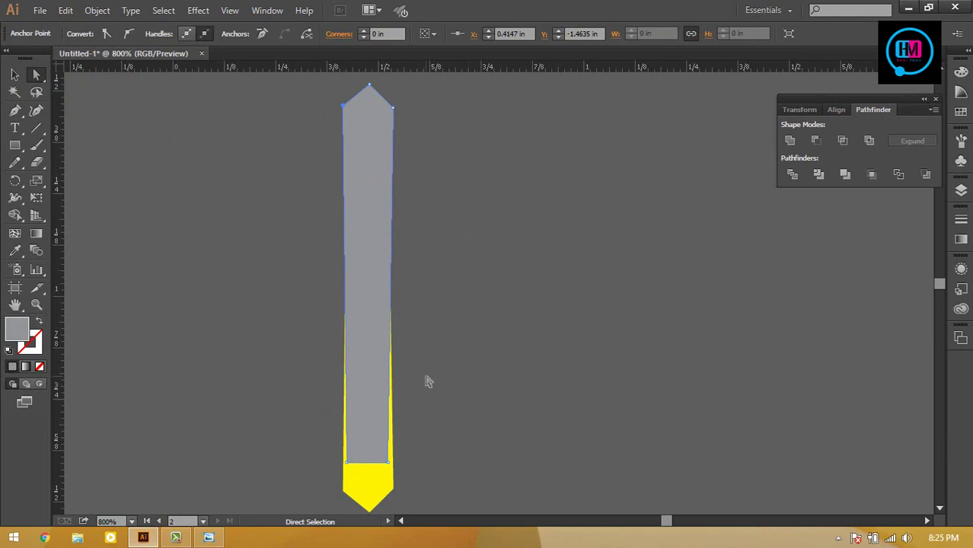
left_click(135, 122)
left_click_drag(376, 495, 373, 464)
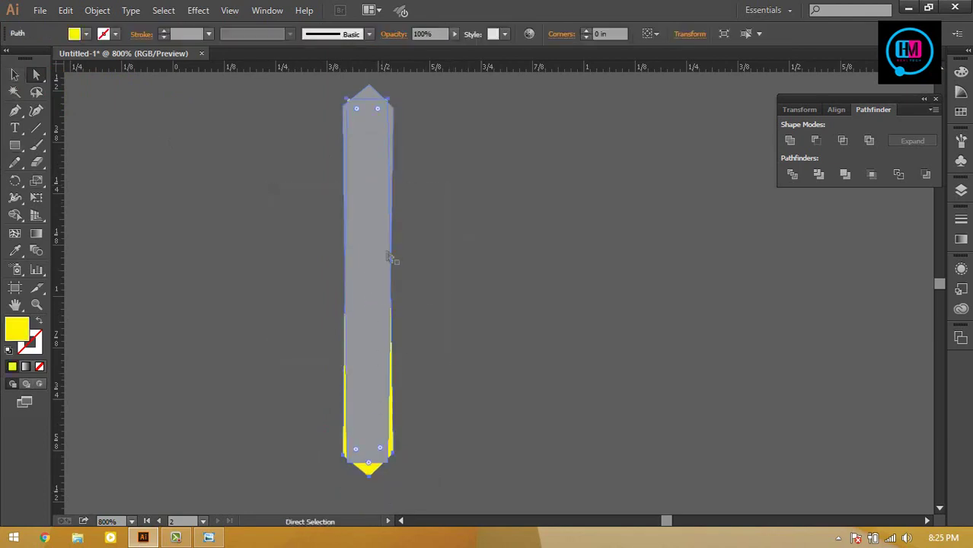
left_click(15, 74)
Align the grey and yellow pieces and send the yellow one behind the grey.
left_click_drag(383, 205, 383, 291)
left_click_drag(380, 400, 380, 440)
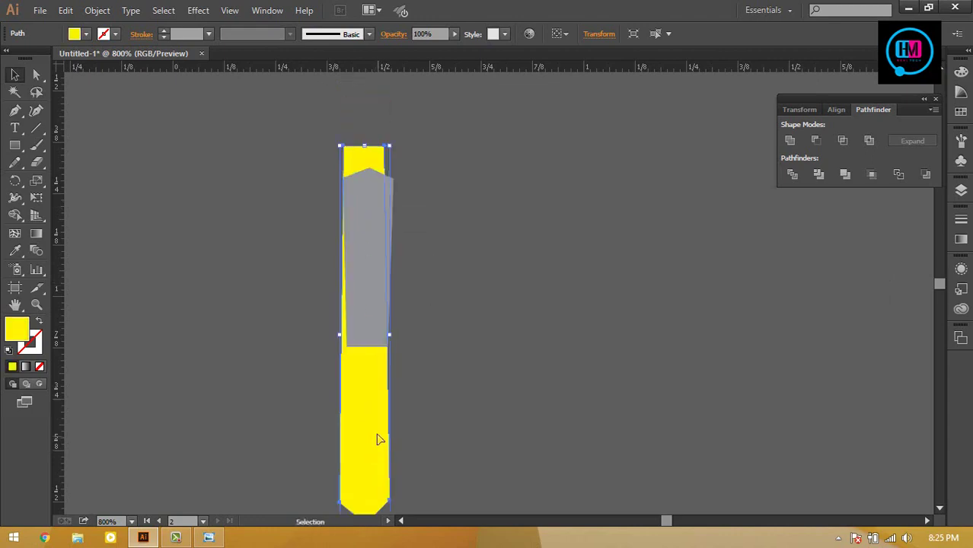
left_click_drag(365, 146, 365, 369)
mouse_move(391, 443)
left_mouse_down()
mouse_move(390, 321)
mouse_move(375, 349)
mouse_move(372, 307)
left_mouse_up()
key("ctrl+shift+bracketleft")
left_click(436, 245)
Unite both pieces with Pathfinder and make the merged shape slightly narrower.
left_click_drag(368, 217, 367, 164)
left_click(471, 243)
key("ctrl+a")
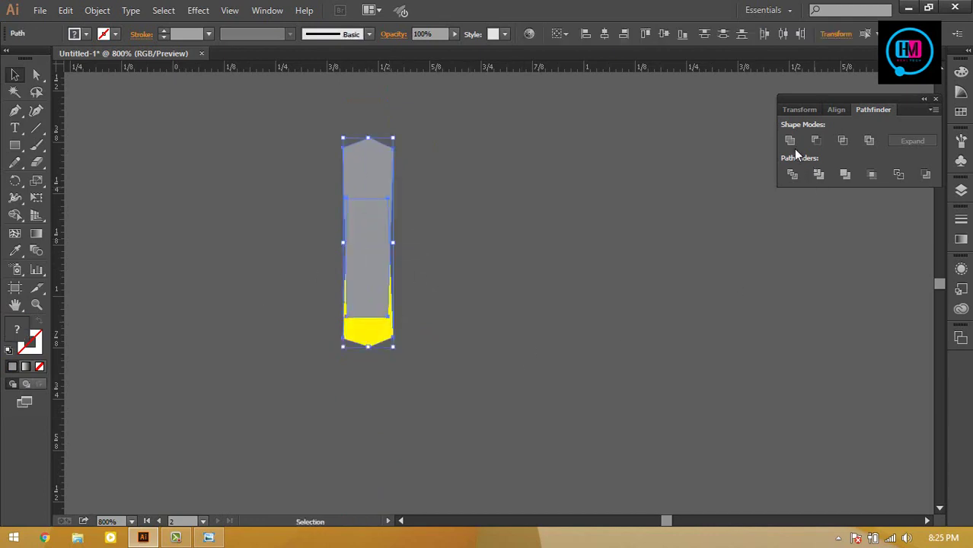
left_click(791, 141)
left_click(598, 288)
left_click(369, 259)
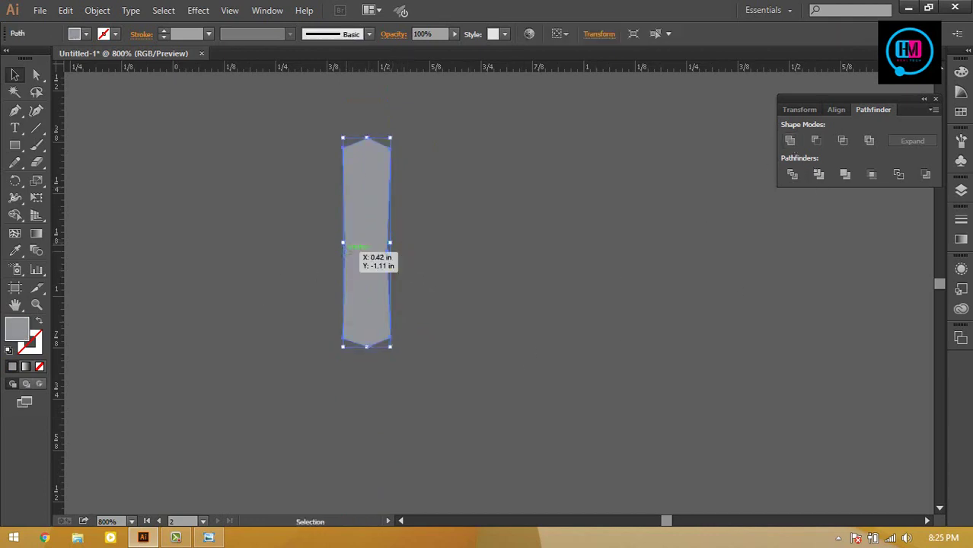
left_click_drag(398, 241, 391, 242)
left_click(428, 271)
scroll(428, 272, "down", 5)
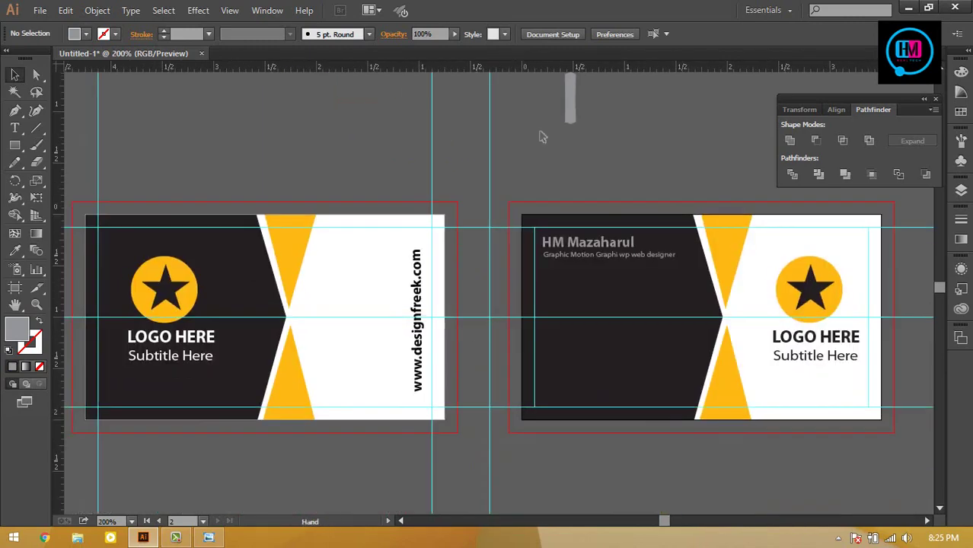
Move the grey bar onto the back card's dark area and compare it with the reference image.
left_click_drag(572, 114, 549, 379)
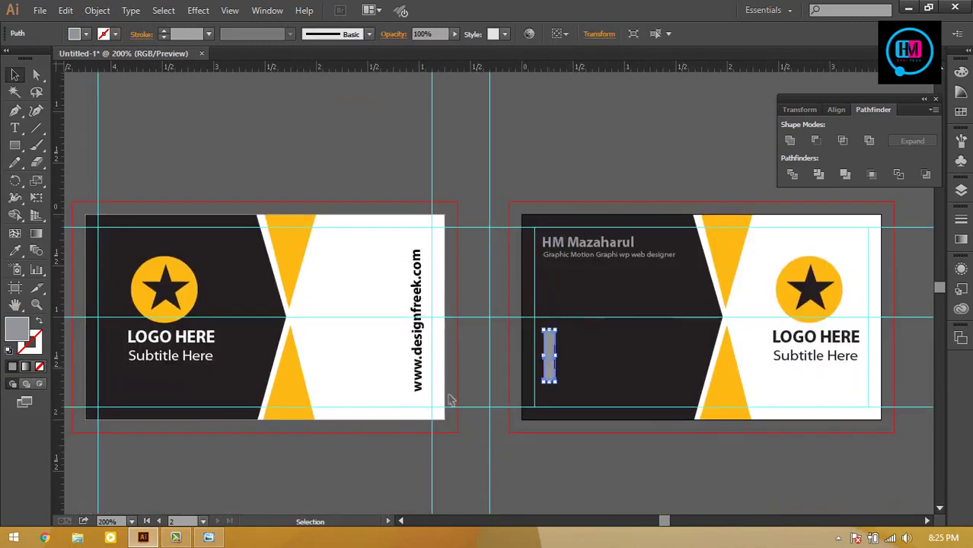
left_click(210, 539)
left_click(210, 539)
left_click(571, 368)
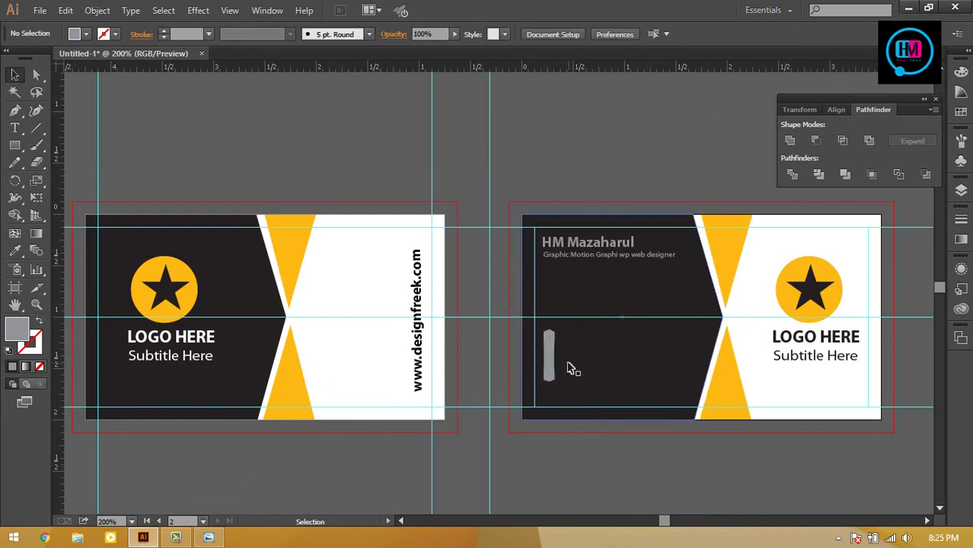
left_click(549, 354)
key("ctrl+plus")
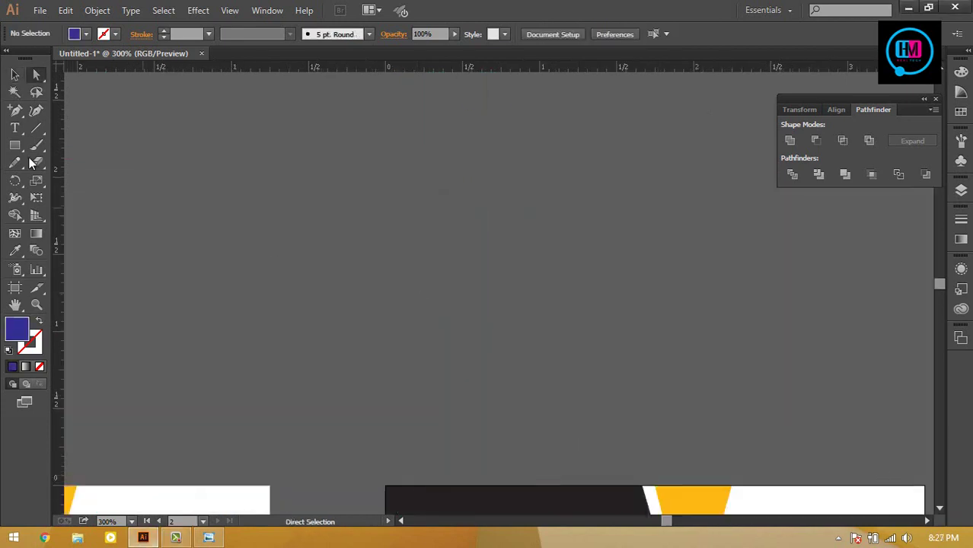
left_click(14, 145)
Draw a tall narrow blue rectangle with a vertical guide through its middle, and lock the guides.
left_click_drag(452, 203, 503, 439)
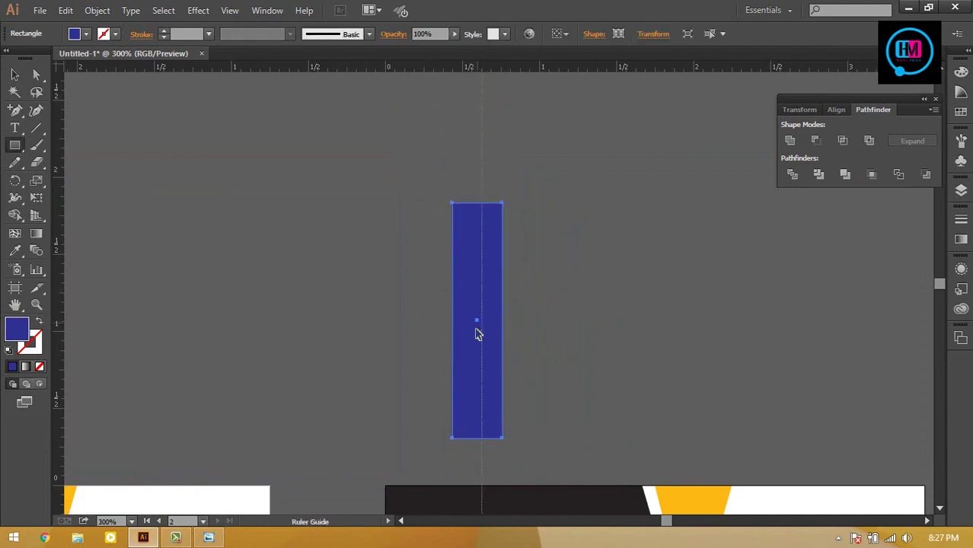
left_click_drag(479, 335, 539, 304)
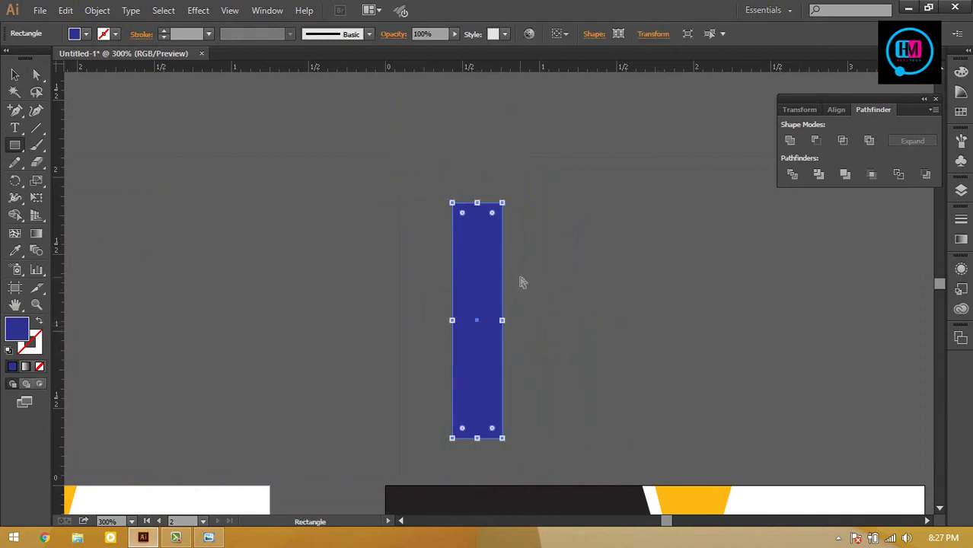
scroll(522, 282, "up", 1)
left_click(15, 73)
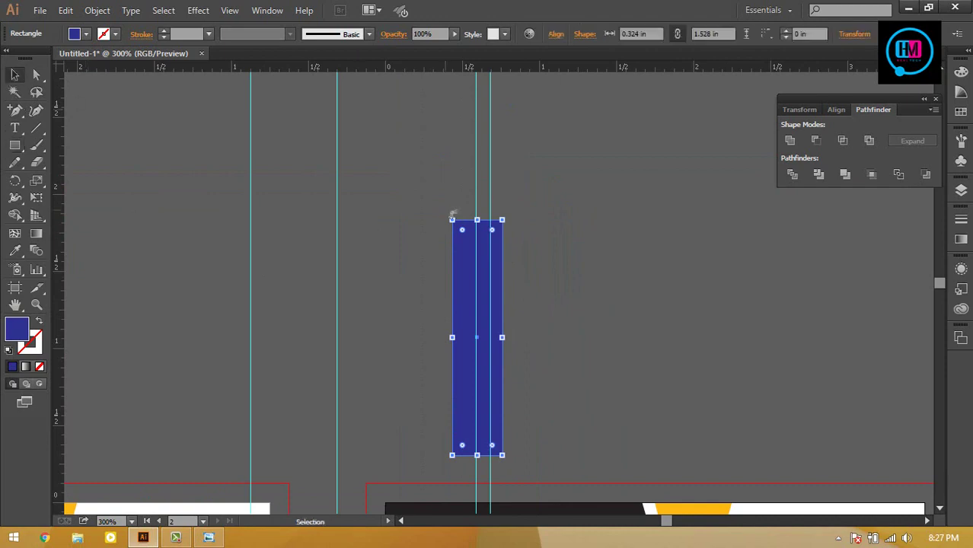
right_click(570, 214)
left_click(609, 342)
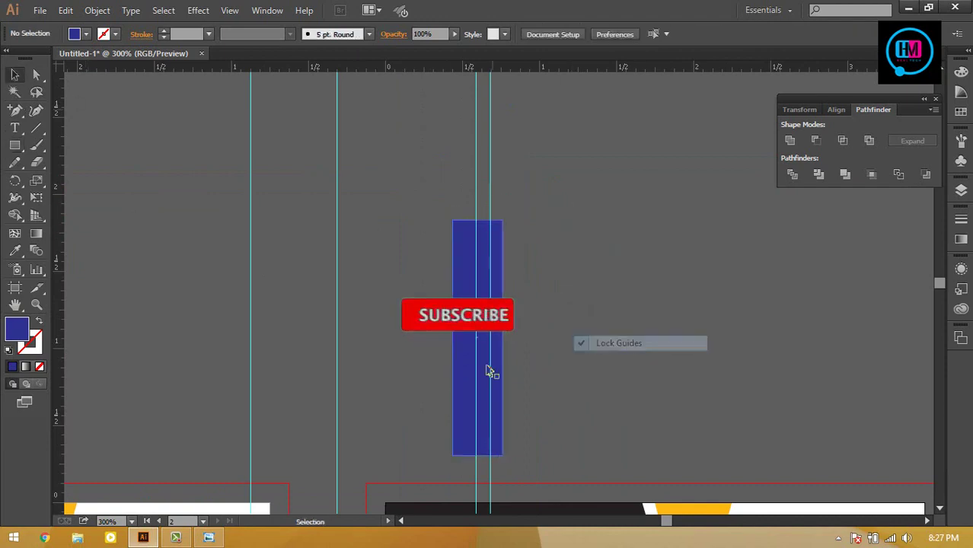
left_click(491, 468)
key("Delete")
Add middle anchors on the top and bottom edges and push them up to form an arrow.
key("ctrl+plus")
scroll(686, 252, "down", 2)
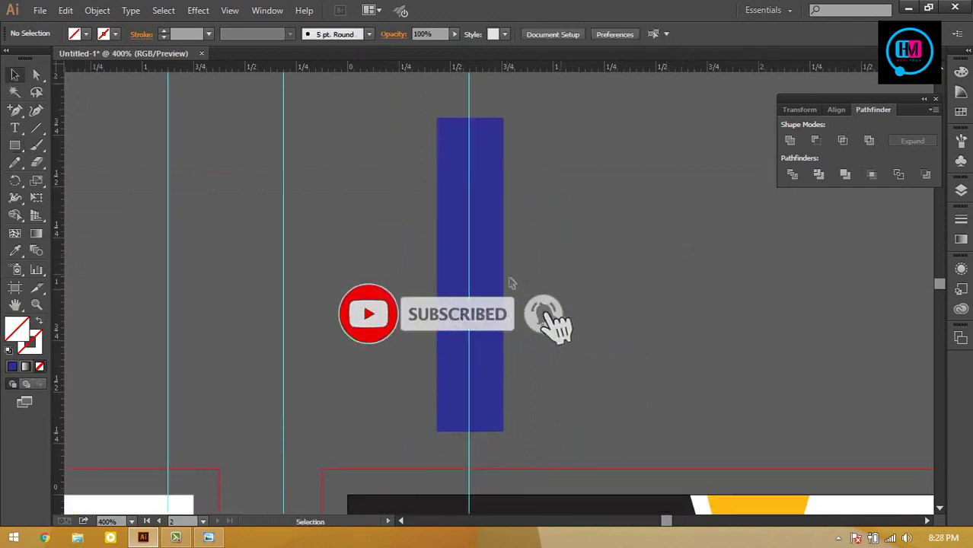
left_click(495, 276)
left_click(15, 110)
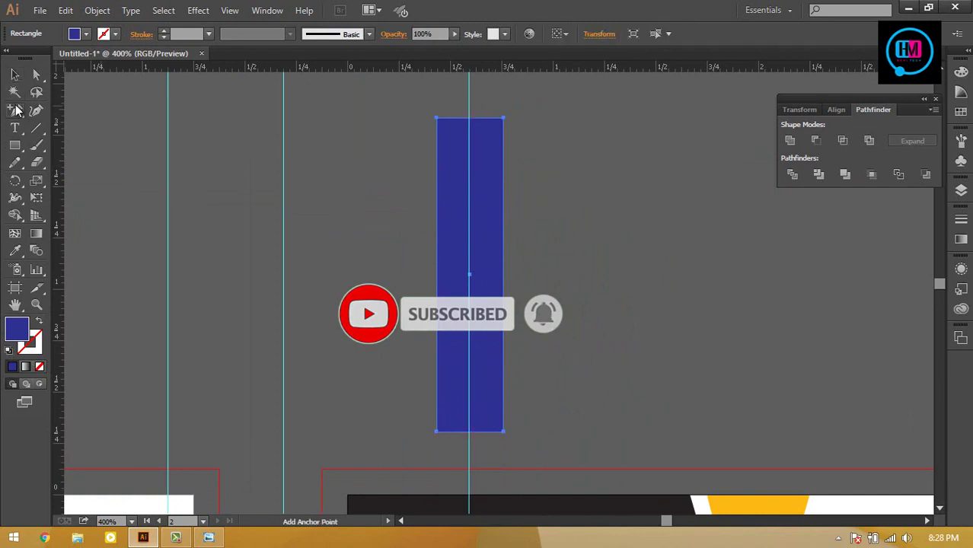
left_click(469, 118)
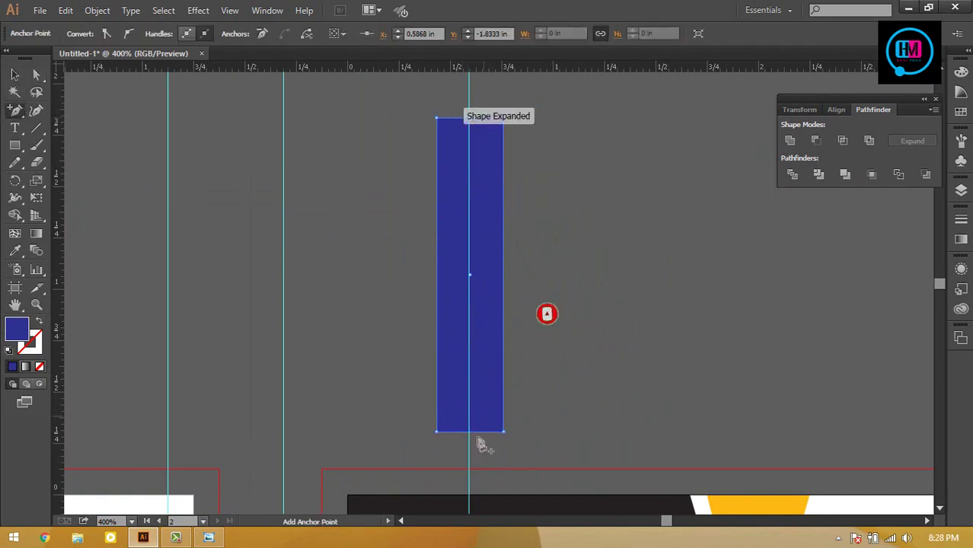
left_click(470, 432)
key("v")
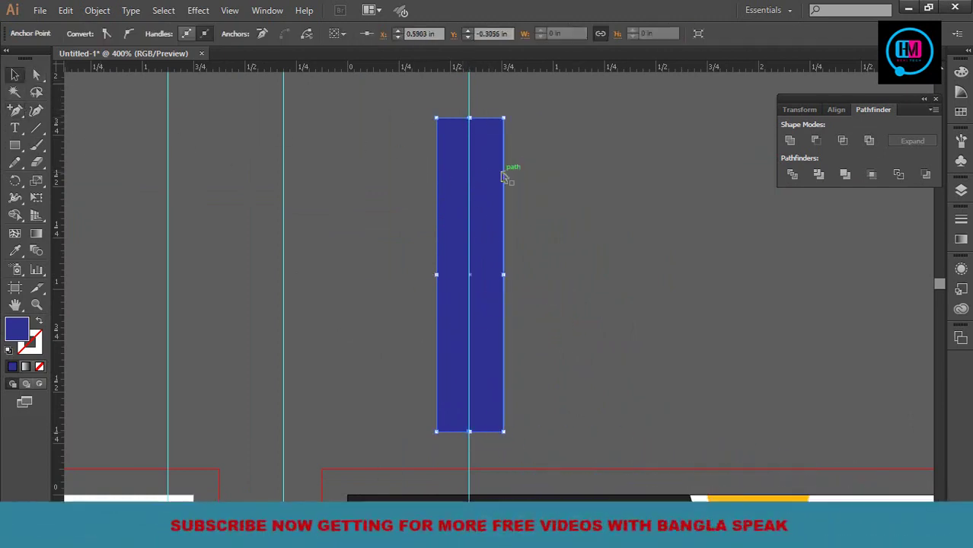
key("a")
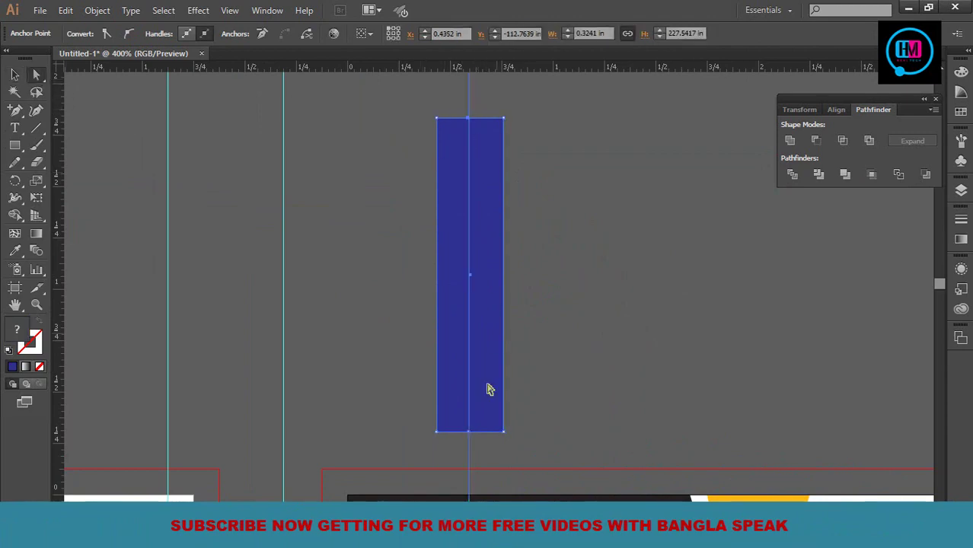
left_click(477, 435, "shift")
left_click_drag(478, 435, 479, 426)
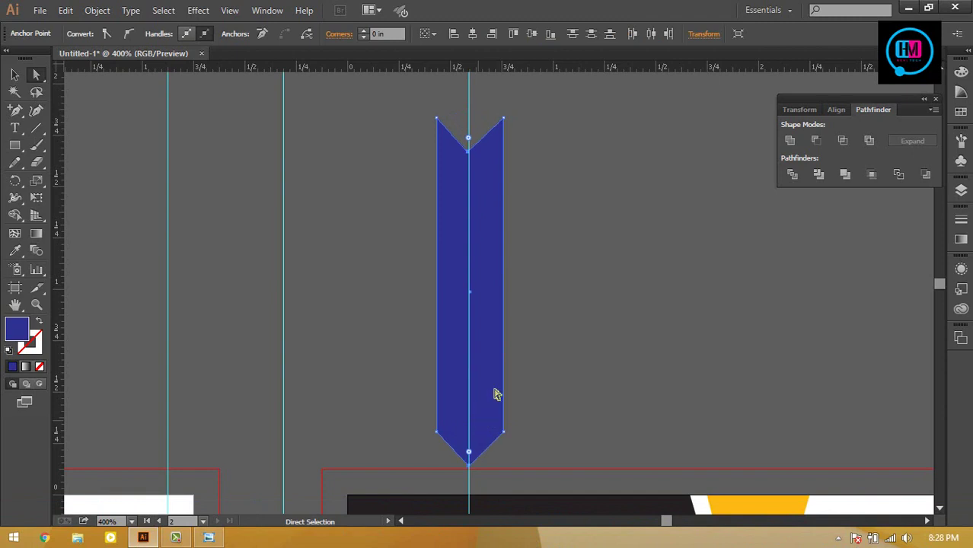
Move the blue arrow shape to the right and make it narrower.
left_click(14, 74)
left_click(359, 211)
left_click_drag(476, 217, 600, 217)
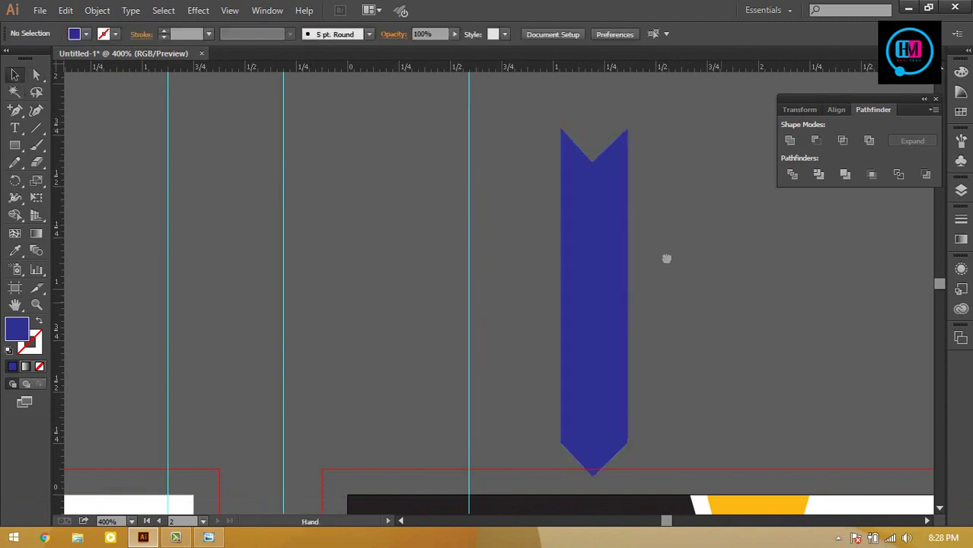
scroll(623, 247, "down", 2)
mouse_move(561, 243)
left_mouse_down()
mouse_move(533, 245)
mouse_move(549, 242)
left_mouse_up()
left_click(621, 260)
left_click(521, 278)
key("ctrl+minus")
key("ctrl+minus")
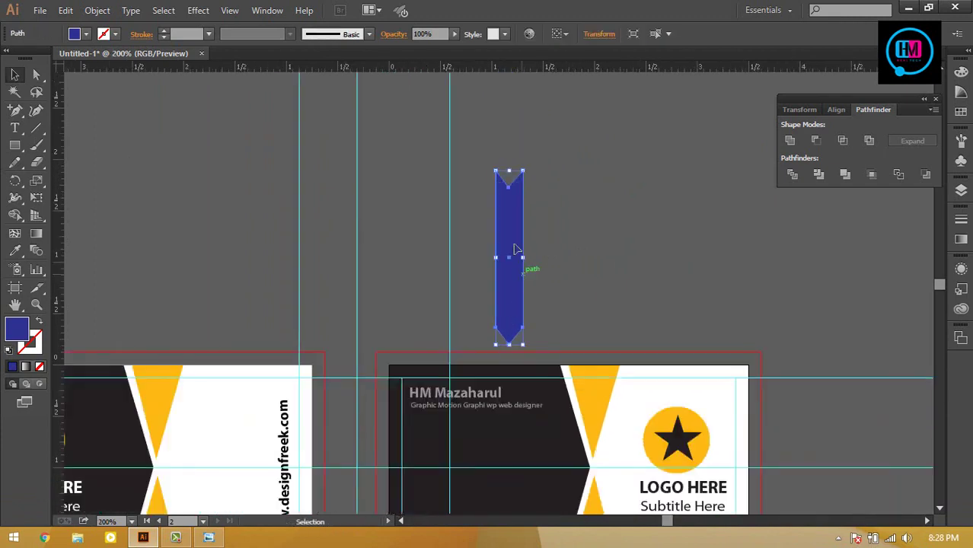
left_click_drag(523, 346, 516, 342)
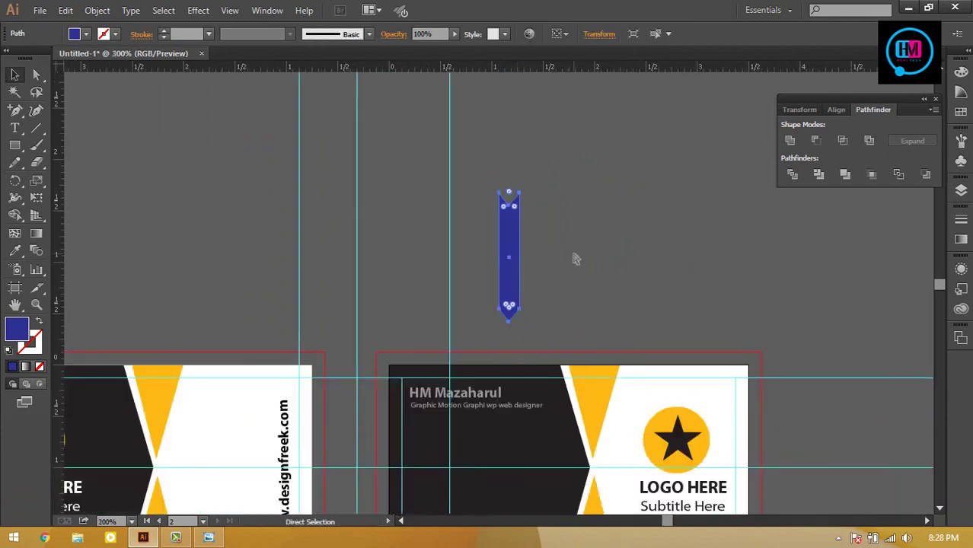
key("ctrl+plus")
left_click_drag(617, 175, 625, 204)
Trim off the arrow's notched top with a covering rectangle and delete the leftover piece.
left_click_drag(457, 102, 613, 231)
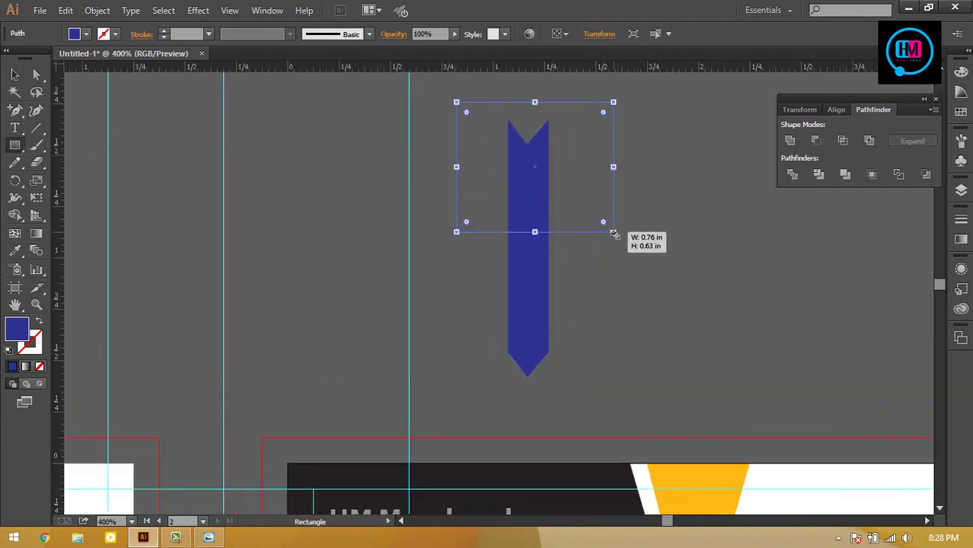
key("v")
left_click(342, 164)
key("ctrl+a")
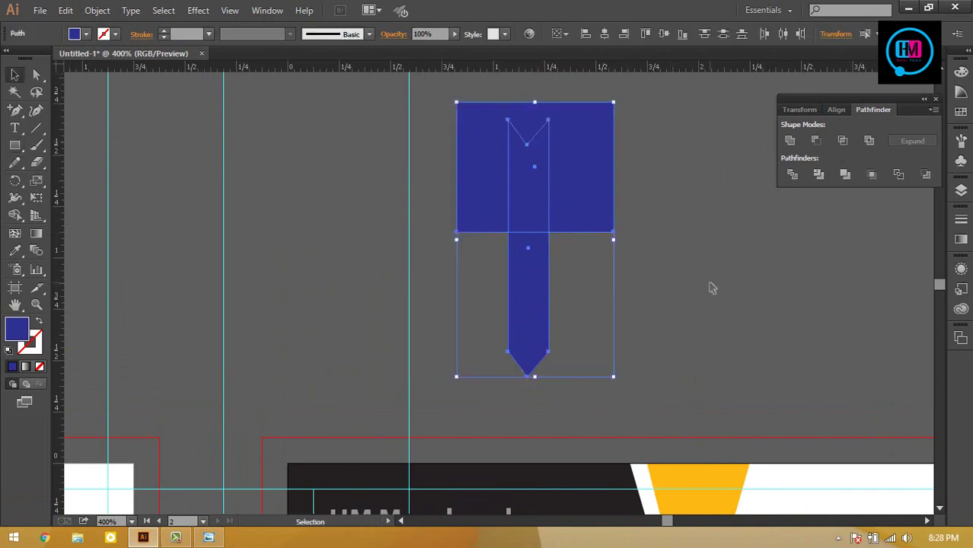
left_click(820, 177)
right_click(572, 179)
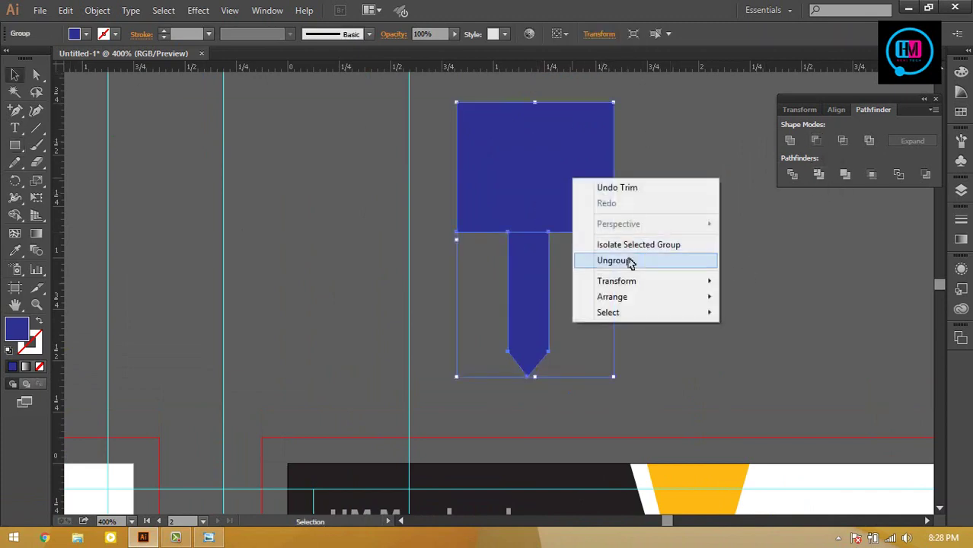
left_click(628, 260)
left_click(589, 174)
key("Delete")
Rotate a copy 180° above the arrow and unite both into a double-pointed ribbon.
left_click(530, 237)
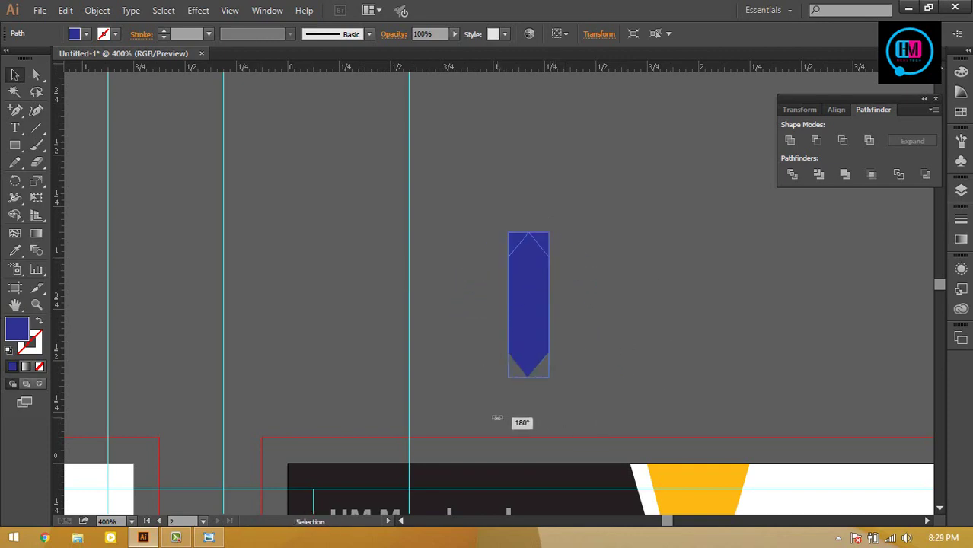
left_click_drag(555, 226, 503, 415)
left_click_drag(530, 355, 530, 350)
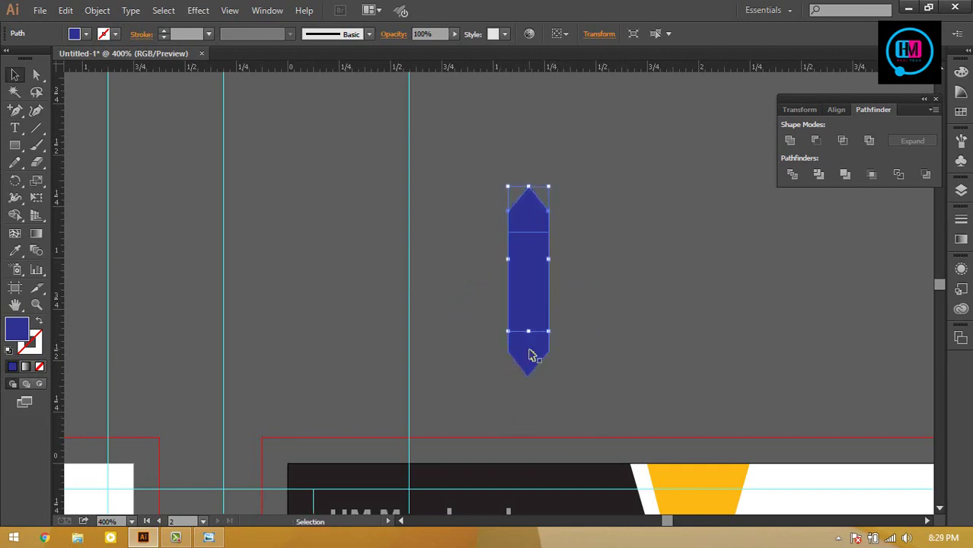
left_click_drag(617, 196, 415, 390)
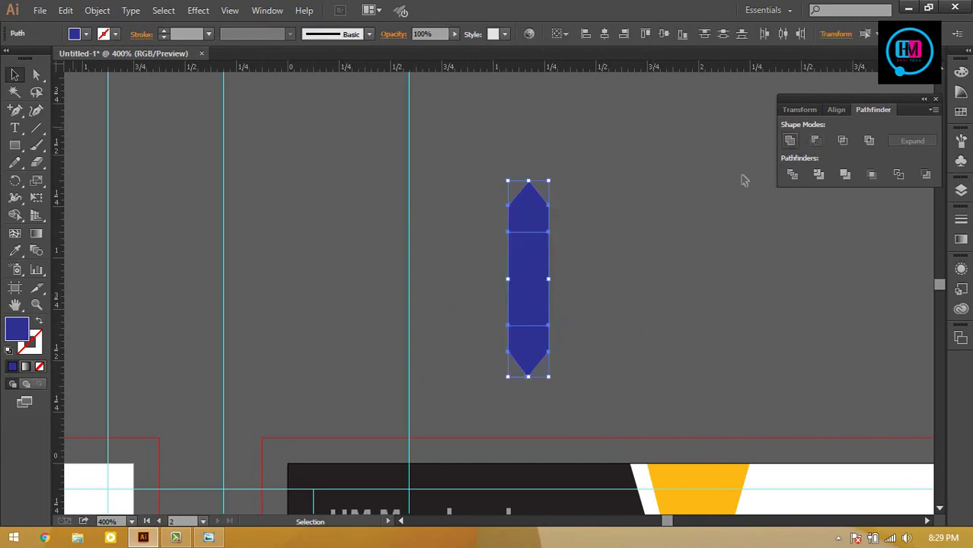
left_click(669, 248)
key("ctrl+minus")
key("ctrl+minus")
key("ctrl+minus")
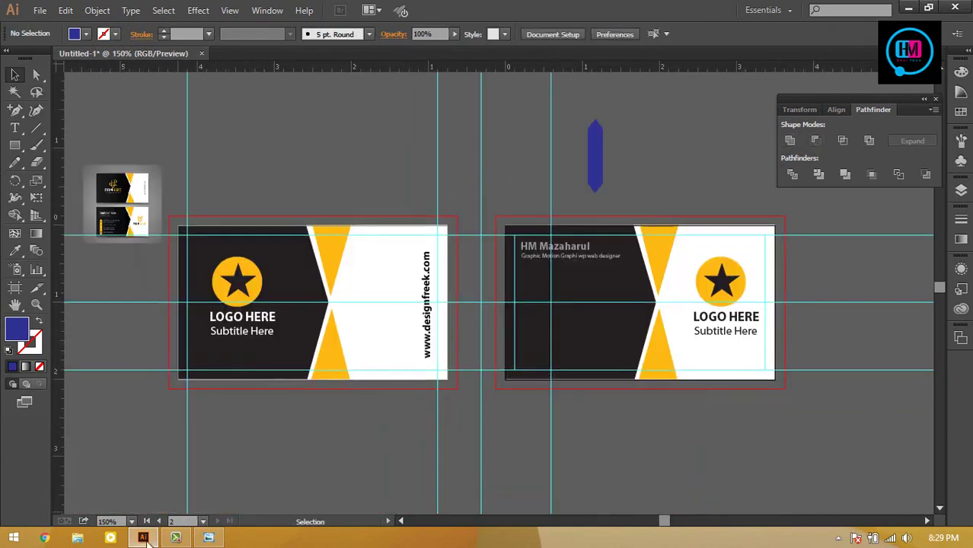
Move the blue ribbon to the back card's left side, scale it down and stretch it taller.
left_click_drag(590, 156, 537, 326)
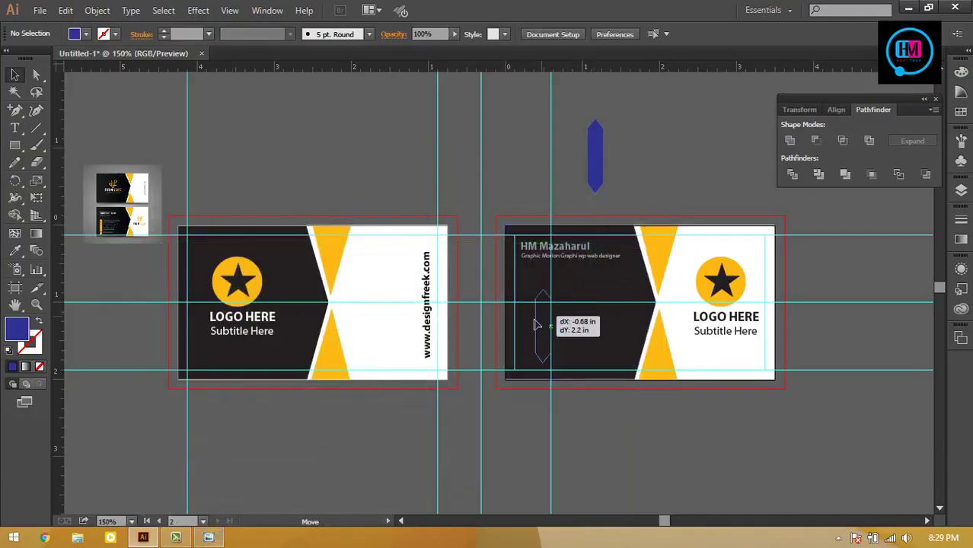
key("ctrl+plus")
key("ctrl+plus")
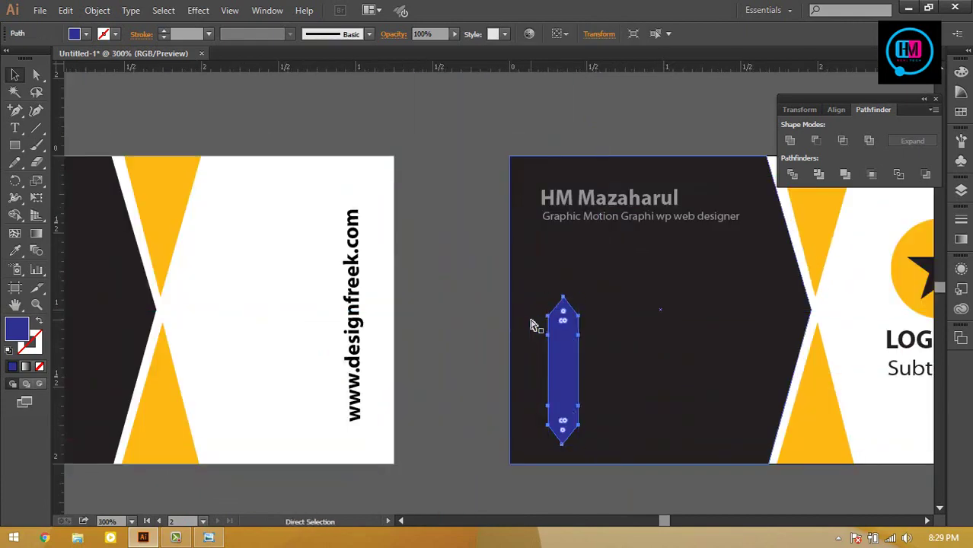
key("v")
key("ctrl+semicolon")
left_click_drag(579, 445, 571, 420)
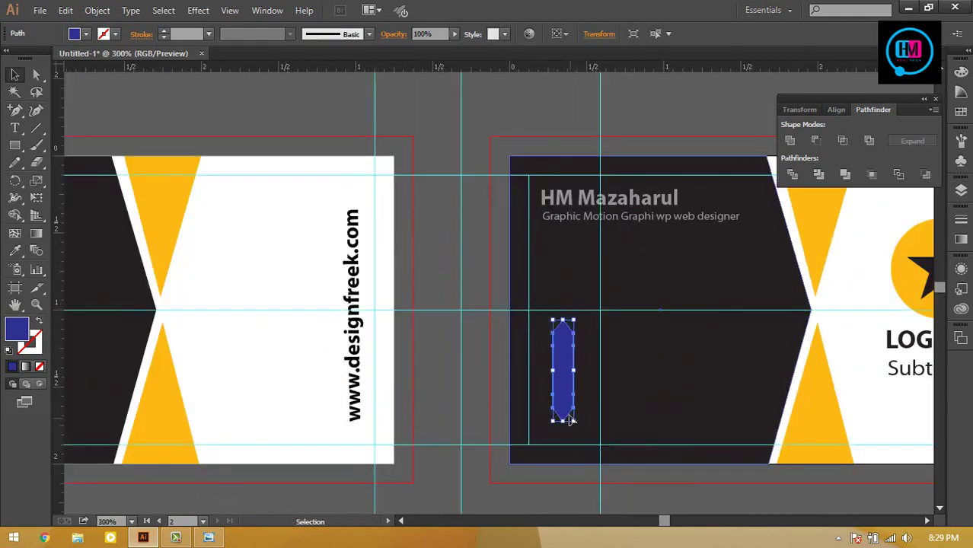
key("ctrl+plus")
left_click_drag(615, 337, 588, 338)
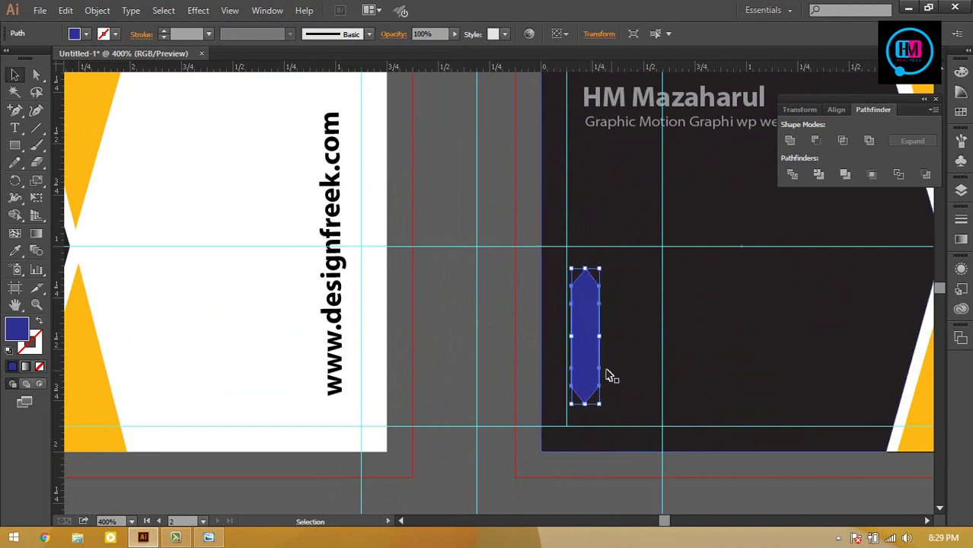
left_click_drag(585, 404, 587, 421)
Hide the guides, zoom out, and check the reference card image.
left_click(595, 457)
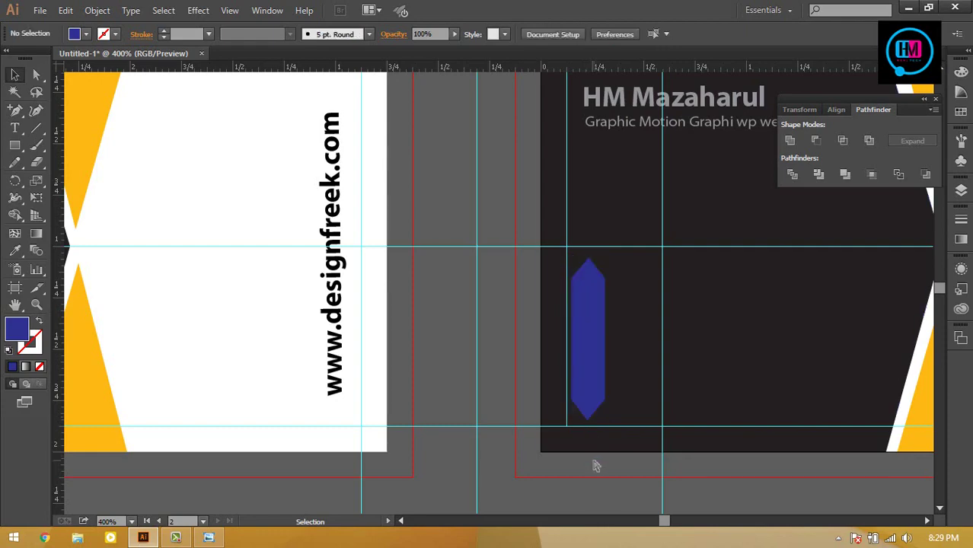
key("ctrl+semicolon")
key("ctrl+minus")
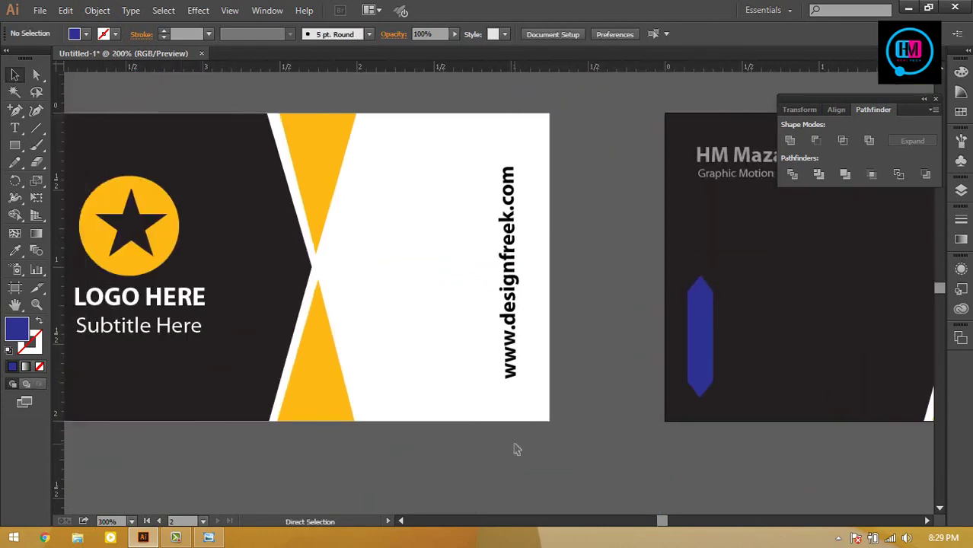
key("ctrl+minus")
left_click(208, 538)
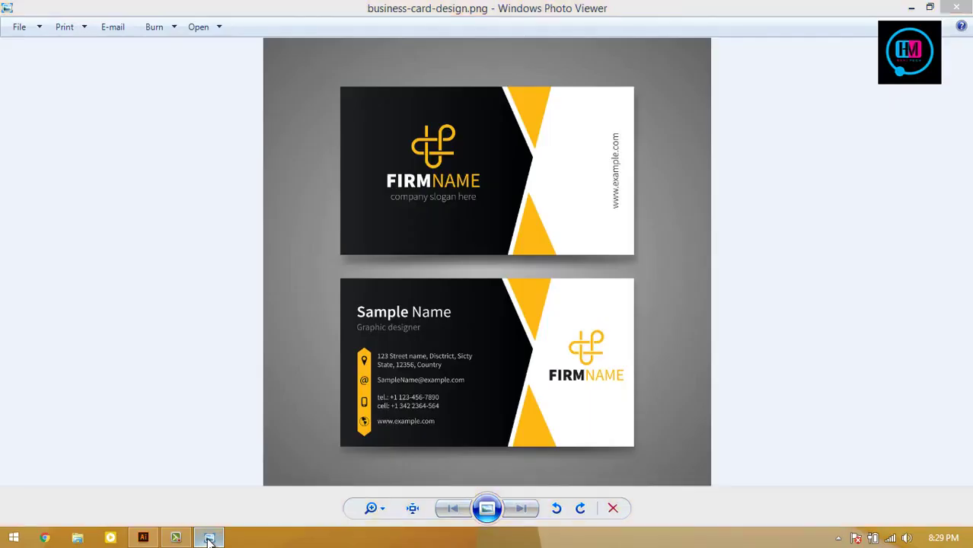
left_click(208, 538)
Stretch the blue shape into a taller bar with pointed ends.
left_click(633, 328)
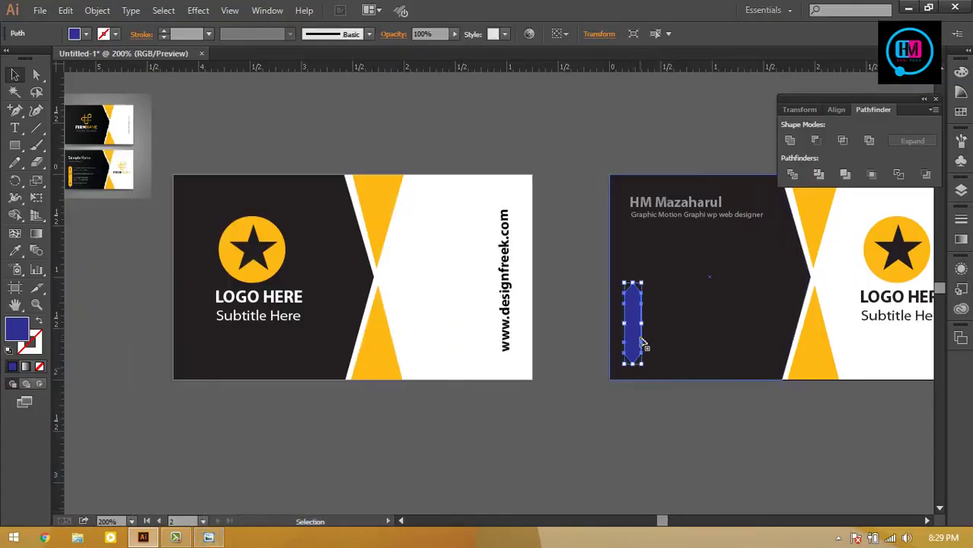
left_click_drag(636, 286, 636, 261)
left_click_drag(634, 364, 634, 373)
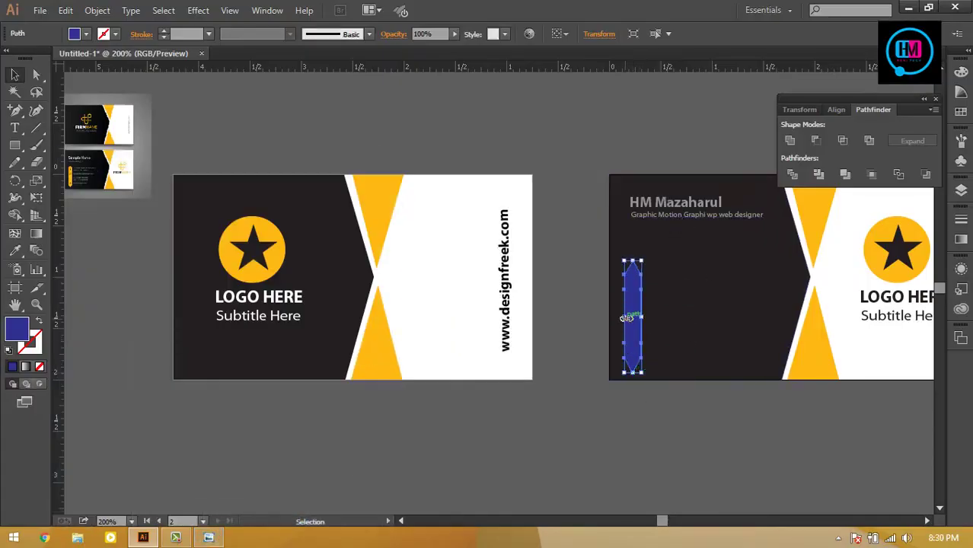
left_click(717, 399)
scroll(717, 413, "right", 2)
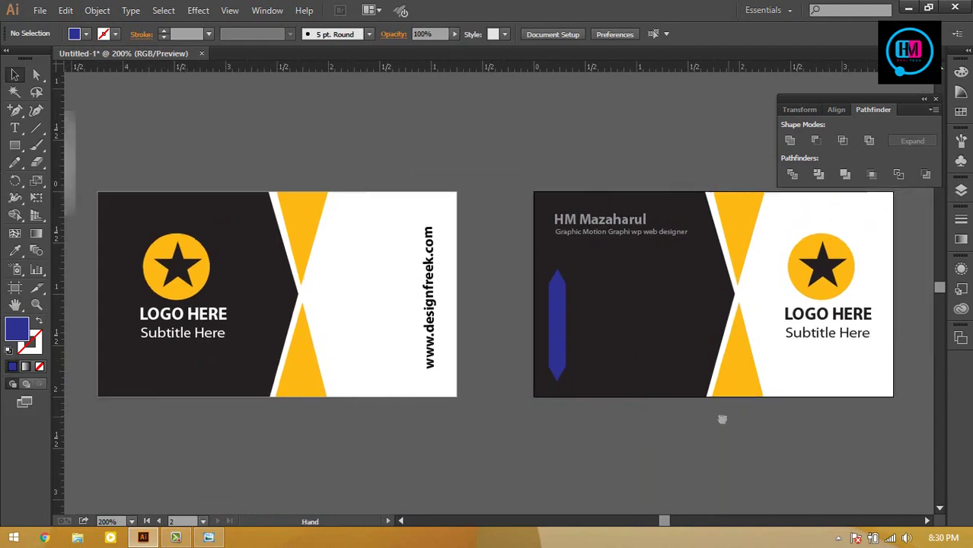
Type a text block below the card with Address, Phone number and Web Address lines.
key("t")
left_click(420, 464)
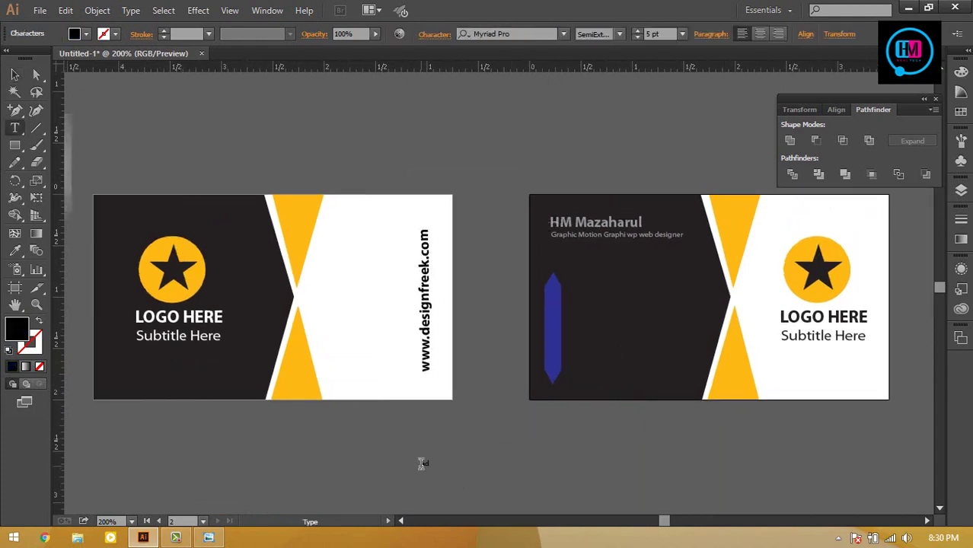
key("Return")
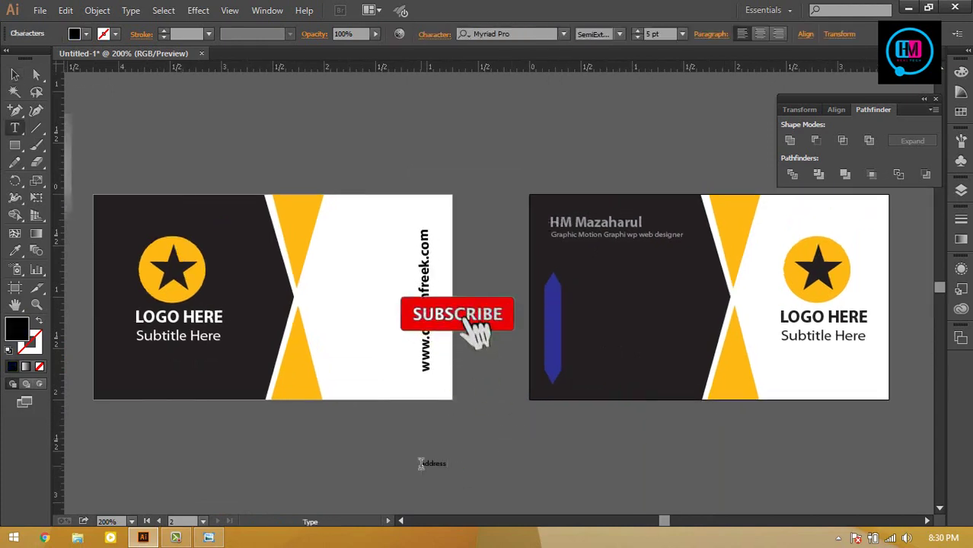
type("Phone number")
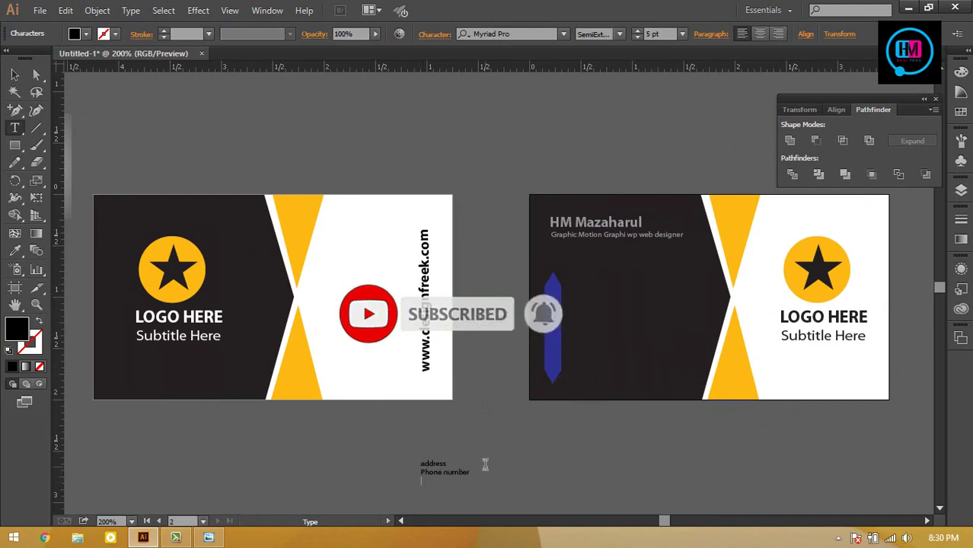
type("WEB")
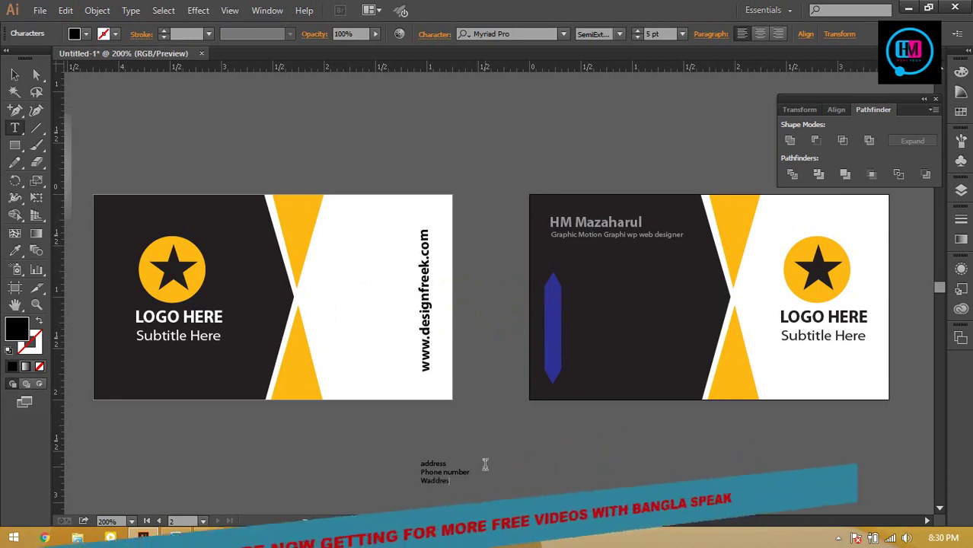
type("es")
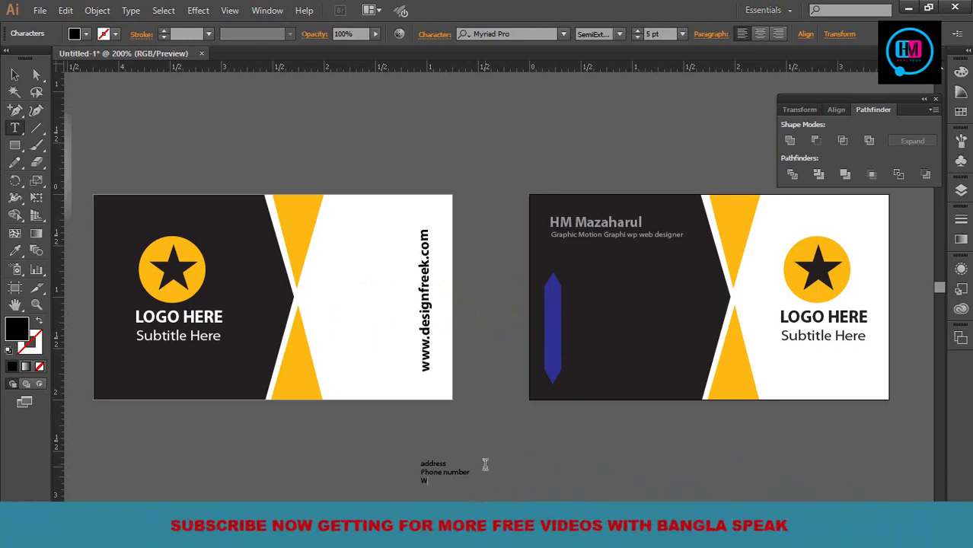
type("eb Address")
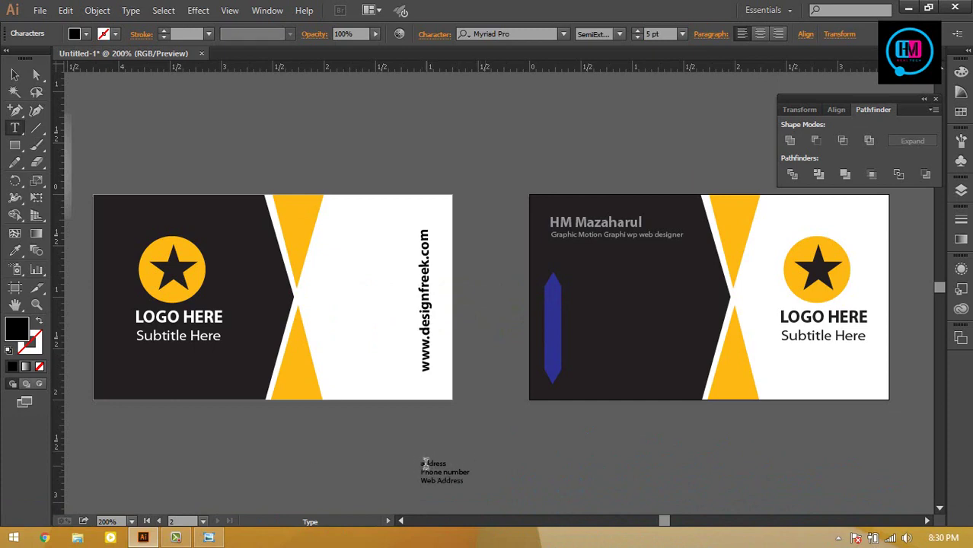
key("ctrl+plus")
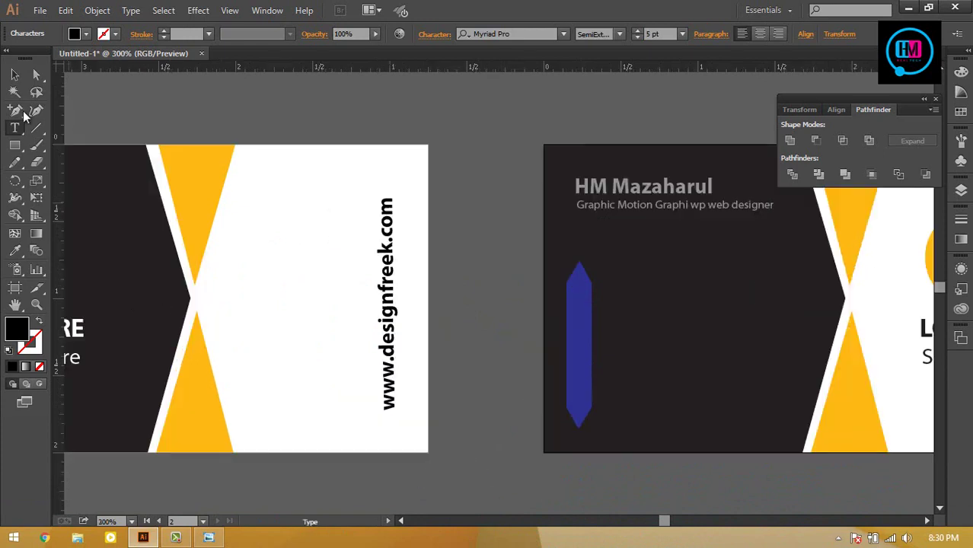
Make the contact text white, place it on the dark card beside the blue bar, and enlarge it.
left_click_drag(444, 298, 479, 96)
left_click_drag(493, 360, 421, 360)
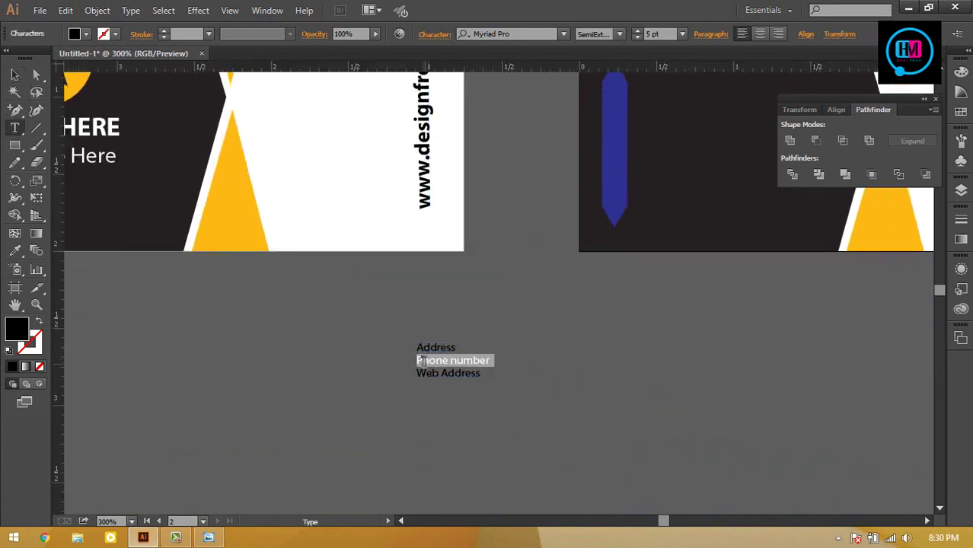
left_click(420, 370)
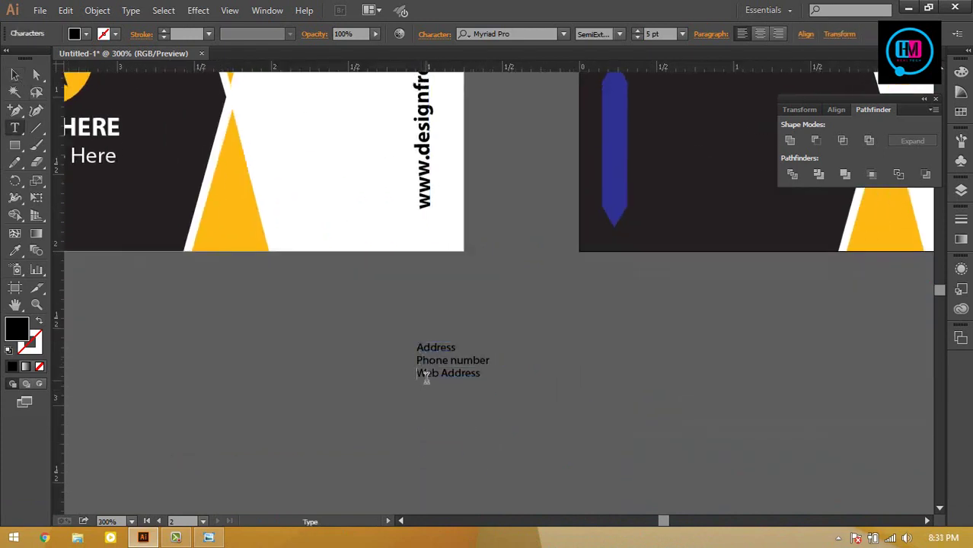
key("Escape")
left_click(86, 33)
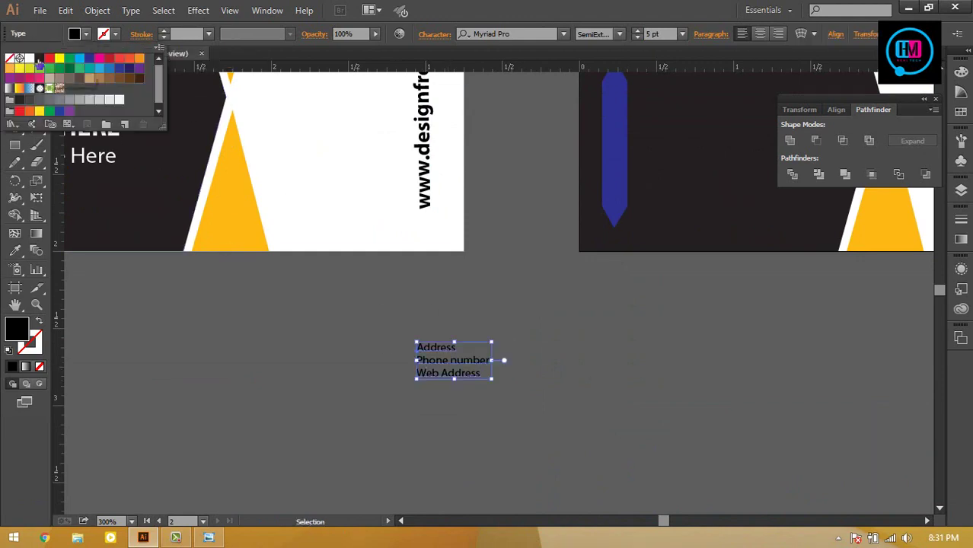
left_click(17, 58)
left_click_drag(711, 346, 599, 445)
mouse_move(339, 459)
left_mouse_down()
mouse_move(568, 194)
mouse_move(668, 288)
left_mouse_up()
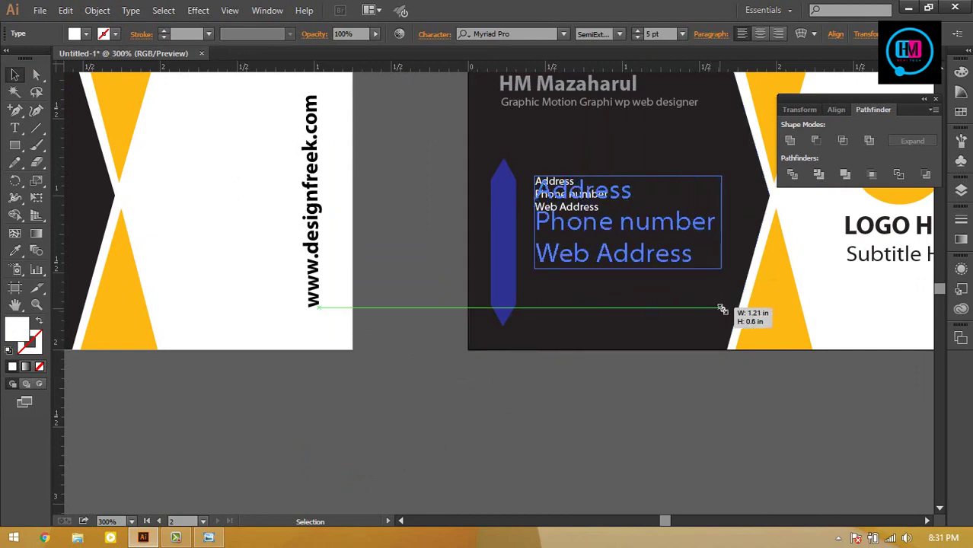
left_click_drag(615, 238, 612, 241)
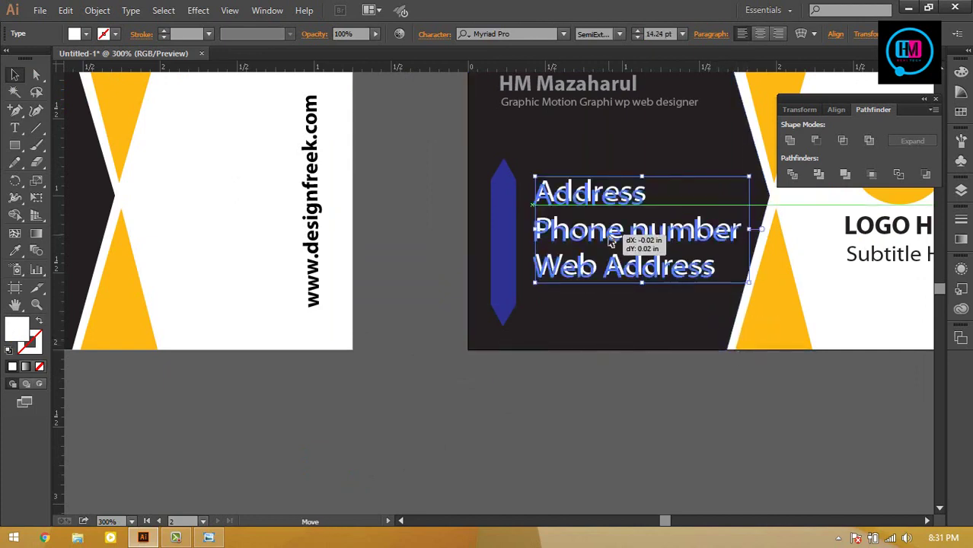
left_click(581, 432)
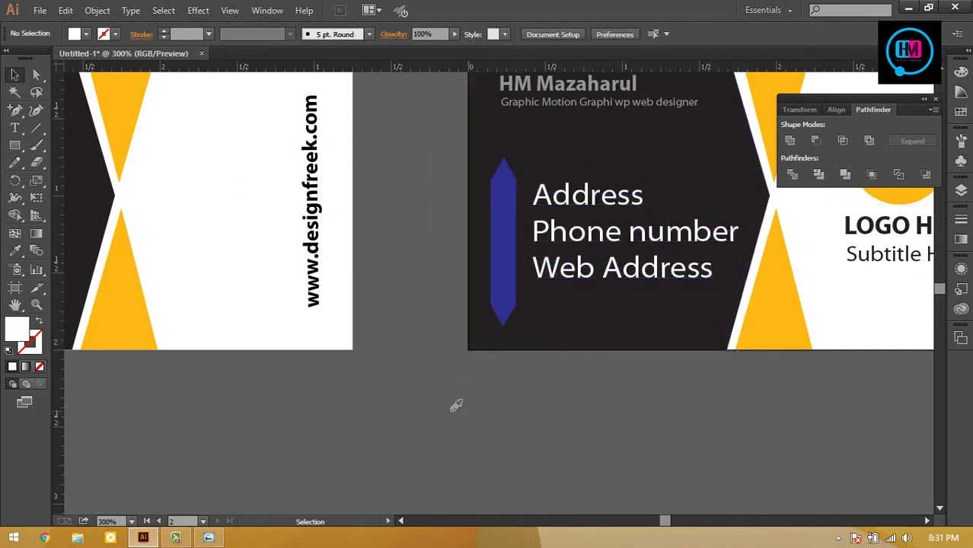
Draw a 0.2 in white circle on the blue bar beside the Address line.
left_click_drag(15, 145, 96, 181)
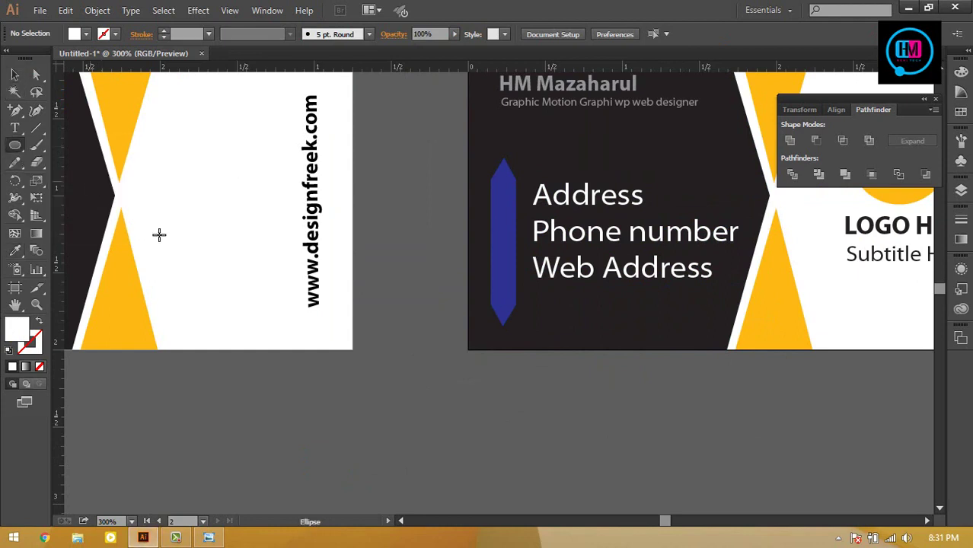
mouse_move(395, 414)
left_mouse_down()
mouse_move(409, 428)
mouse_move(507, 203)
left_mouse_up()
key("v")
left_click(409, 361)
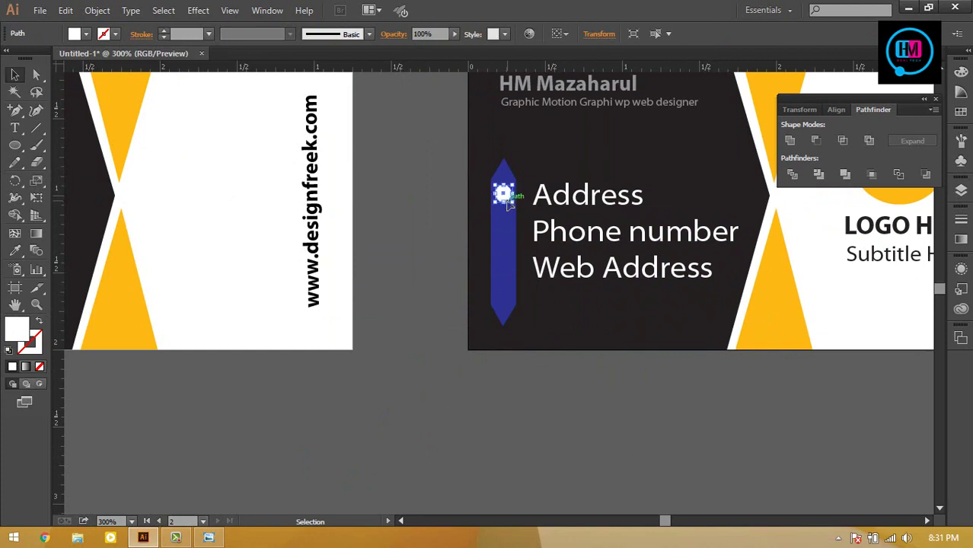
left_click(512, 384)
key("ctrl+equal")
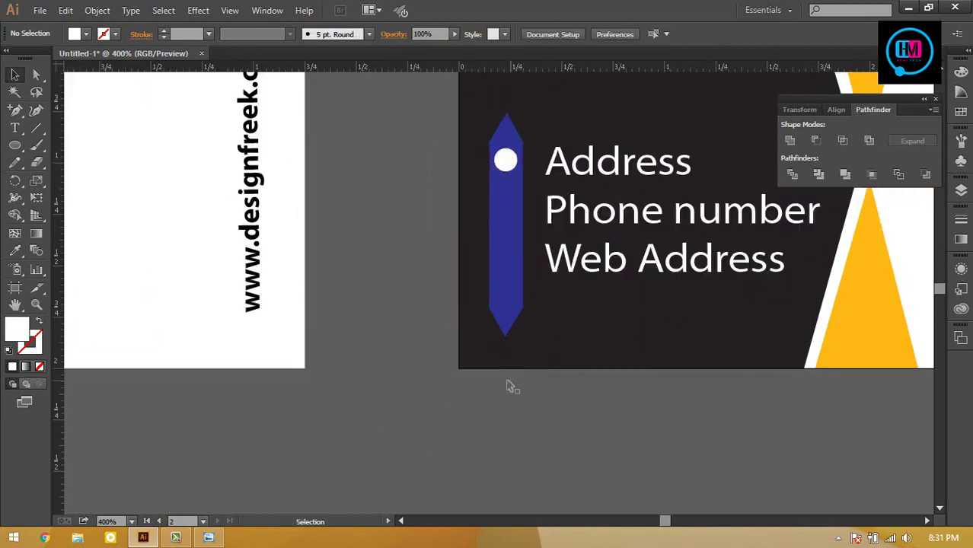
scroll(508, 304, "up", 1)
Copy the white circle down beside the Phone number and Web Address lines.
left_click(507, 181)
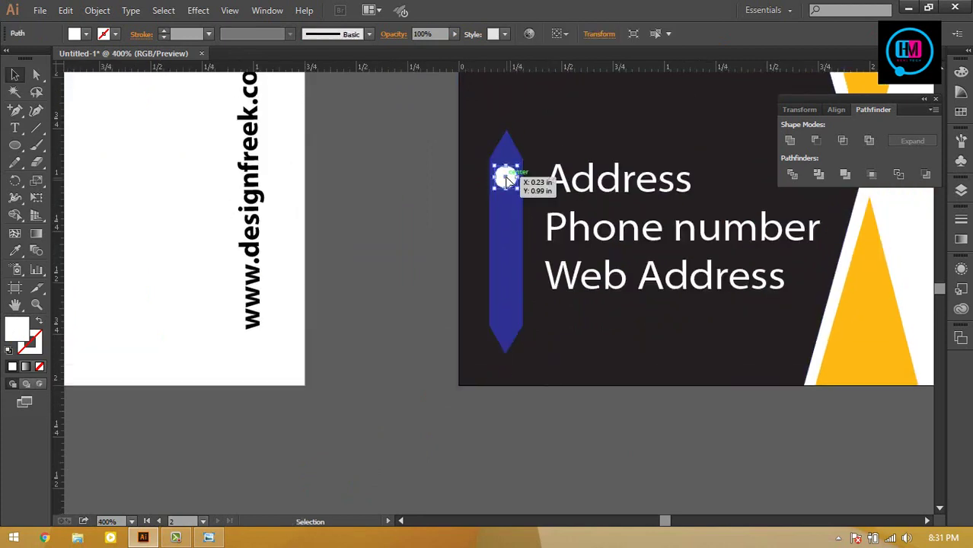
left_click(583, 186, "shift")
right_click(583, 185)
left_click(563, 183)
right_click(630, 187)
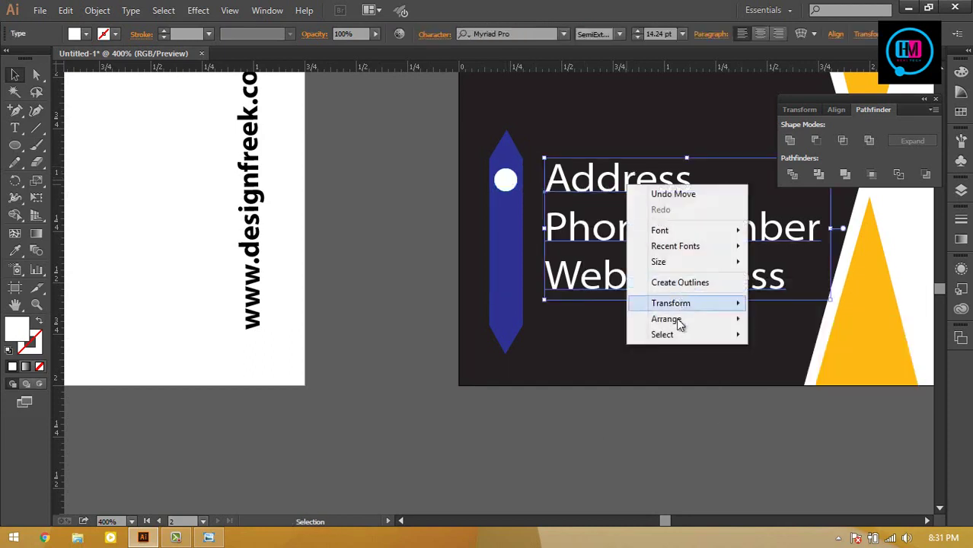
left_click(594, 328)
left_click_drag(512, 183, 515, 287)
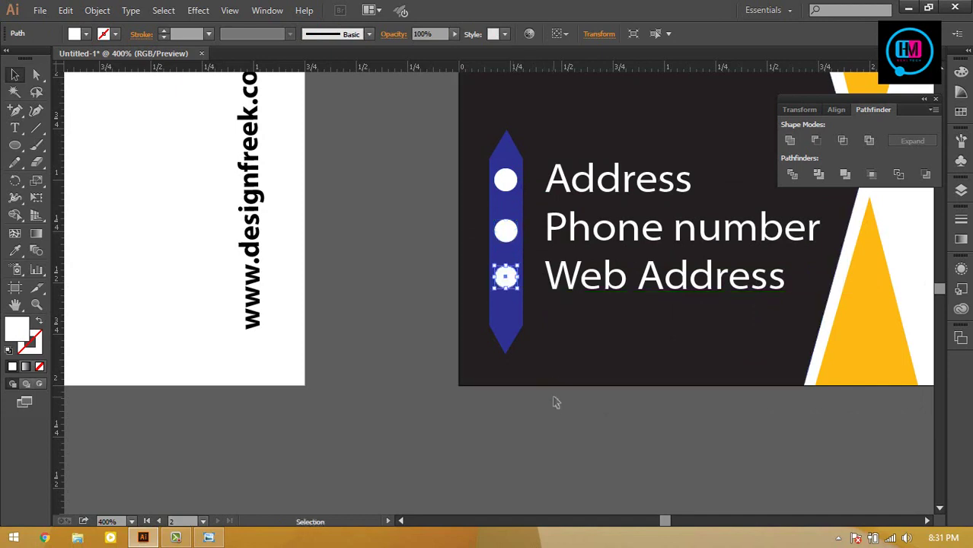
left_click(559, 442)
Recolour the blue bullet bar with the card's yellow using the Eyedropper.
key("ctrl+alt+0")
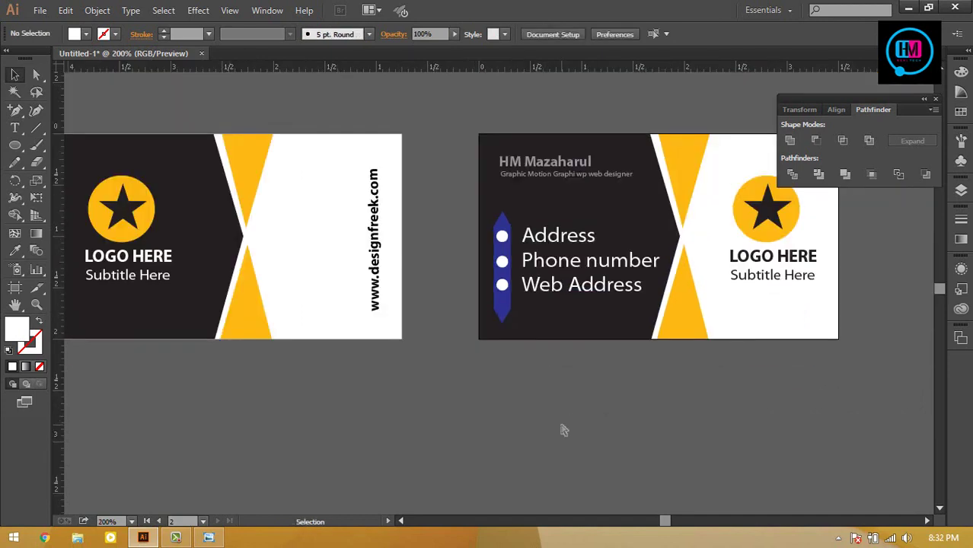
left_click(208, 539)
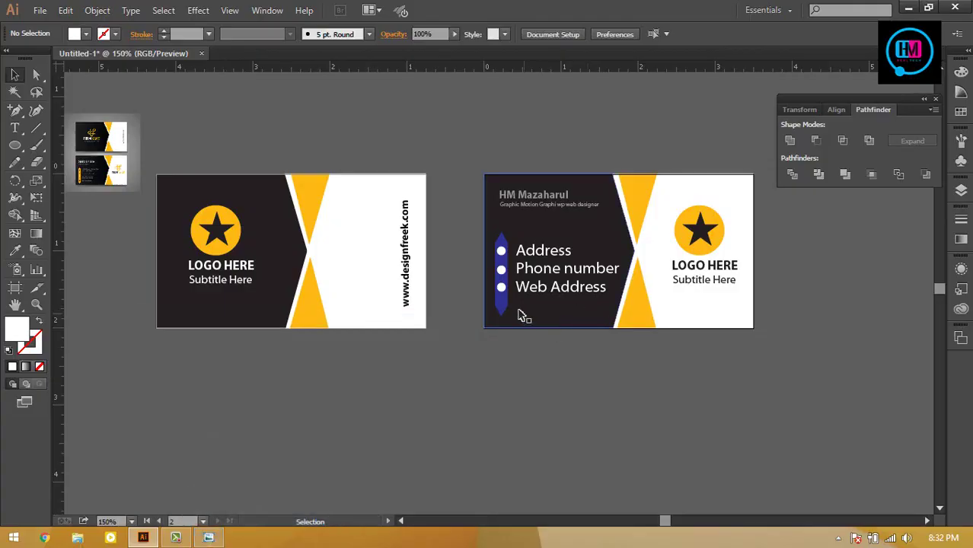
left_click(501, 305)
key("i")
left_click(646, 208)
key("v")
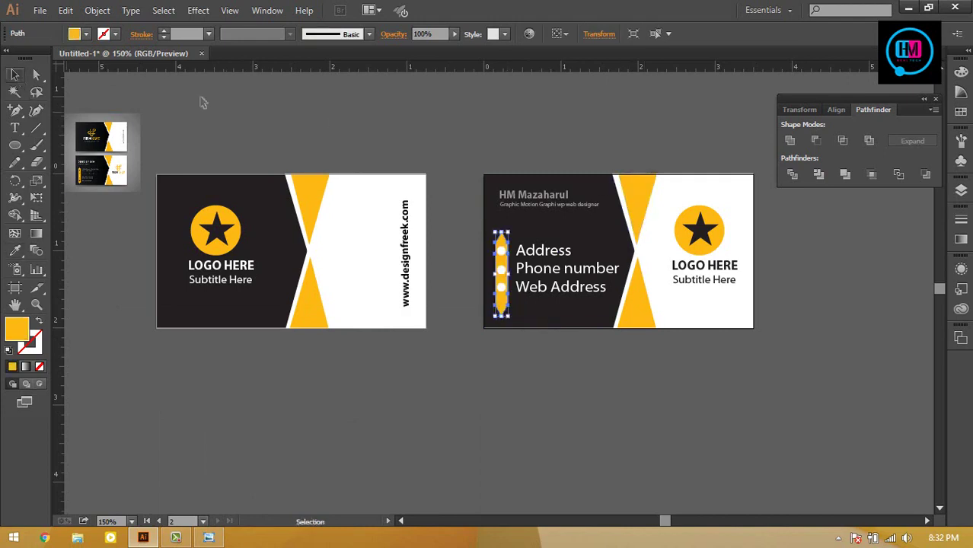
Give the three bullet circles the dark card background colour with the Eyedropper.
left_click_drag(523, 305, 503, 272)
key("i")
left_click(576, 215)
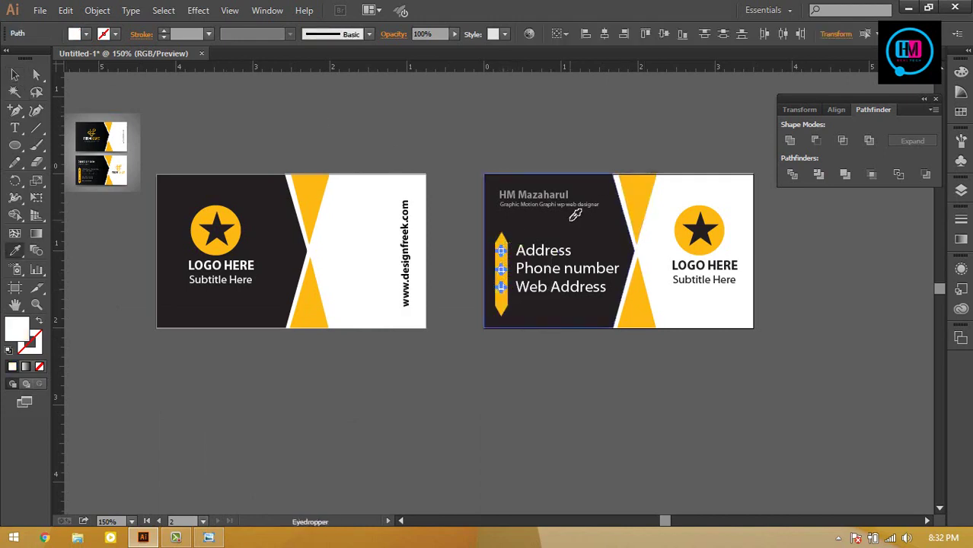
key("v")
left_click(515, 407)
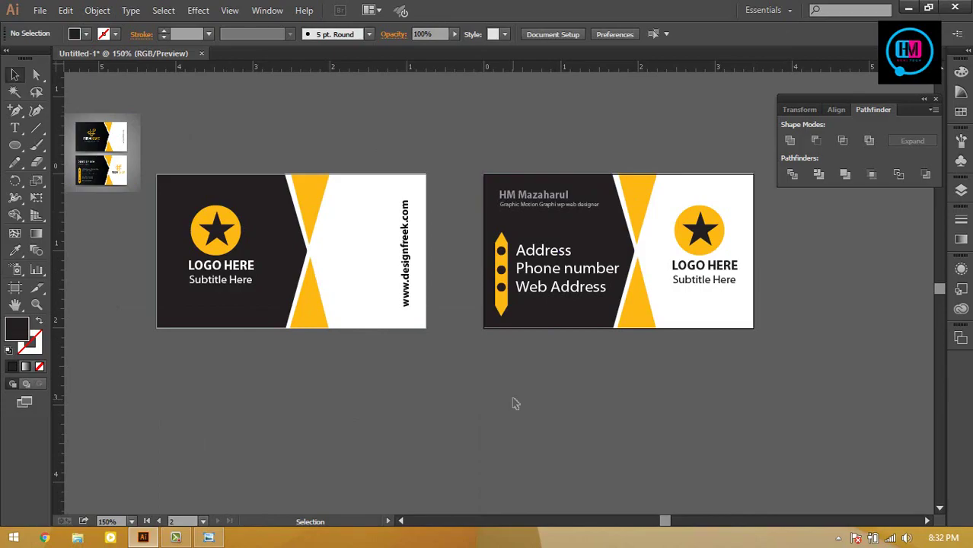